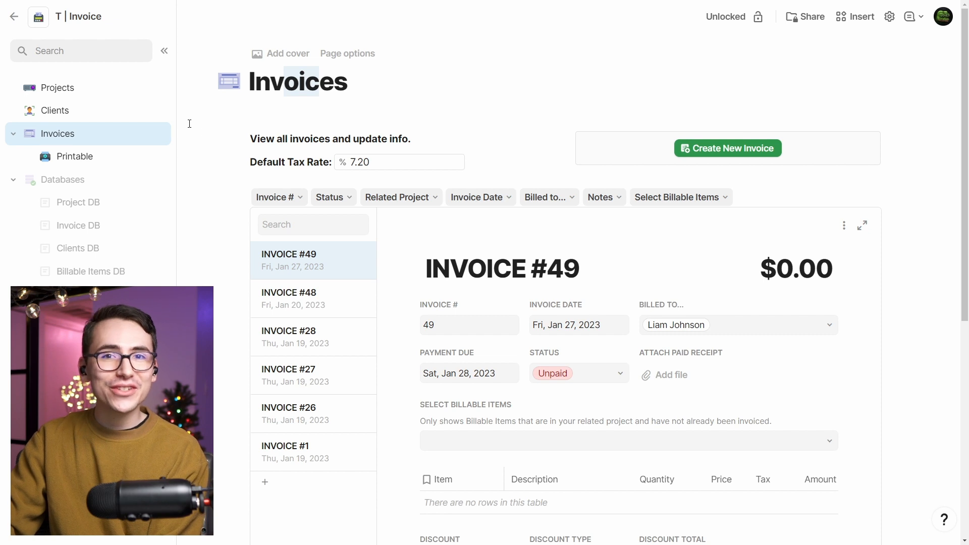
Step: Visit the Projects page, open the Printable invoice page and bring up the print preview of Invoice #27
{"action": "left_click", "coordinate": [101, 97]}
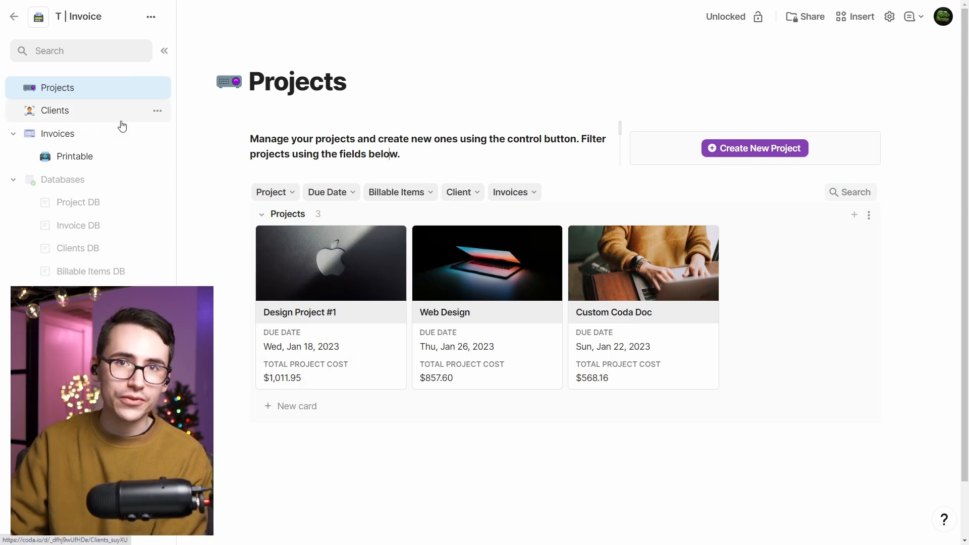
{"action": "left_click", "coordinate": [119, 155]}
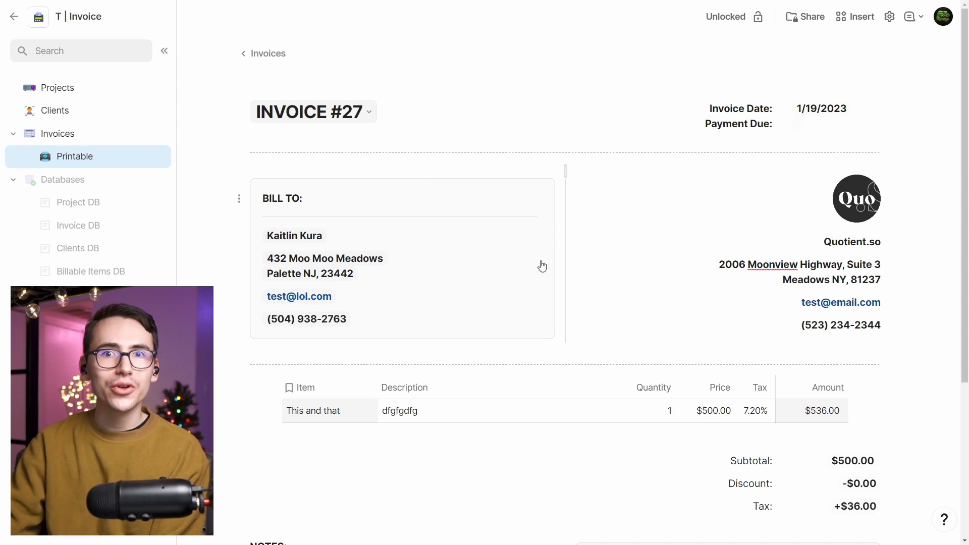
{"action": "key", "text": "ctrl+p"}
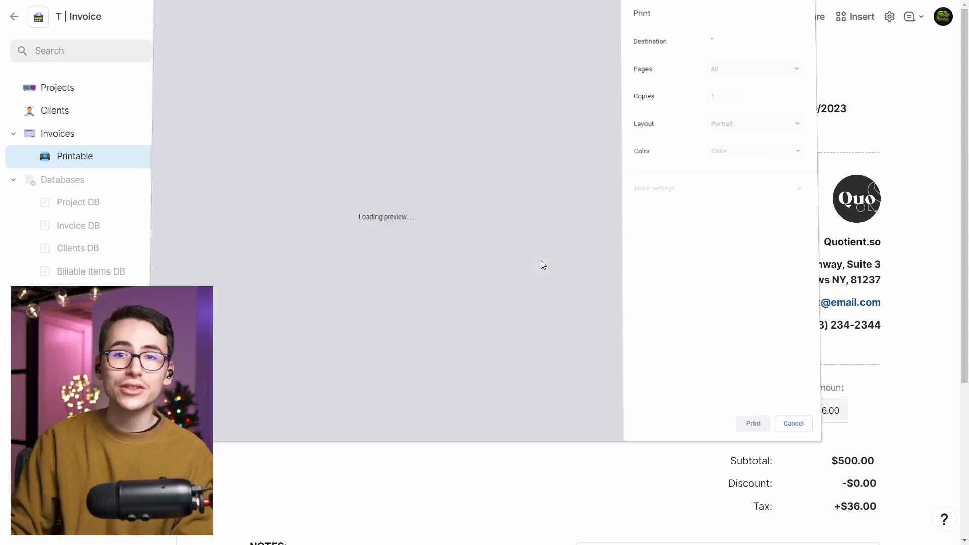
{"action": "scroll", "coordinate": [539, 114], "scroll_direction": "up", "scroll_amount": 1}
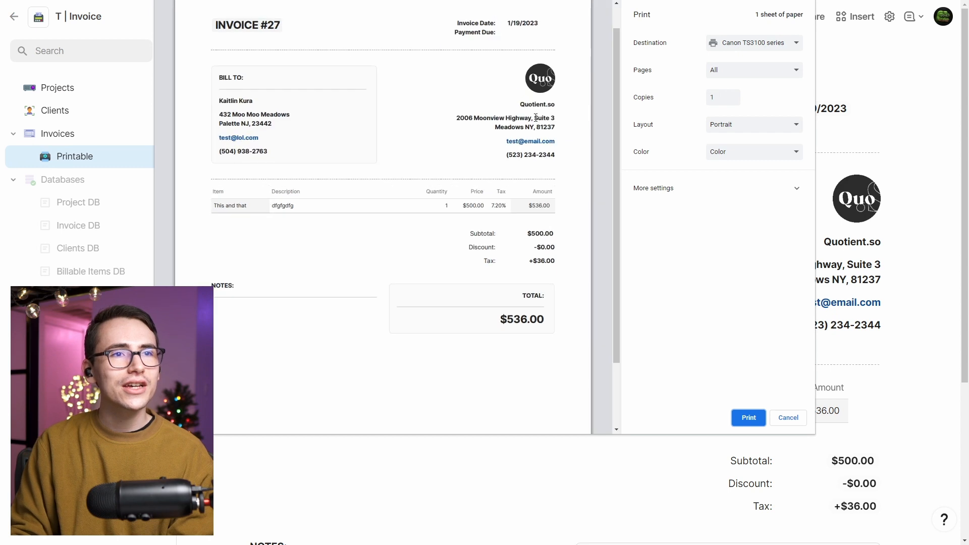
{"action": "scroll", "coordinate": [508, 160], "scroll_direction": "up", "scroll_amount": 1}
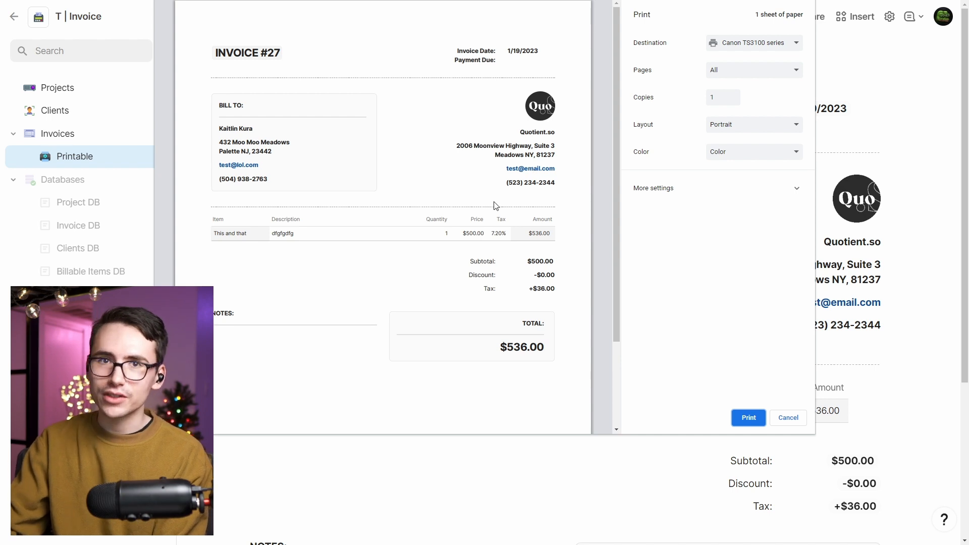
Step: Examine the payment dates, subtotal lines and total in the invoice's print preview, and close it without printing
{"action": "left_click_drag", "start_coordinate": [480, 52], "coordinate": [506, 62]}
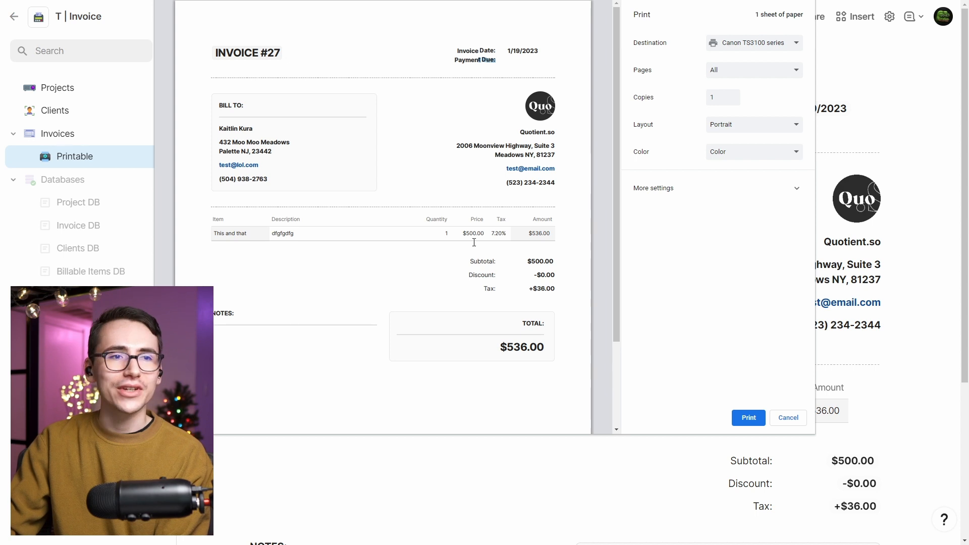
{"action": "left_click_drag", "start_coordinate": [472, 261], "coordinate": [540, 281]}
{"action": "left_click", "coordinate": [551, 293]}
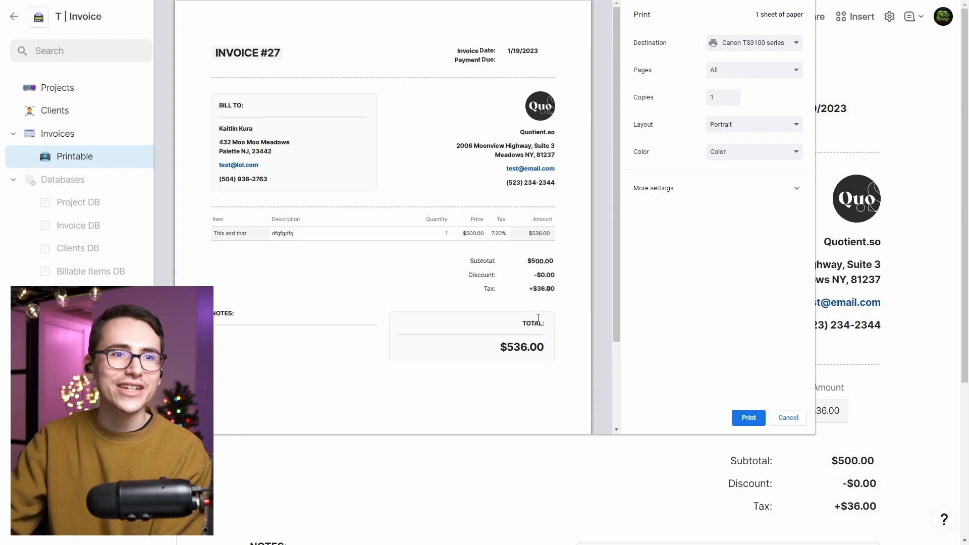
{"action": "left_click_drag", "start_coordinate": [540, 347], "coordinate": [501, 318]}
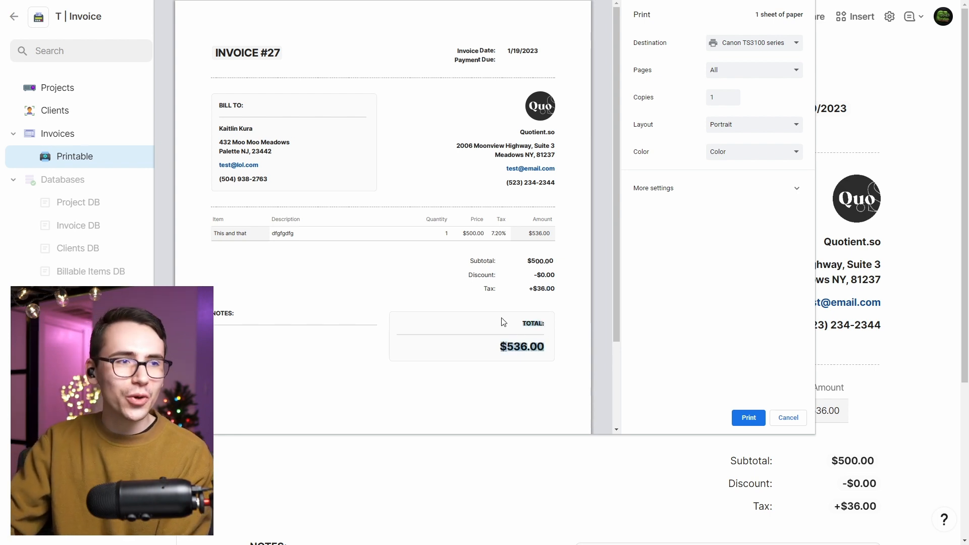
{"action": "left_click", "coordinate": [259, 330]}
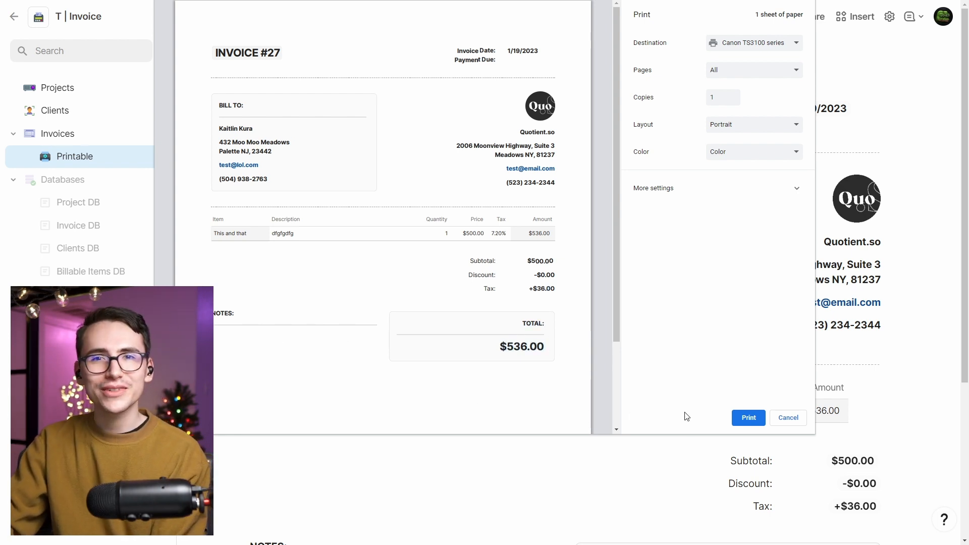
{"action": "left_click", "coordinate": [788, 418]}
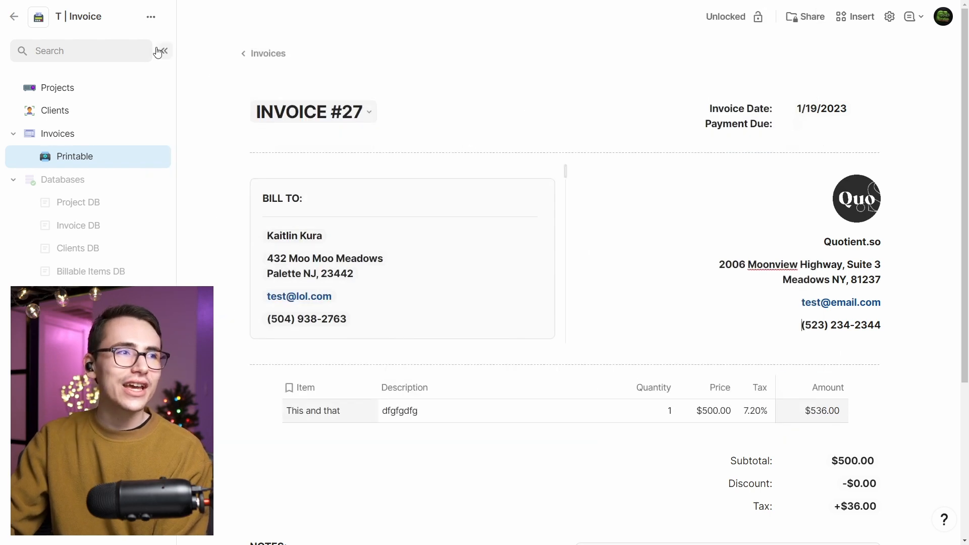
Step: Create a new project named "Web Design" on the Projects page
{"action": "left_click", "coordinate": [77, 90]}
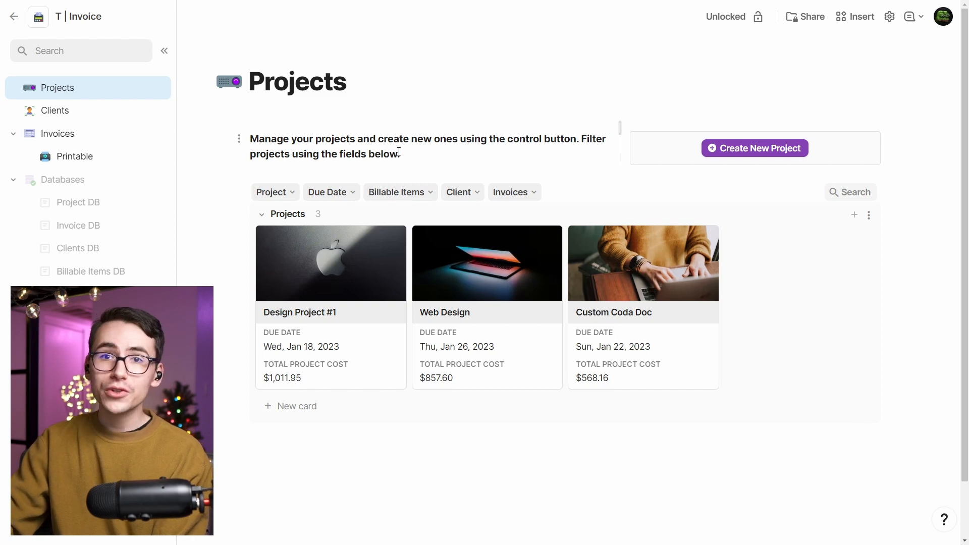
{"action": "left_click", "coordinate": [735, 149]}
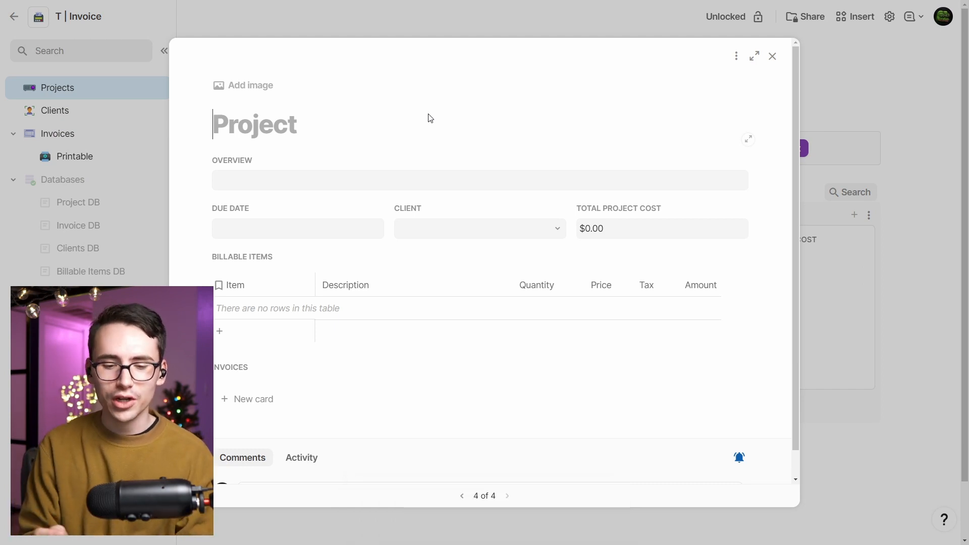
{"action": "type", "text": "Web Design"}
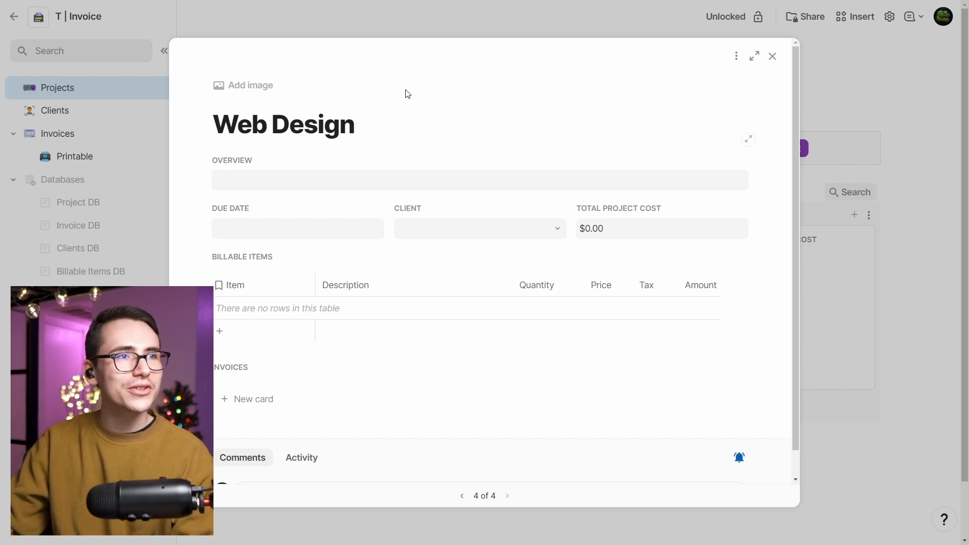
Step: Search Unsplash for "internet" and add the photo of a person using a tablet as the project's image
{"action": "left_click", "coordinate": [256, 86]}
{"action": "left_click", "coordinate": [251, 128]}
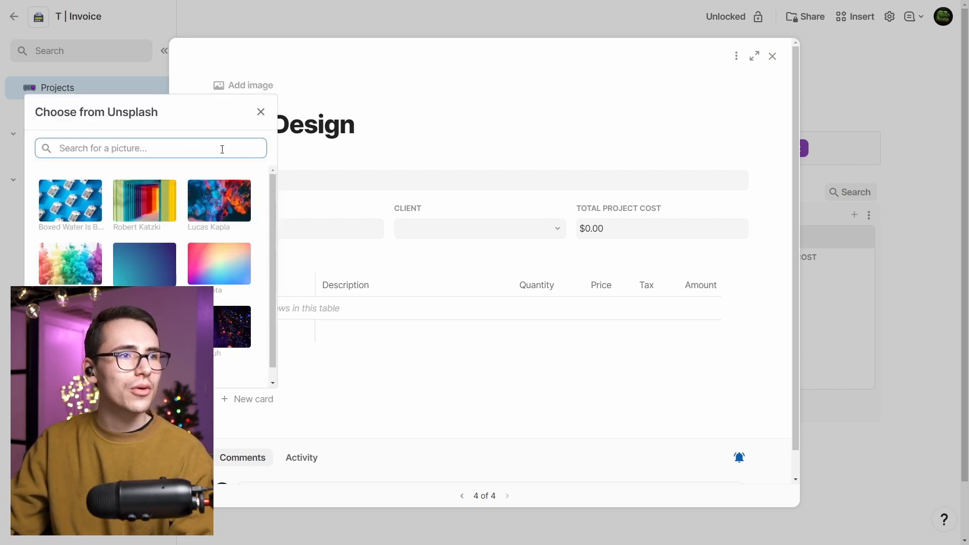
{"action": "type", "text": "i"}
{"action": "key", "text": "BackSpace"}
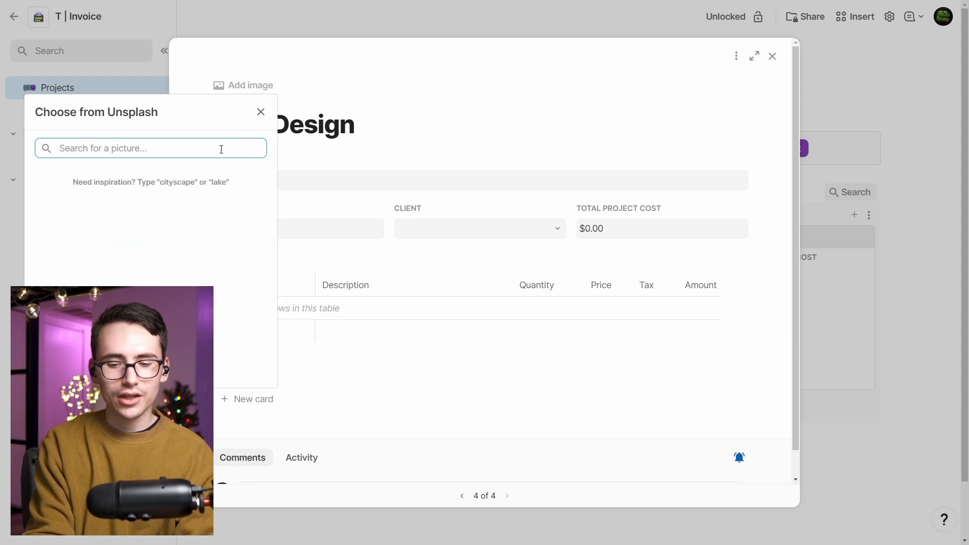
{"action": "type", "text": "internet"}
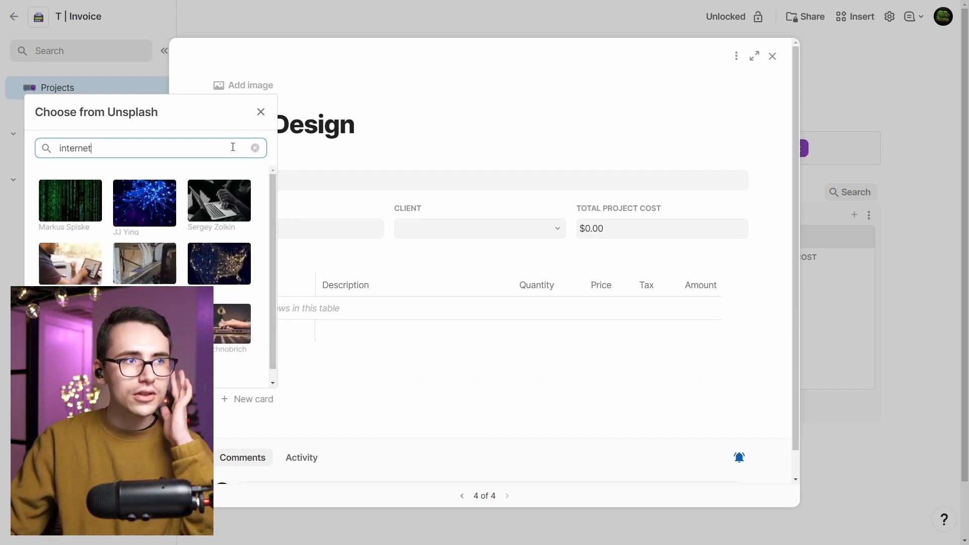
{"action": "left_click", "coordinate": [79, 257]}
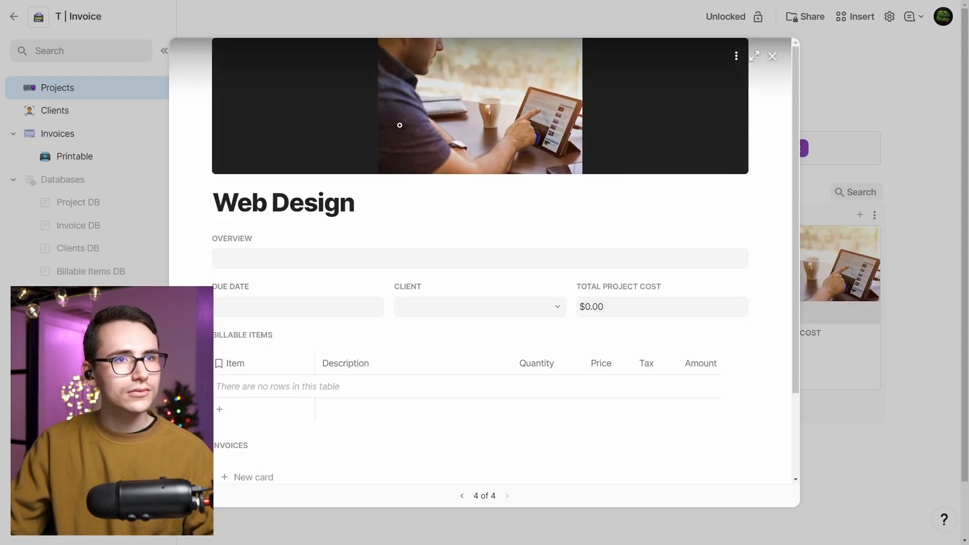
Step: Fill the project's overview with a bulleted list: Logo, Home Page, Landing, 4 Article Pages
{"action": "left_click", "coordinate": [347, 258]}
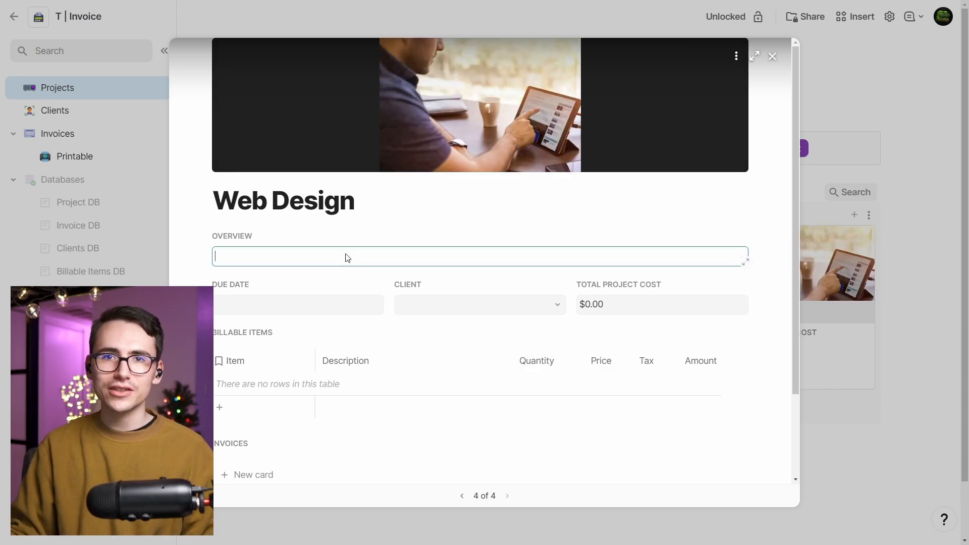
{"action": "type", "text": "- "}
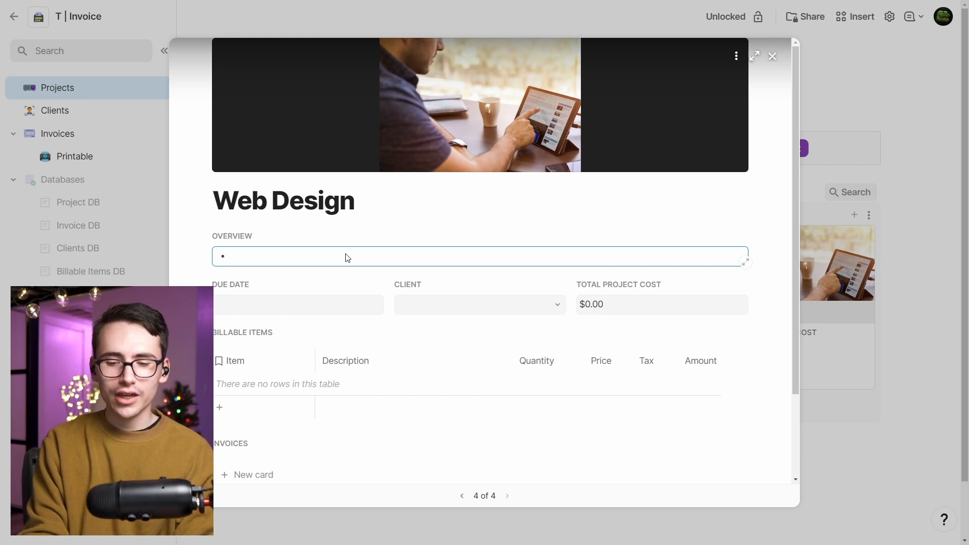
{"action": "type", "text": "Logo"}
{"action": "key", "text": "Return"}
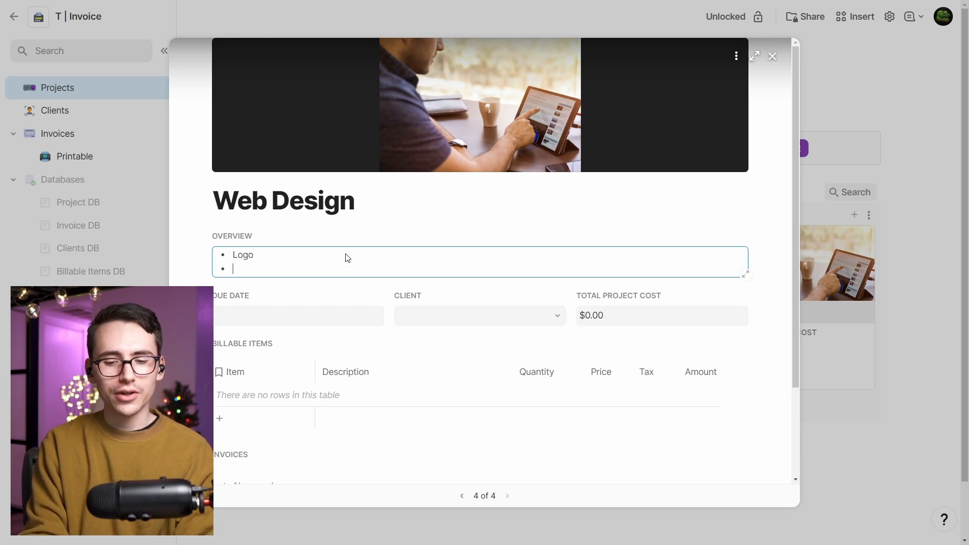
{"action": "type", "text": "Home Page"}
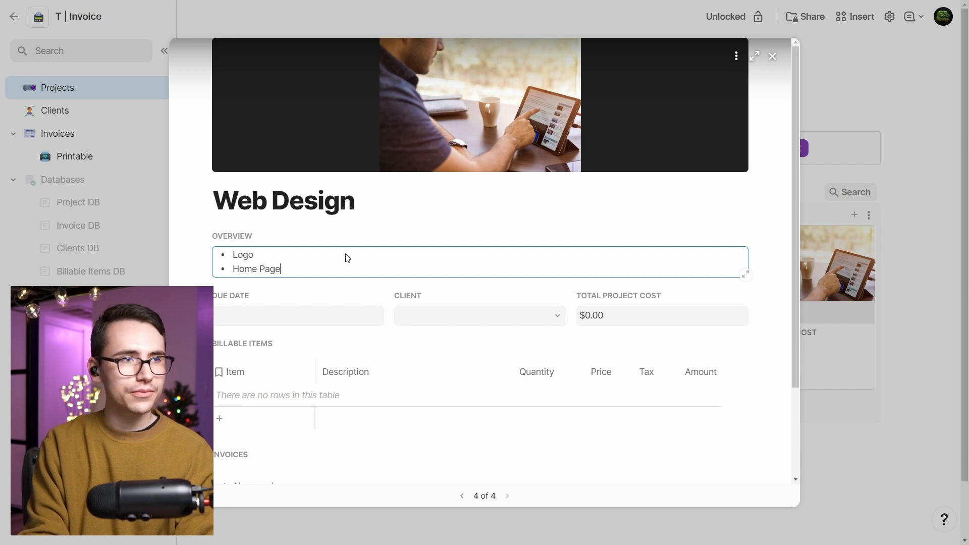
{"action": "key", "text": "Return"}
{"action": "type", "text": "Landing"}
{"action": "key", "text": "Return"}
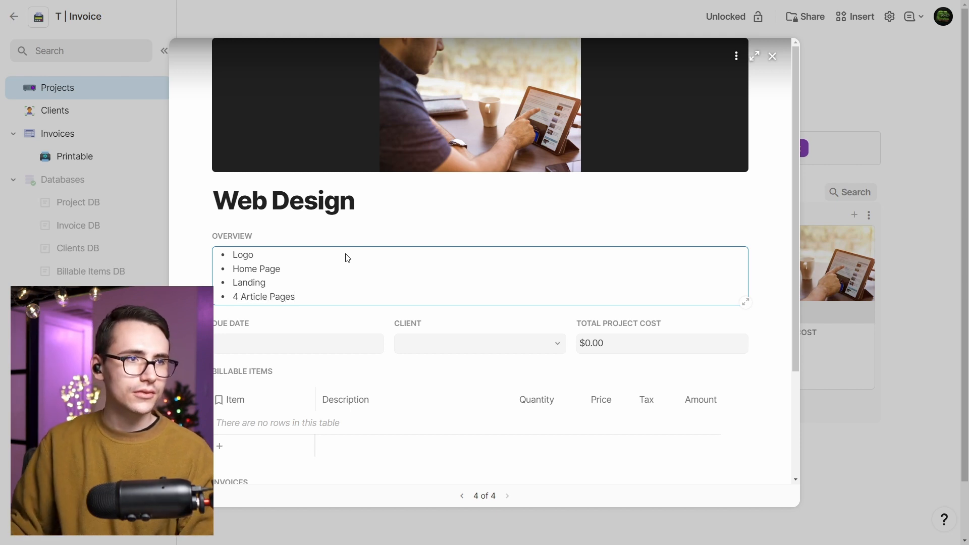
{"action": "triple_click", "coordinate": [299, 296]}
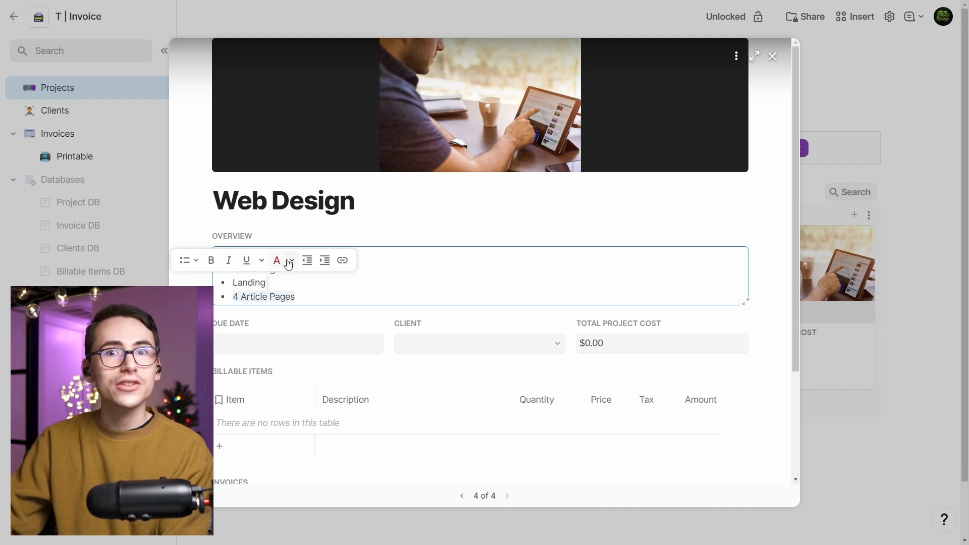
{"action": "left_click", "coordinate": [790, 130]}
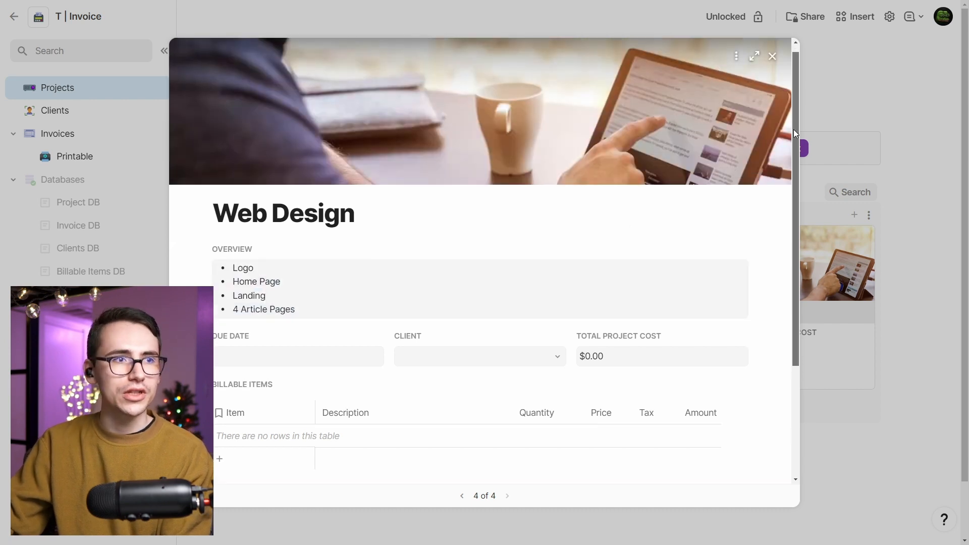
Step: Set the project's due date to Fri, Jan 27, 2023
{"action": "left_click", "coordinate": [350, 357]}
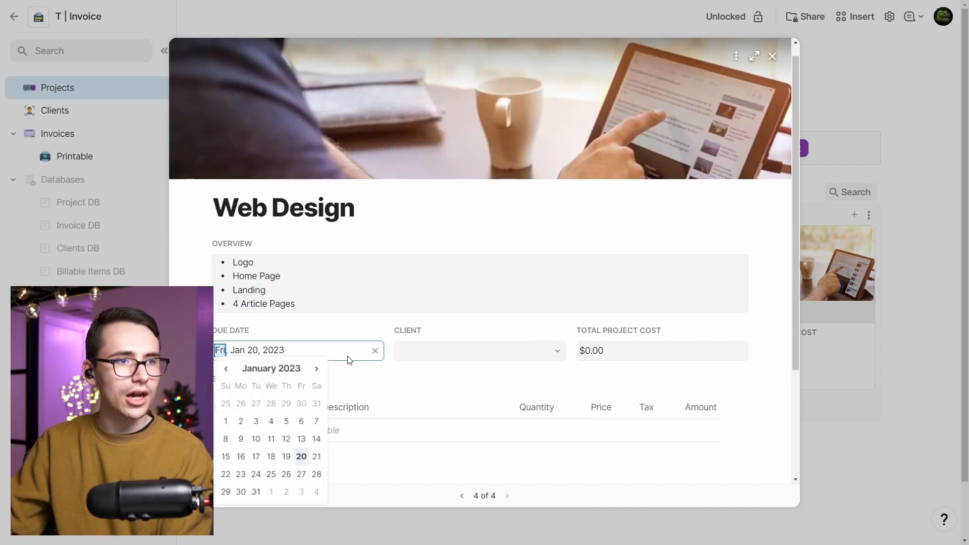
{"action": "left_click", "coordinate": [302, 474]}
{"action": "scroll", "coordinate": [375, 426], "scroll_direction": "down", "scroll_amount": 2}
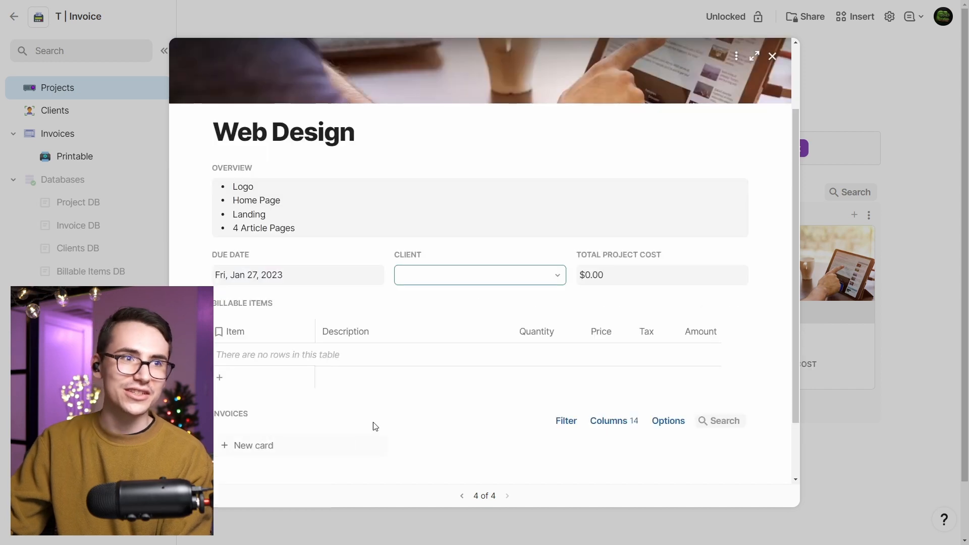
Step: Add a new client to the project's Client field by entering the client's full name
{"action": "left_click", "coordinate": [497, 275]}
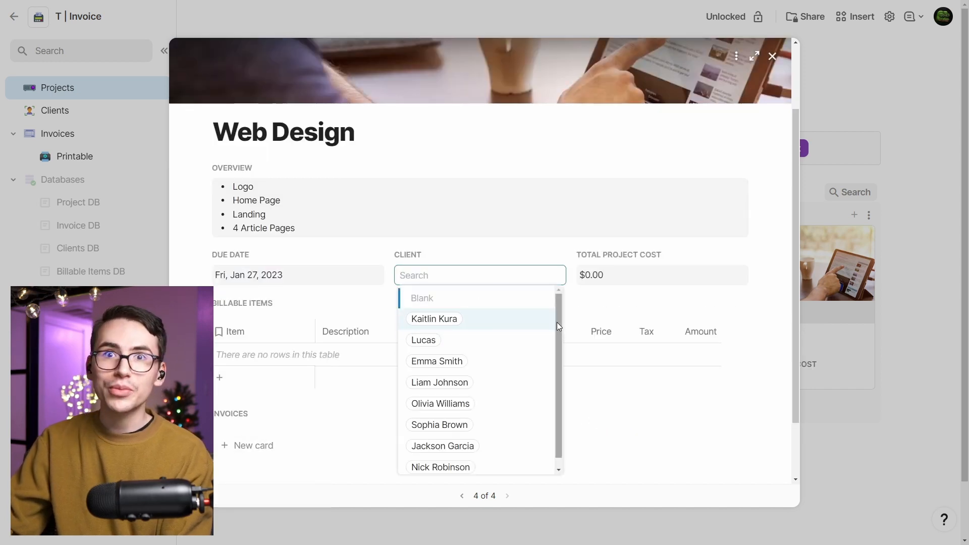
{"action": "left_click_drag", "start_coordinate": [559, 325], "coordinate": [558, 304]}
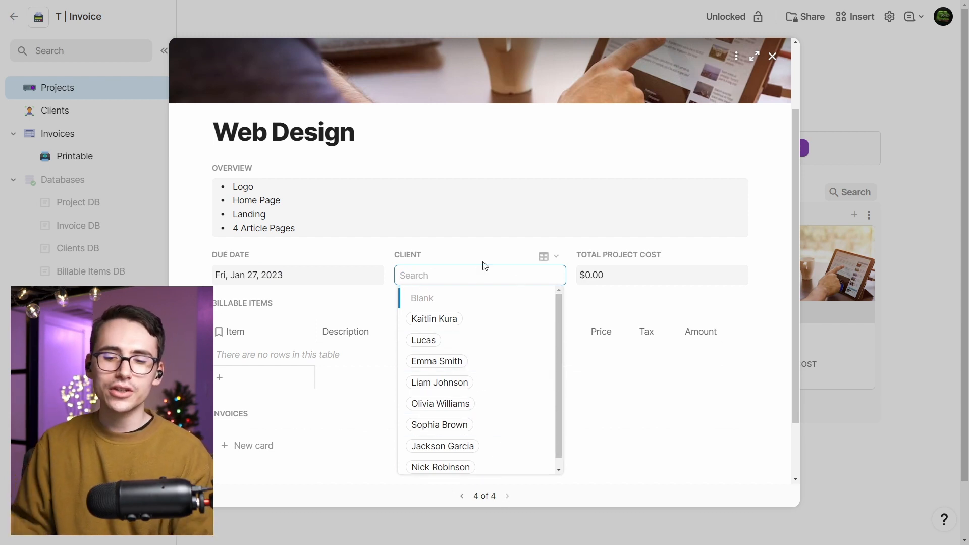
{"action": "type", "text": "Tood"}
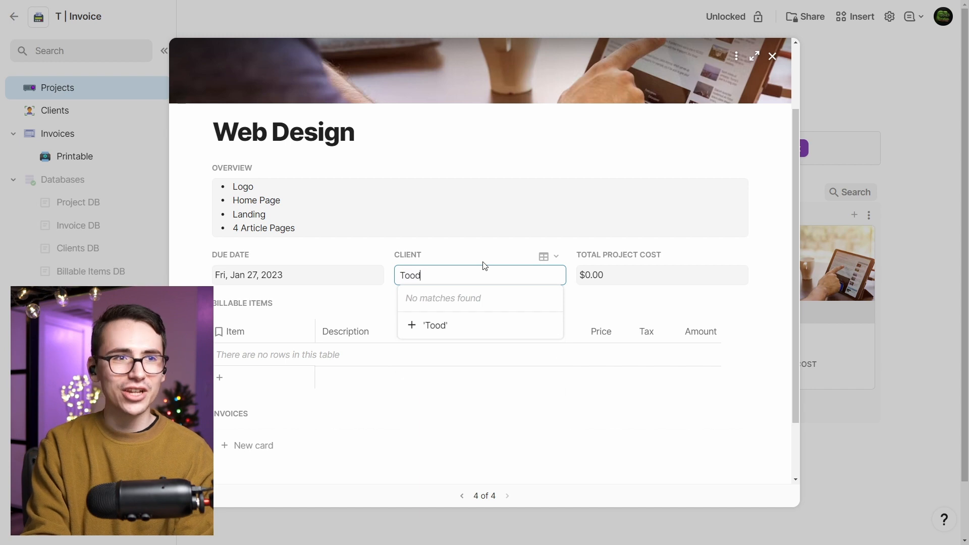
{"action": "key", "text": "BackSpace"}
{"action": "type", "text": "dd H"}
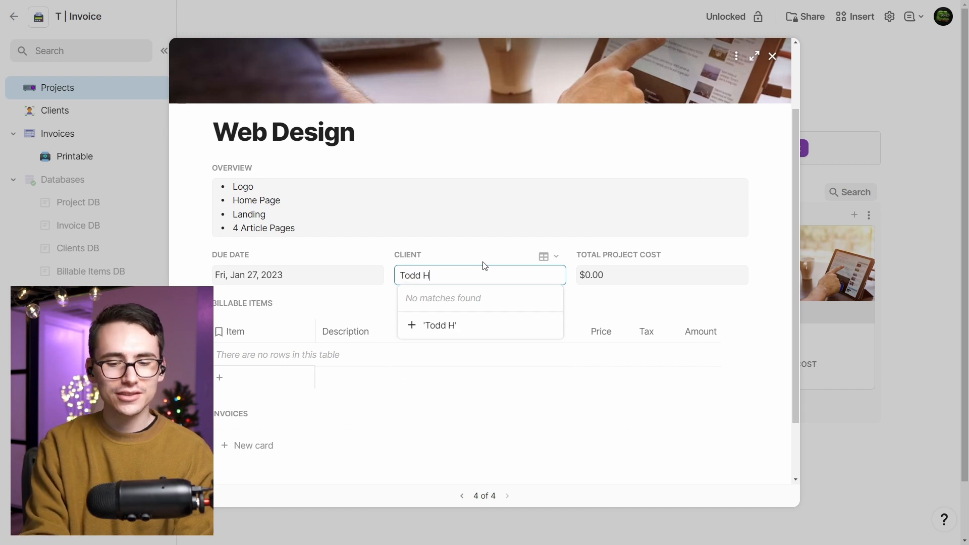
{"action": "type", "text": "oward"}
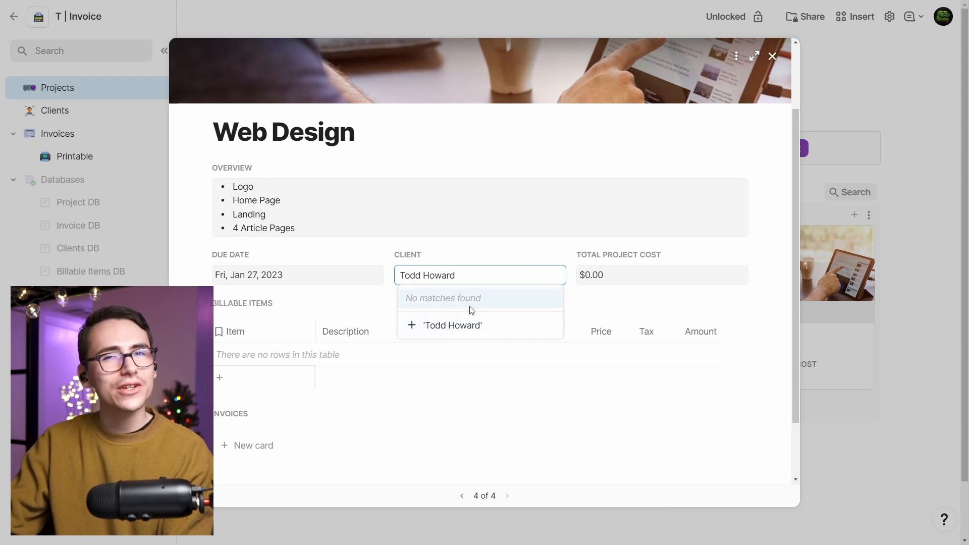
{"action": "left_click", "coordinate": [476, 332]}
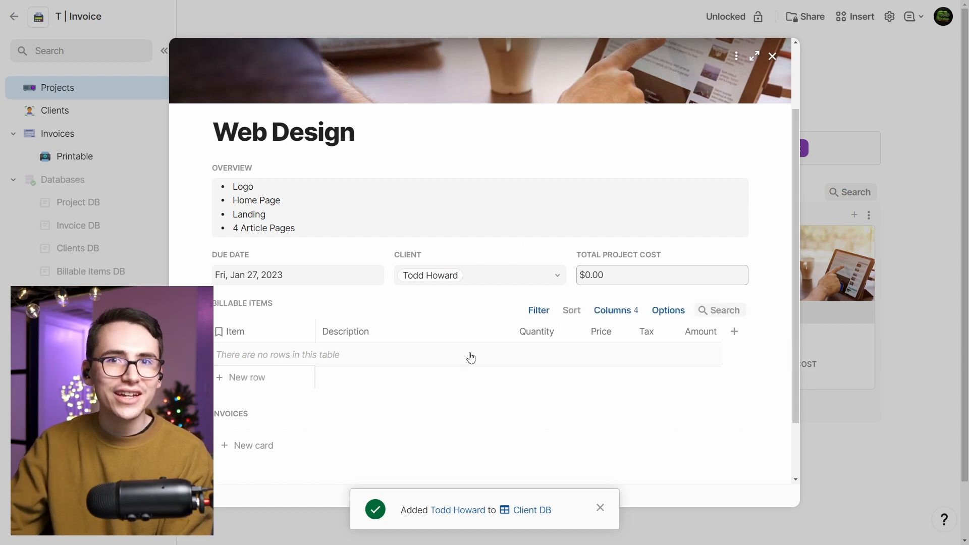
Step: Close and reopen the Web Design project due Jan 27, 2023, and open its linked client's record
{"action": "left_click", "coordinate": [123, 193]}
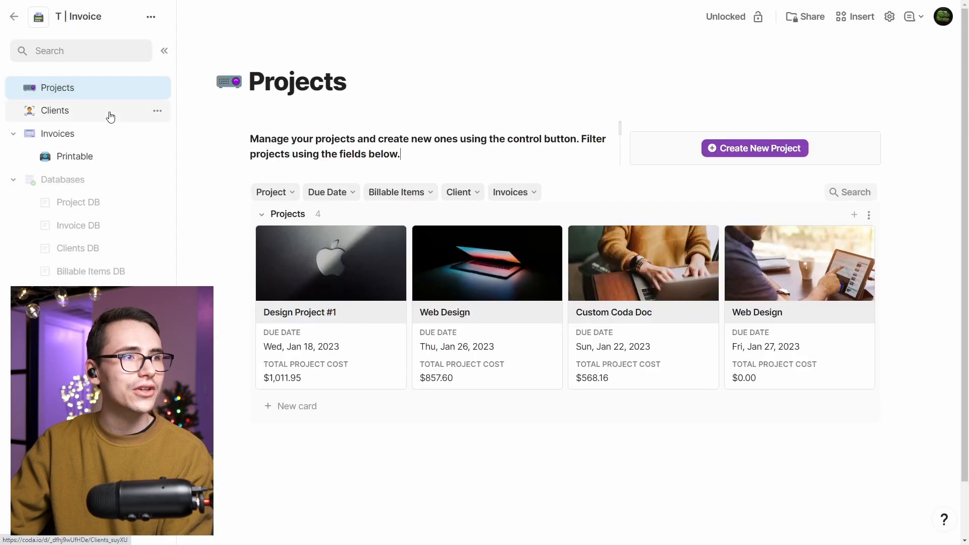
{"action": "left_click", "coordinate": [109, 112]}
{"action": "left_click", "coordinate": [103, 90]}
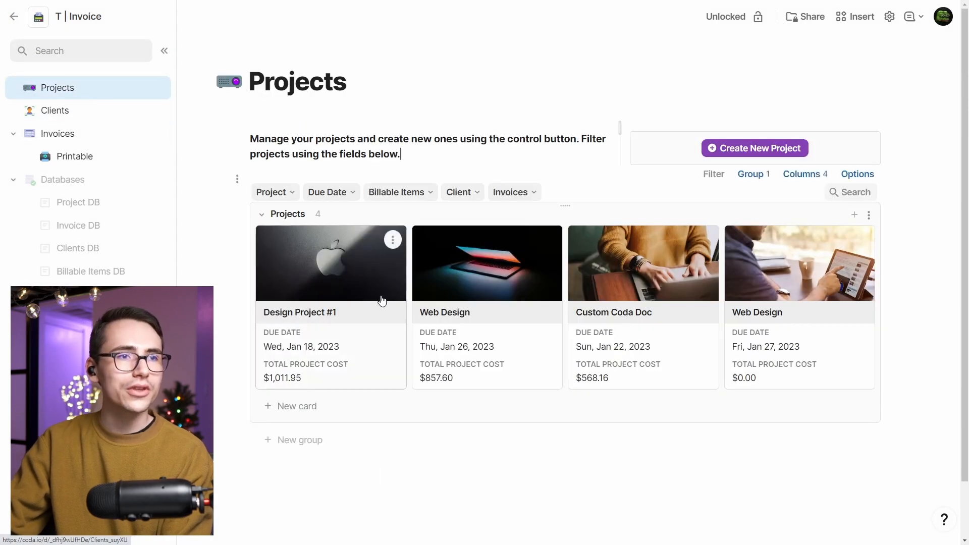
{"action": "left_click", "coordinate": [784, 353]}
{"action": "mouse_move", "coordinate": [448, 365]}
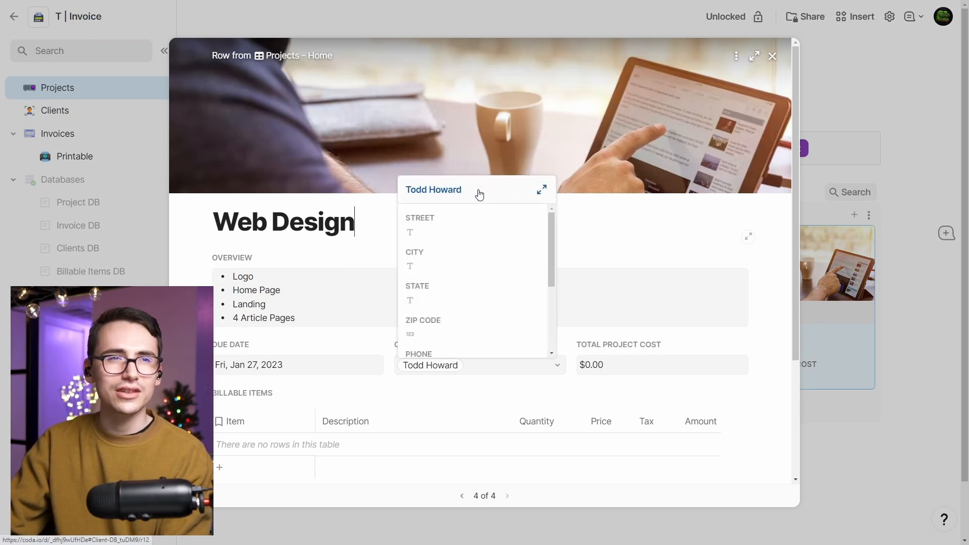
{"action": "left_click", "coordinate": [479, 194]}
Step: Fill in the client's phone, email, street, city, state and zip code, and return to the project
{"action": "left_click", "coordinate": [335, 159]}
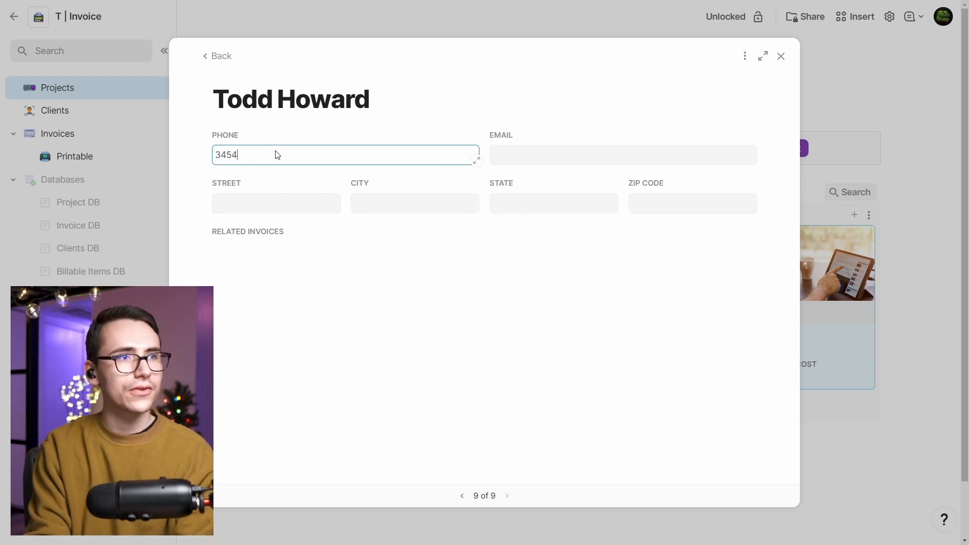
{"action": "type", "text": "456"}
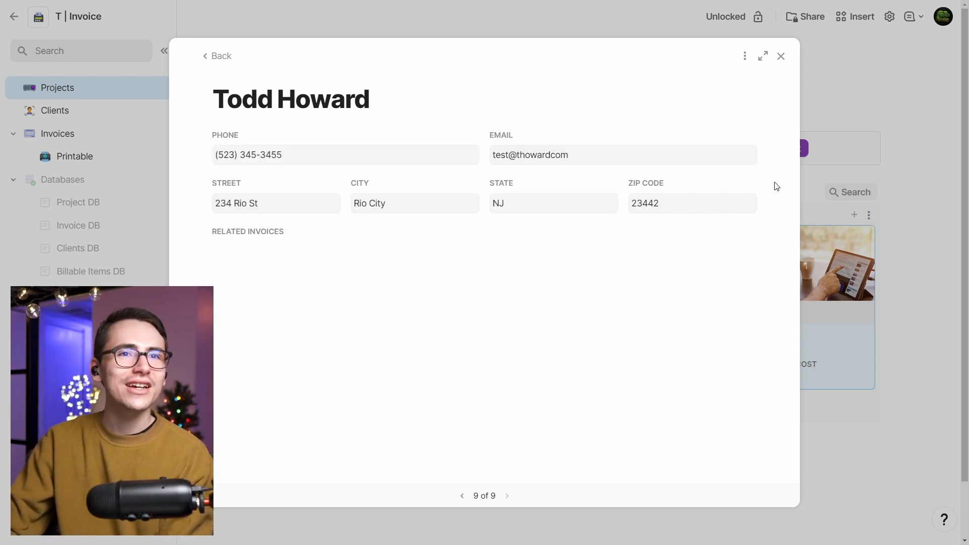
{"action": "left_click", "coordinate": [225, 58]}
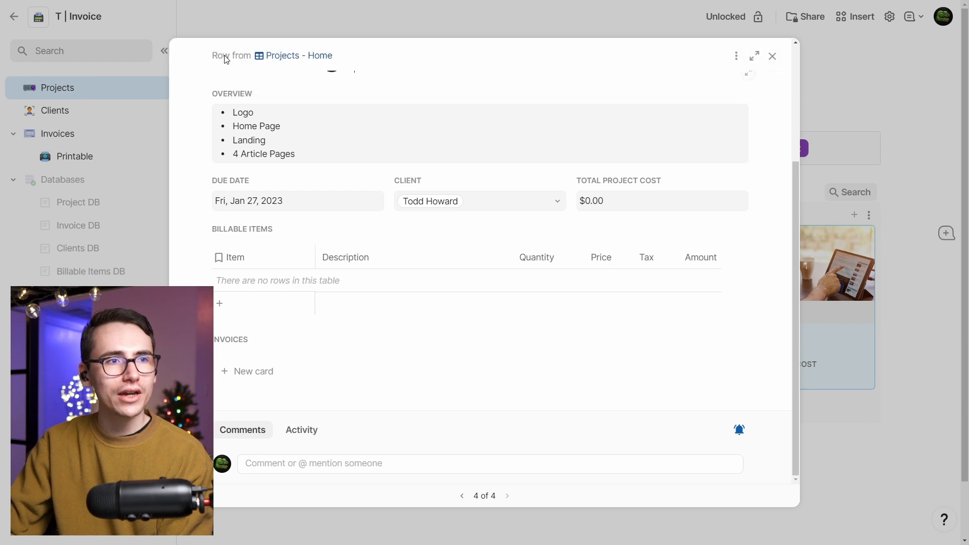
{"action": "left_click", "coordinate": [702, 202]}
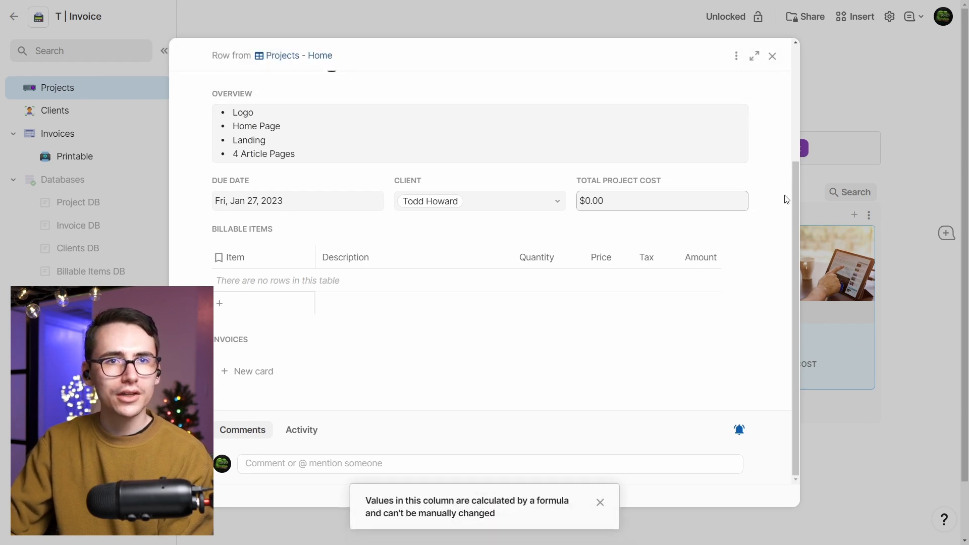
{"action": "scroll", "coordinate": [790, 189], "scroll_direction": "up", "scroll_amount": 1}
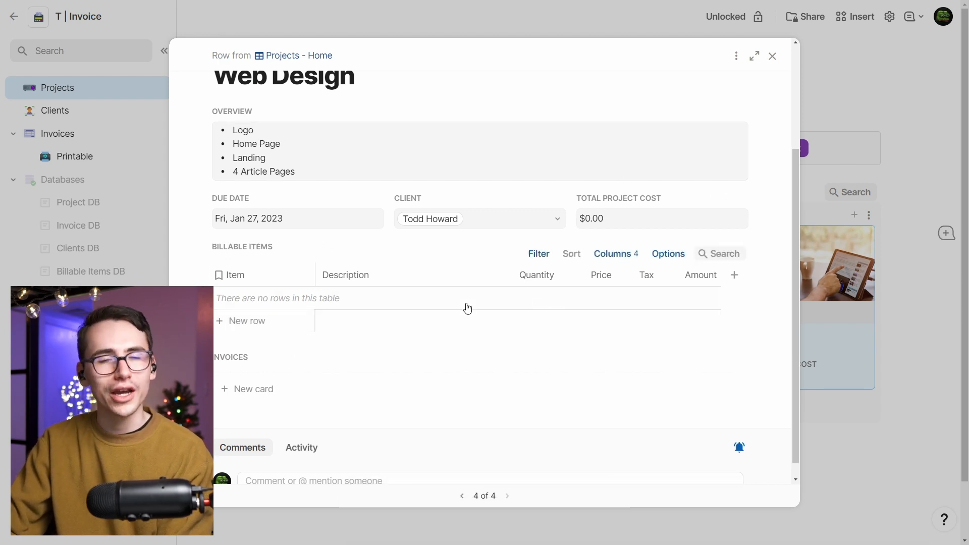
{"action": "left_click_drag", "start_coordinate": [795, 197], "coordinate": [777, 165]}
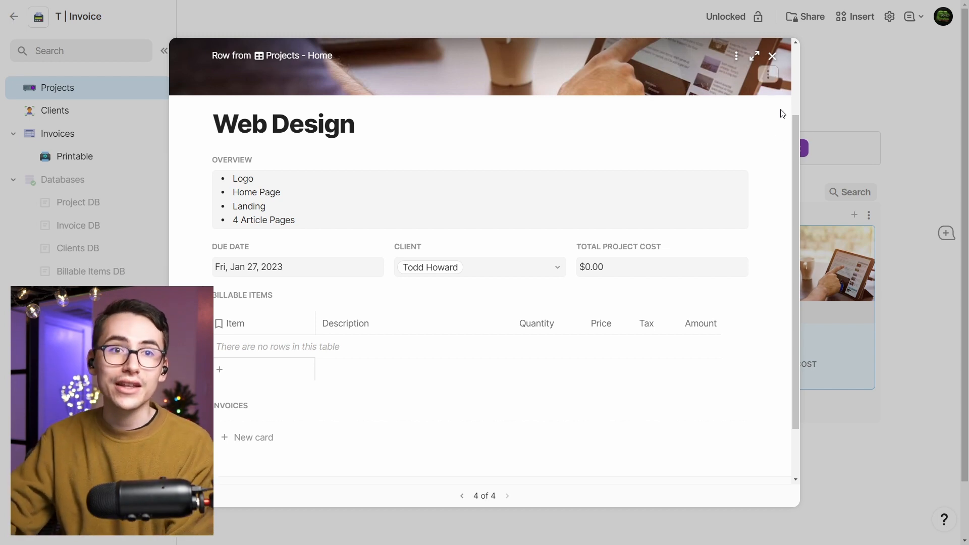
{"action": "left_click_drag", "start_coordinate": [795, 133], "coordinate": [795, 143]}
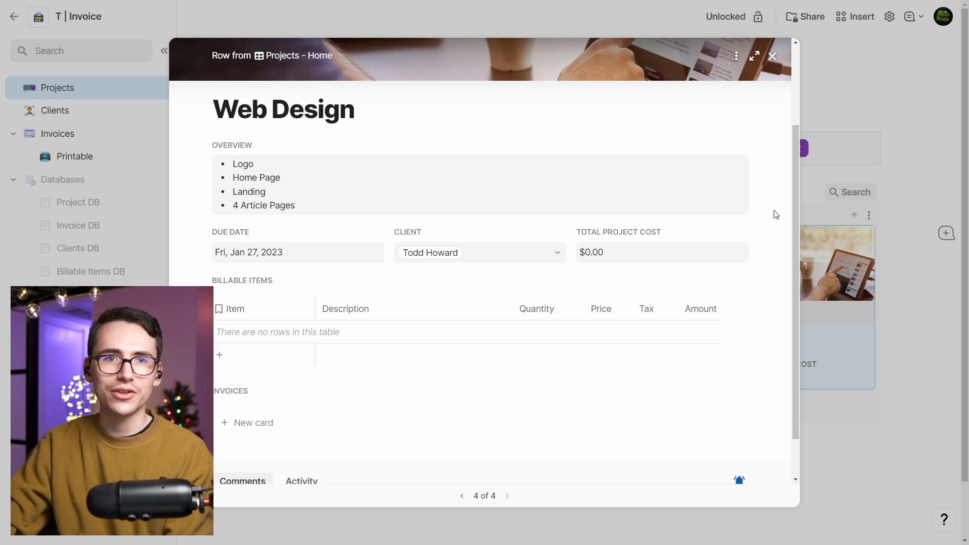
Step: Add four billable items to the project: Logo, Home Page, Landing Page and Article Page
{"action": "scroll", "coordinate": [793, 241], "scroll_direction": "down", "scroll_amount": 1}
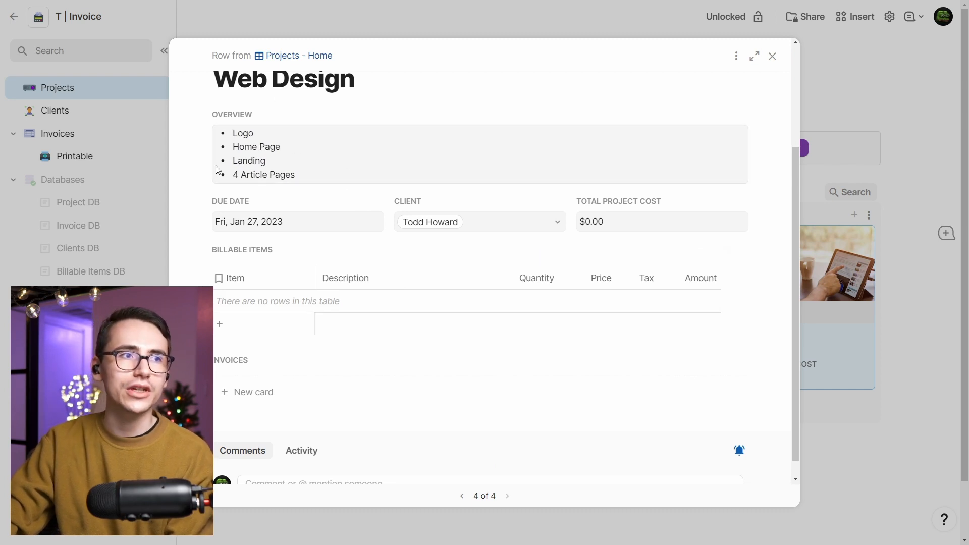
{"action": "left_click", "coordinate": [255, 323]}
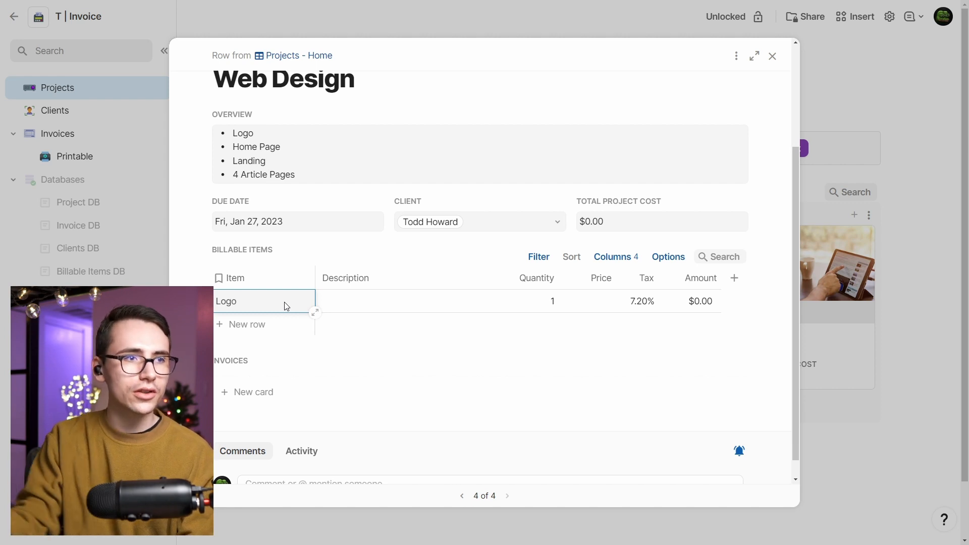
{"action": "left_click", "coordinate": [281, 324]}
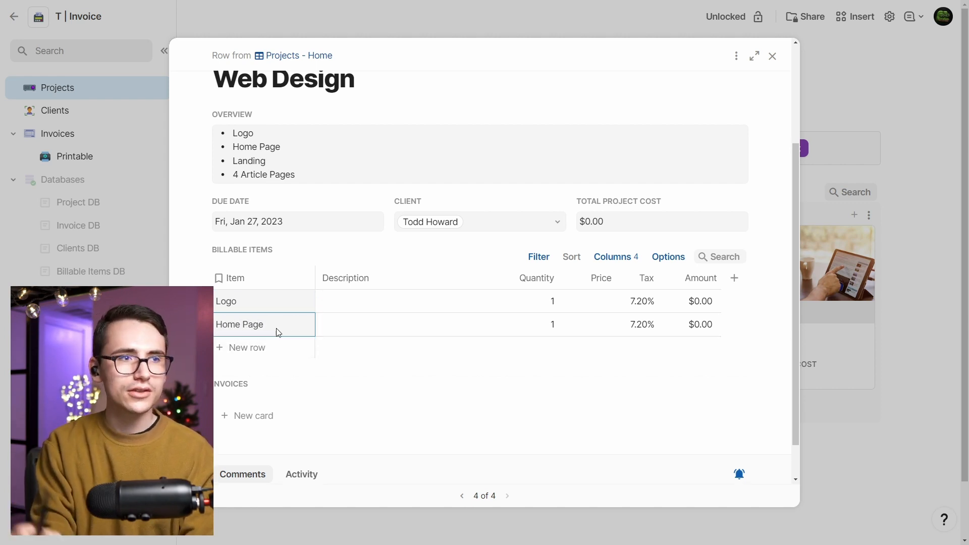
{"action": "left_click", "coordinate": [273, 347]}
{"action": "left_click", "coordinate": [285, 351]}
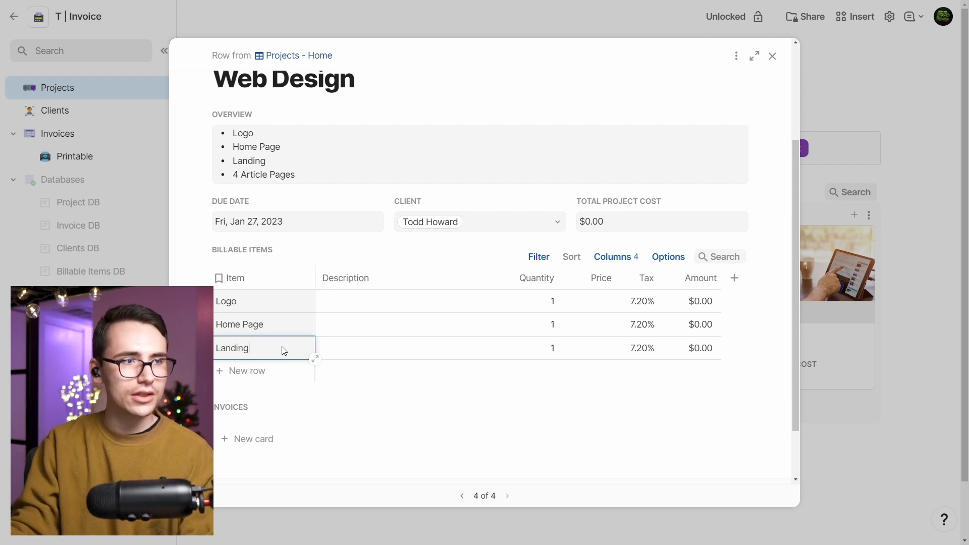
{"action": "left_click", "coordinate": [256, 375]}
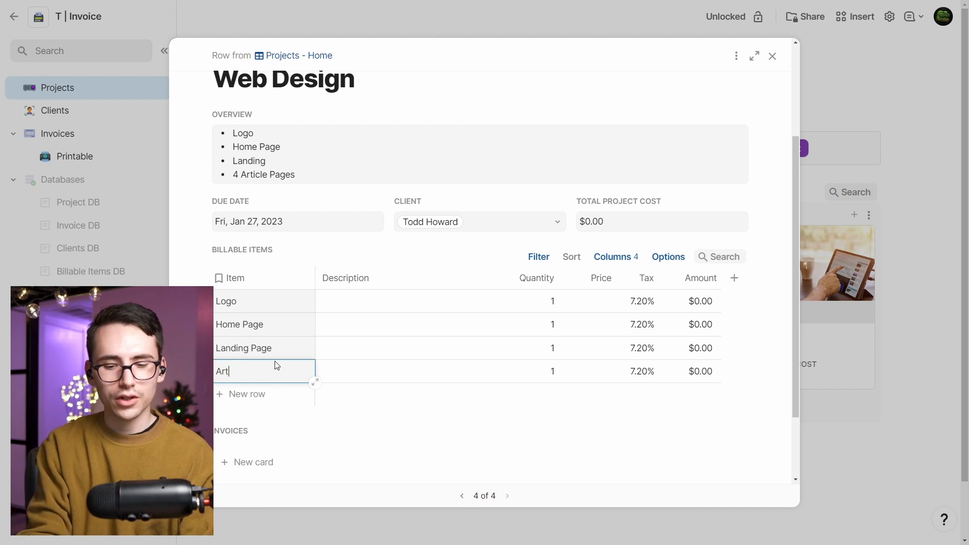
Step: Set the price of the Logo billable item to $200
{"action": "left_click", "coordinate": [329, 294]}
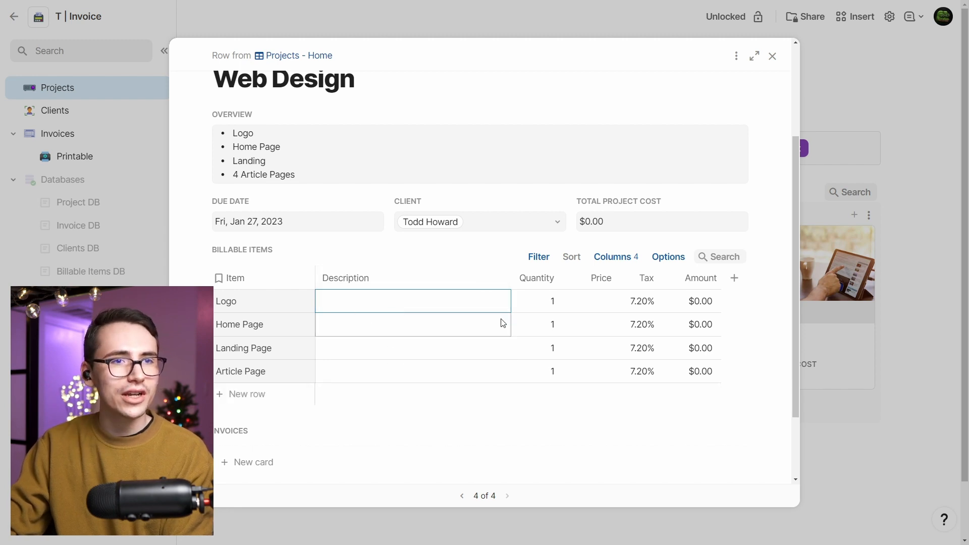
{"action": "left_click", "coordinate": [551, 302]}
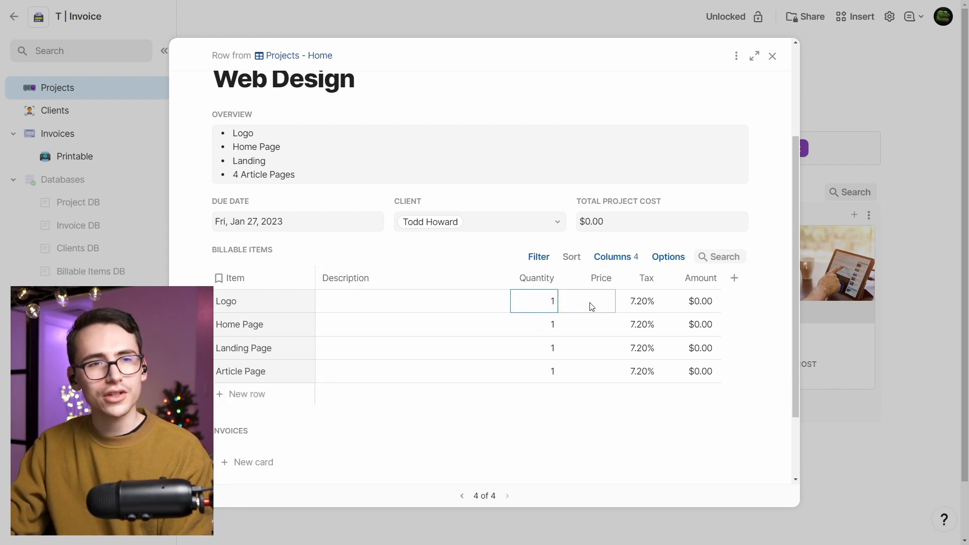
{"action": "left_click", "coordinate": [603, 303]}
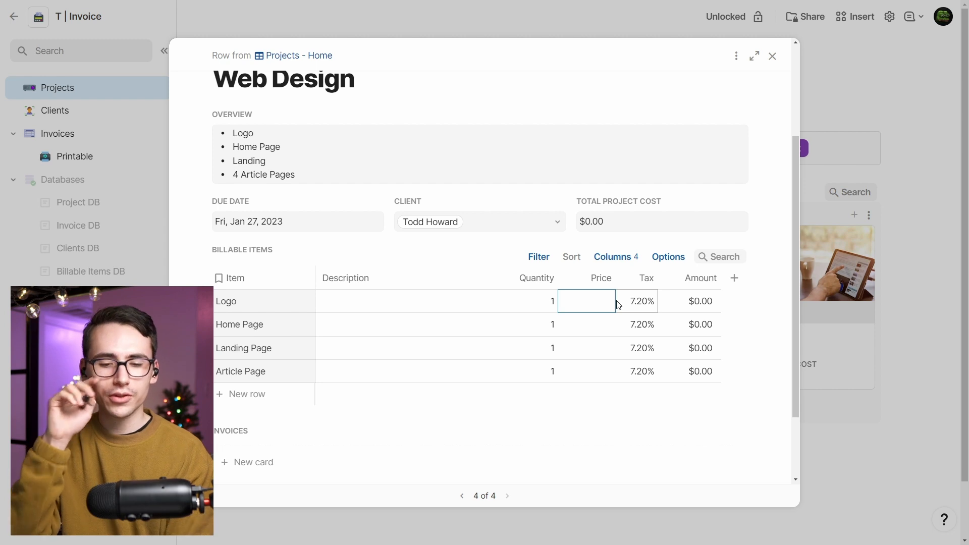
{"action": "type", "text": "200"}
{"action": "key", "text": "Return"}
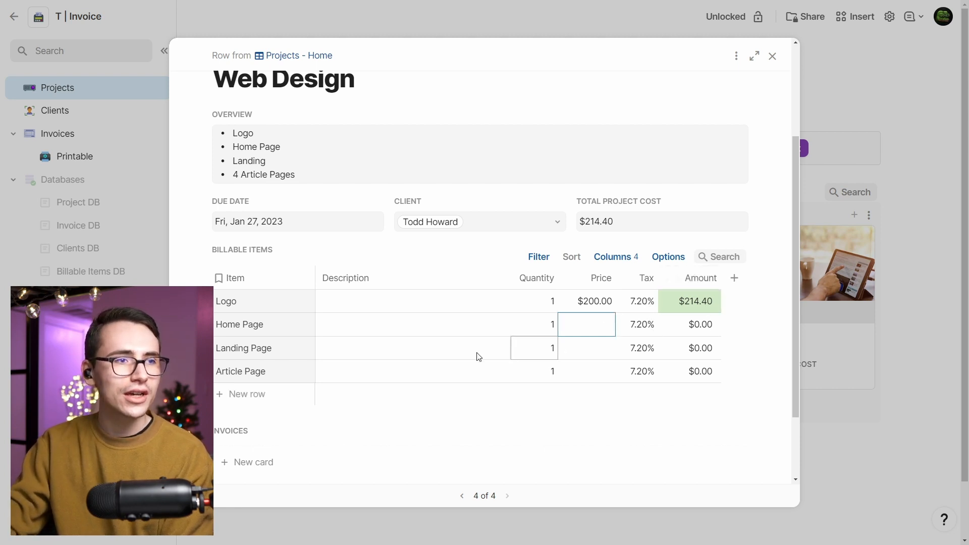
Step: Set the prices of the Home Page and Landing Page billable items to $150 each
{"action": "left_click", "coordinate": [599, 326]}
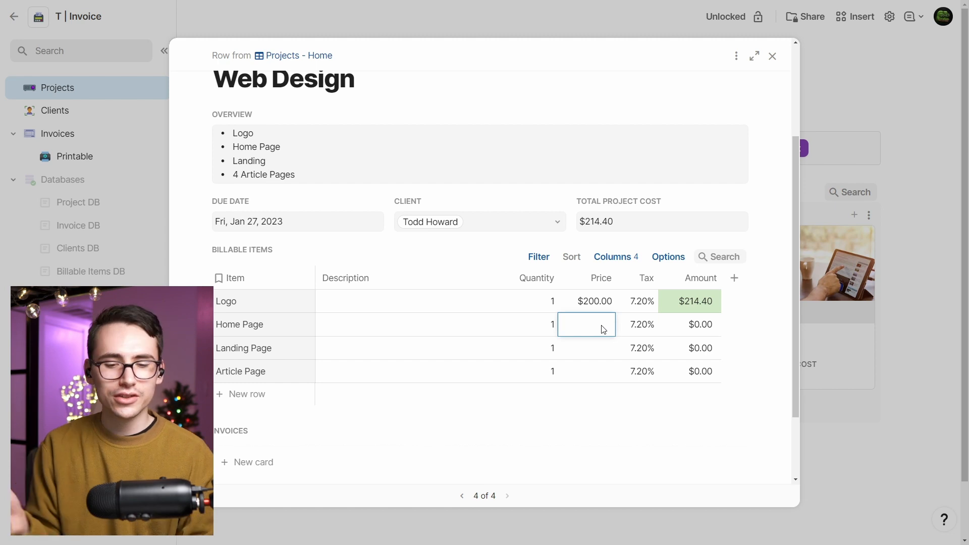
{"action": "type", "text": "150"}
{"action": "key", "text": "Return"}
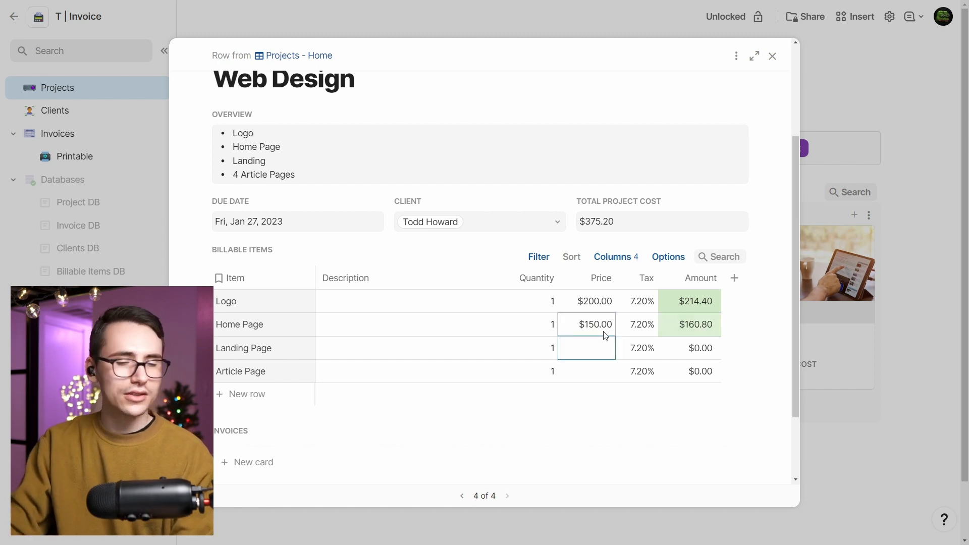
{"action": "type", "text": "150"}
{"action": "key", "text": "Return"}
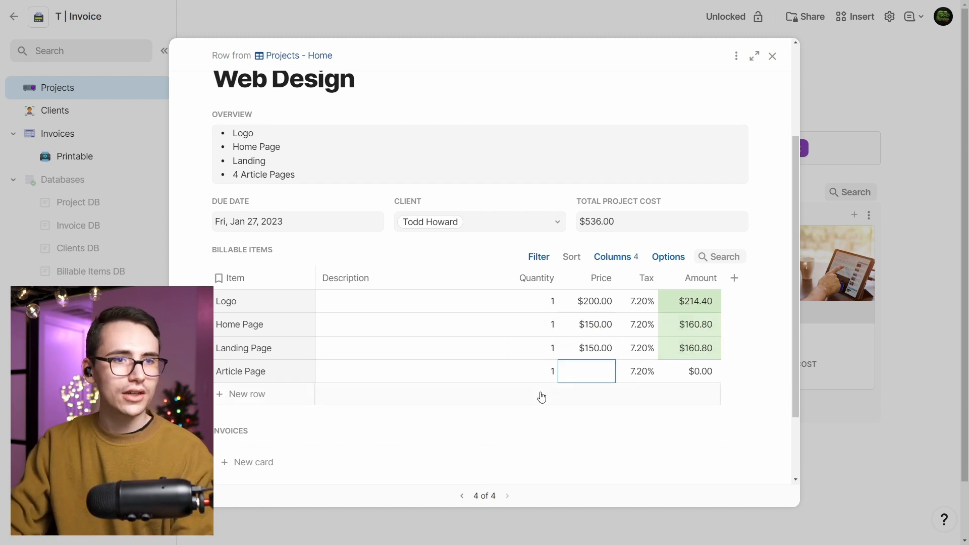
Step: Set the Article Page billable item to a quantity of 4 and a price of $100
{"action": "left_click", "coordinate": [553, 373]}
{"action": "type", "text": "4"}
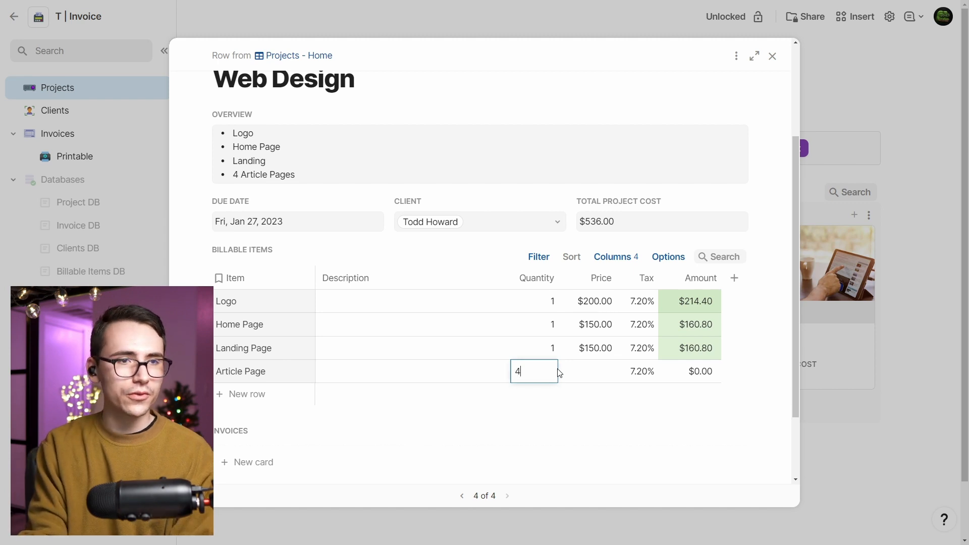
{"action": "key", "text": "Return"}
{"action": "left_click", "coordinate": [587, 375]}
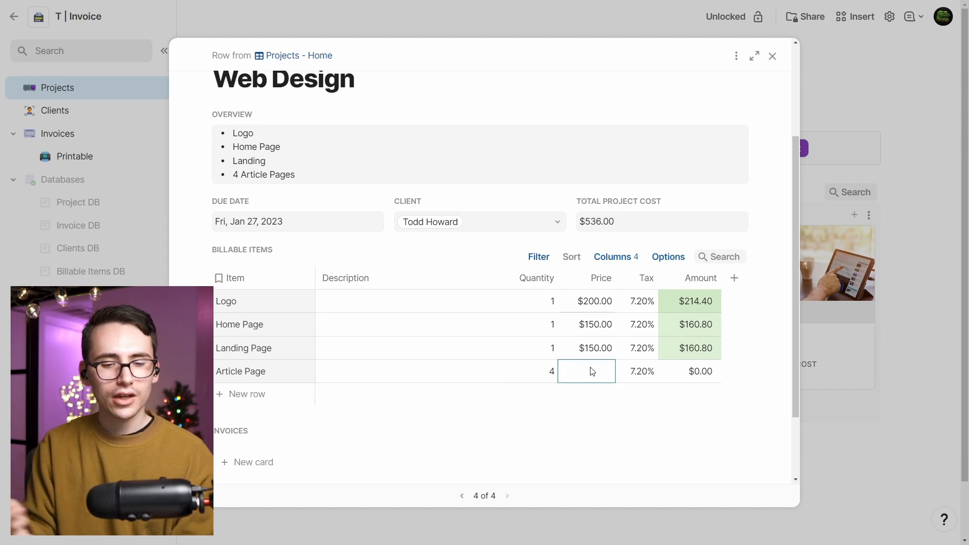
{"action": "type", "text": "100"}
{"action": "key", "text": "Left"}
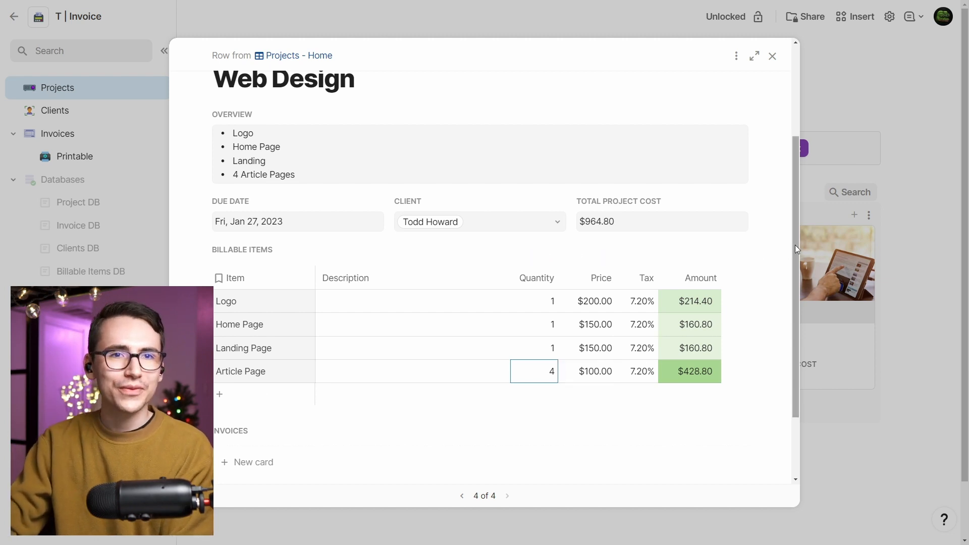
Step: Review the tax and amount of each billable item together with the project's total cost and details
{"action": "left_click_drag", "start_coordinate": [796, 245], "coordinate": [797, 270]}
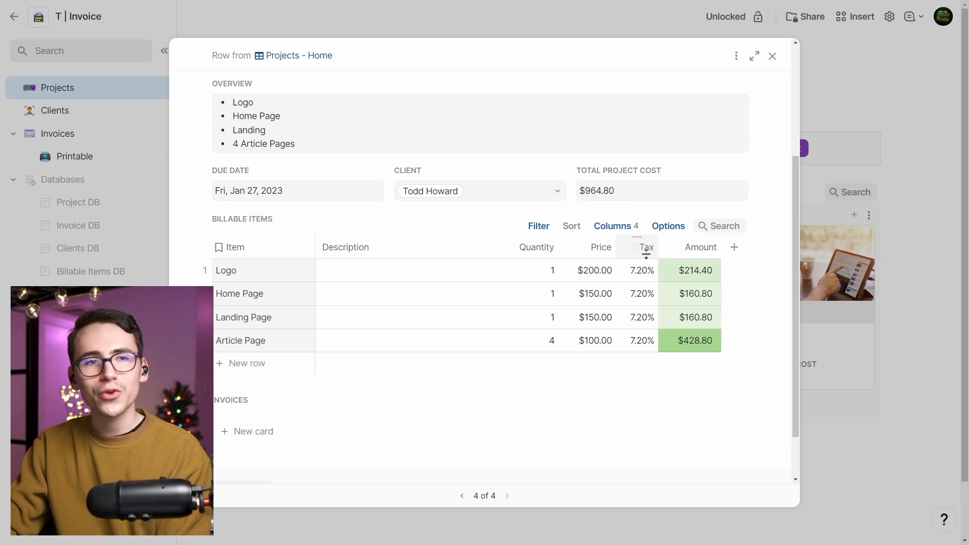
{"action": "mouse_move", "coordinate": [655, 271]}
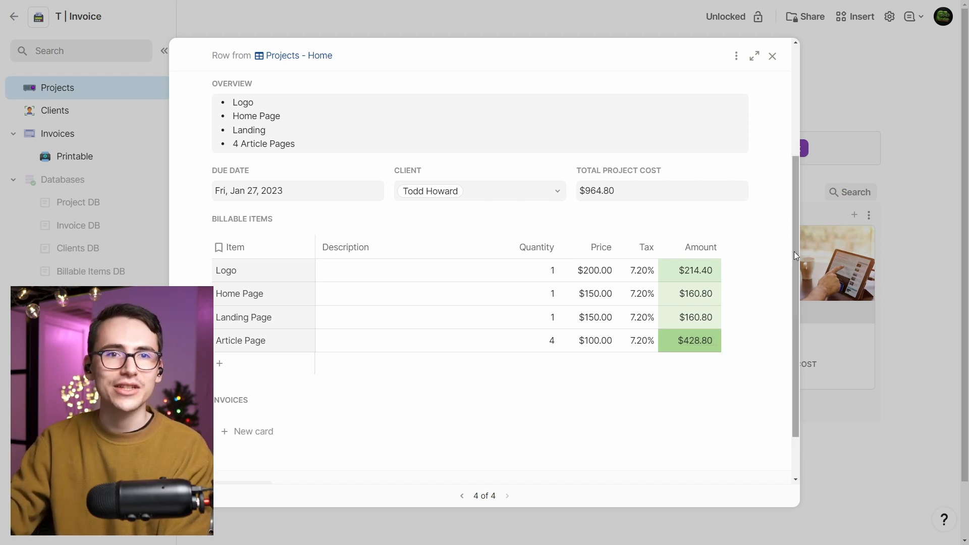
{"action": "scroll", "coordinate": [796, 255], "scroll_direction": "down", "scroll_amount": 1}
{"action": "scroll", "coordinate": [798, 259], "scroll_direction": "down", "scroll_amount": 1}
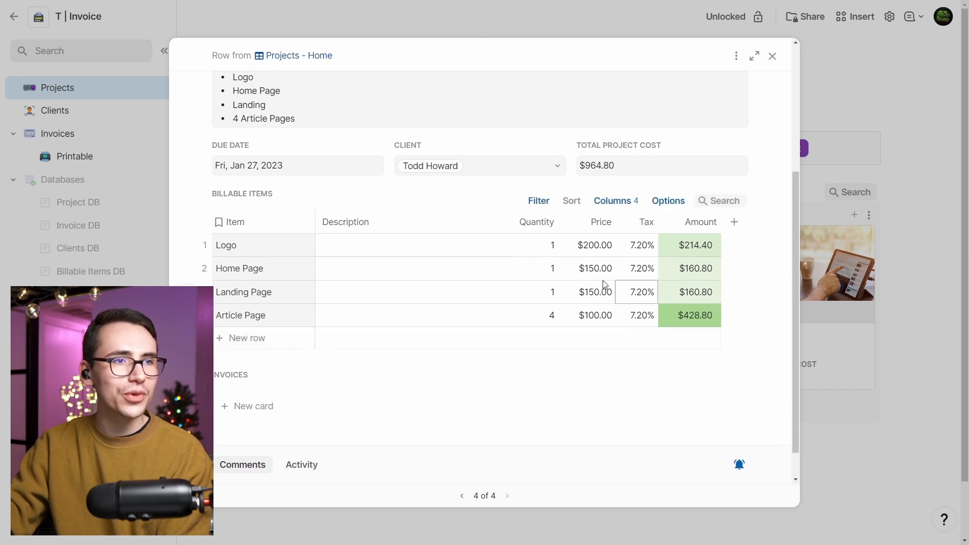
{"action": "scroll", "coordinate": [785, 215], "scroll_direction": "up", "scroll_amount": 4}
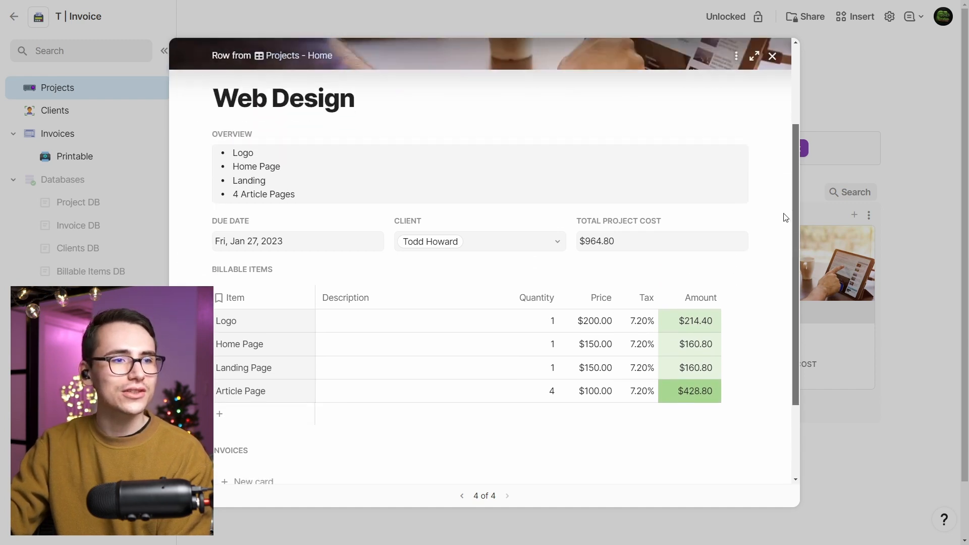
{"action": "scroll", "coordinate": [791, 284], "scroll_direction": "down", "scroll_amount": 5}
{"action": "scroll", "coordinate": [791, 284], "scroll_direction": "up", "scroll_amount": 2}
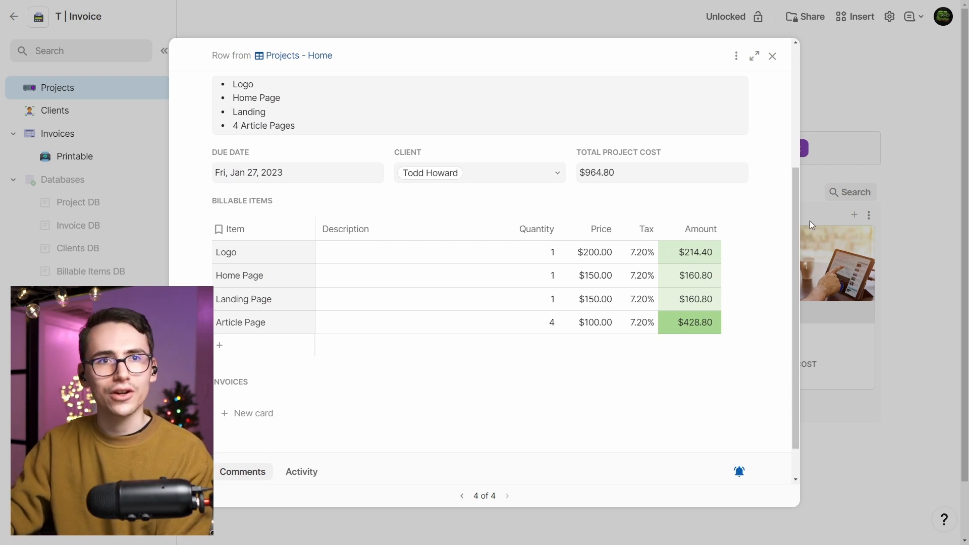
{"action": "scroll", "coordinate": [773, 160], "scroll_direction": "up", "scroll_amount": 3}
{"action": "scroll", "coordinate": [792, 267], "scroll_direction": "down", "scroll_amount": 4}
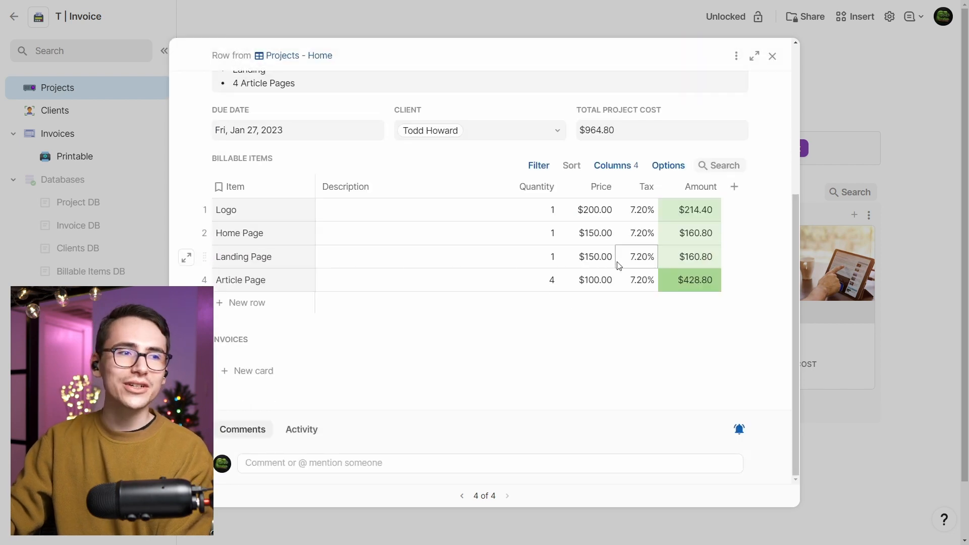
Step: Create a new invoice for the Web Design project and set its invoice date to Sat, Jan 21, 2023
{"action": "left_click", "coordinate": [282, 376]}
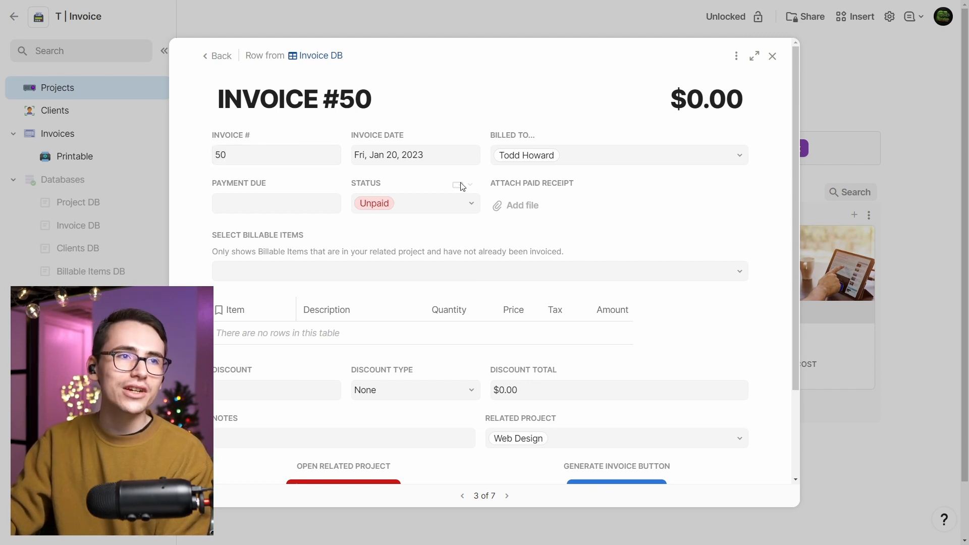
{"action": "left_click", "coordinate": [413, 159]}
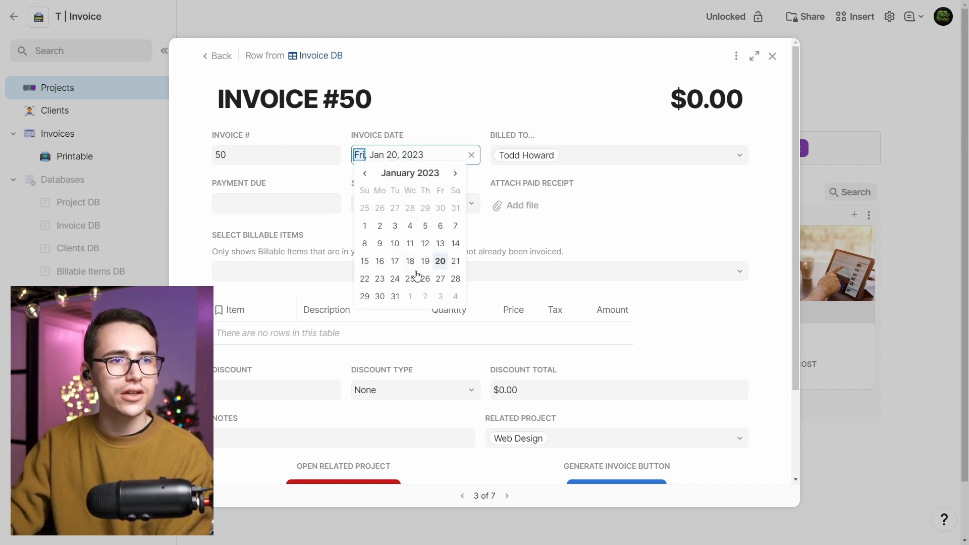
{"action": "left_click", "coordinate": [457, 263]}
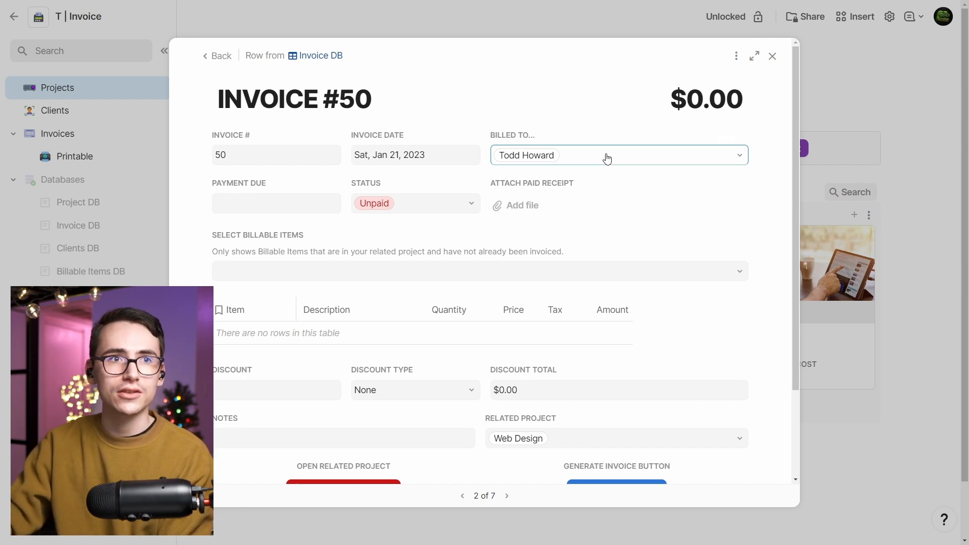
Step: Set the invoice's payment due date to Sat, Jan 21, 2023 and select Logo and Home Page as its billable items
{"action": "left_click", "coordinate": [281, 209]}
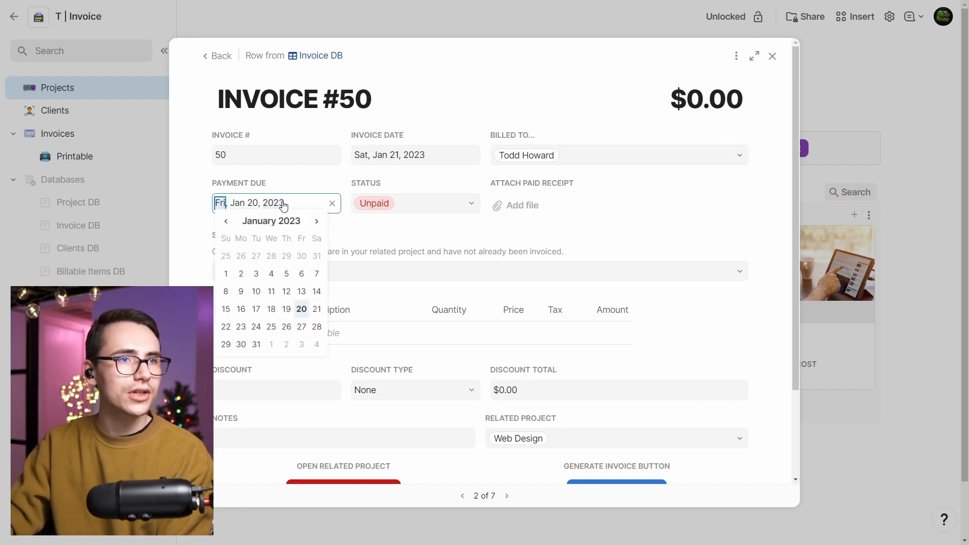
{"action": "left_click", "coordinate": [317, 309]}
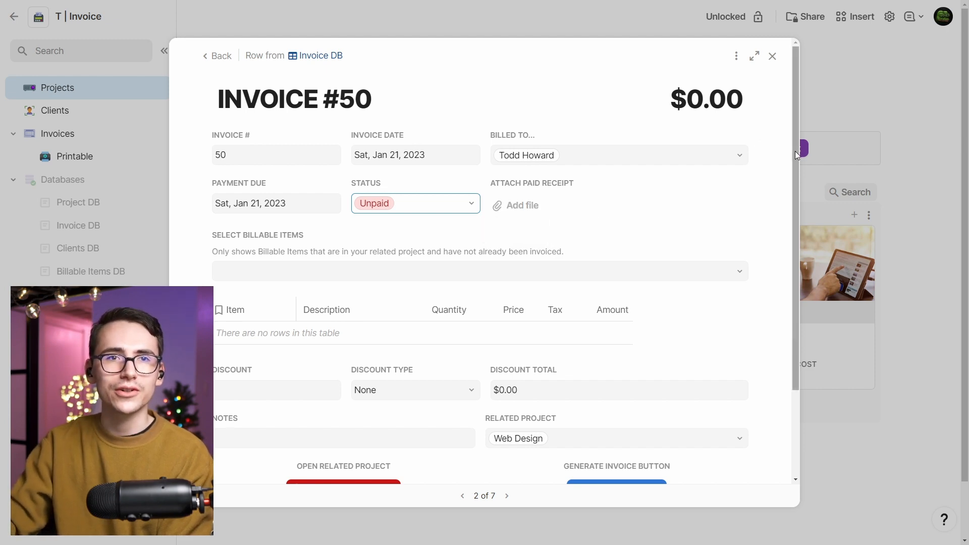
{"action": "left_click_drag", "start_coordinate": [798, 154], "coordinate": [797, 182]}
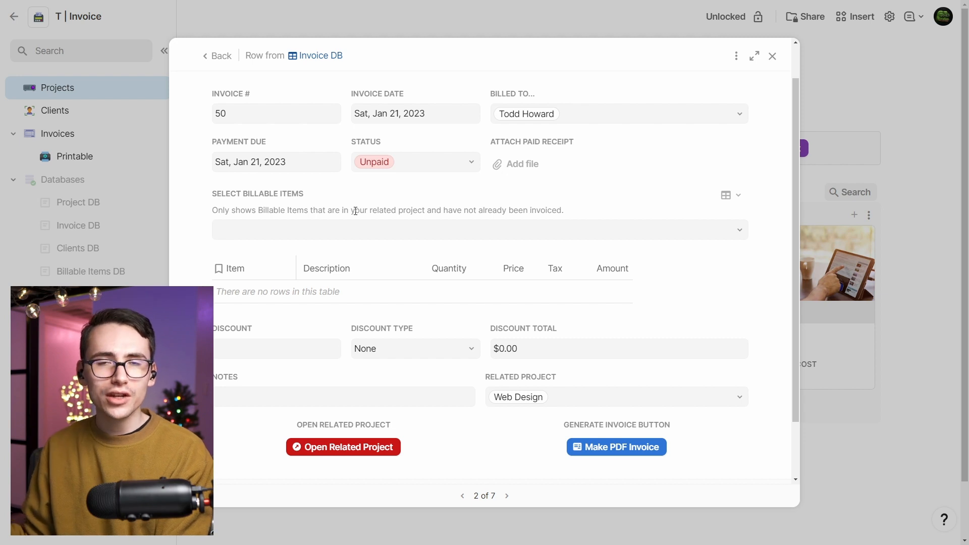
{"action": "left_click", "coordinate": [382, 230]}
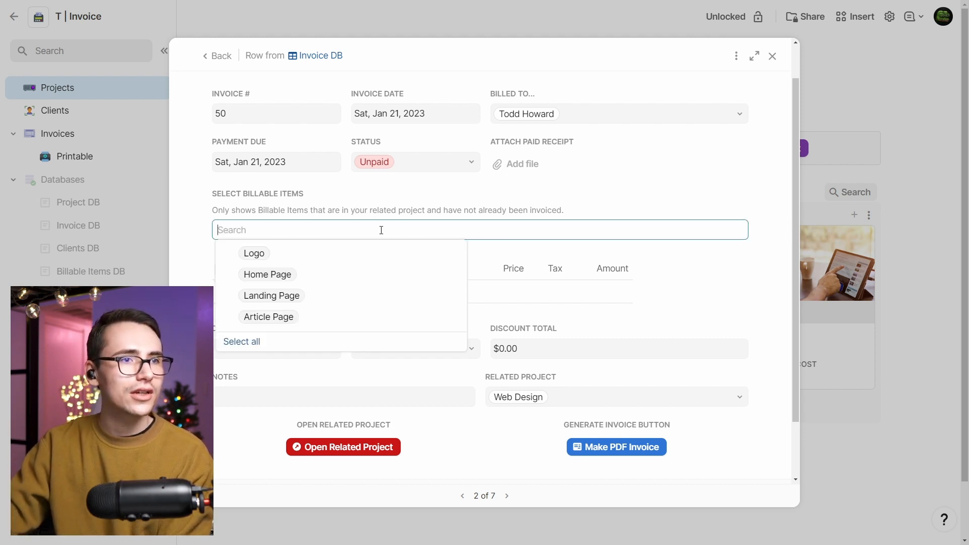
{"action": "left_click", "coordinate": [328, 324]}
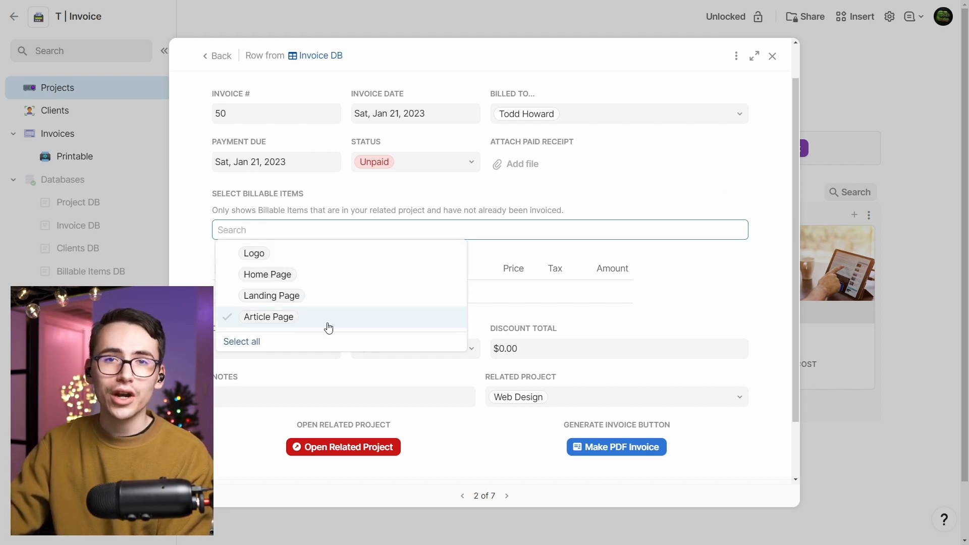
{"action": "left_click", "coordinate": [300, 263]}
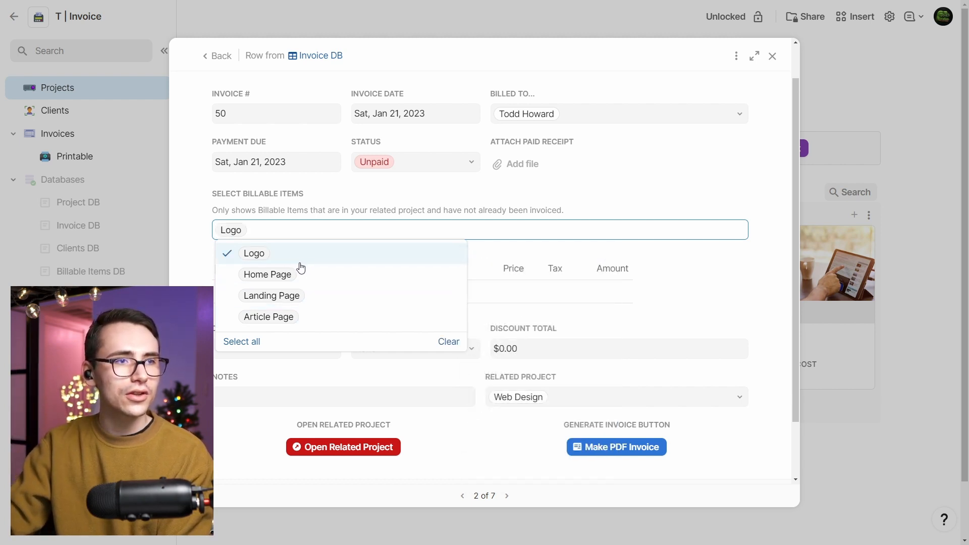
{"action": "left_click", "coordinate": [316, 275]}
{"action": "left_click", "coordinate": [188, 250]}
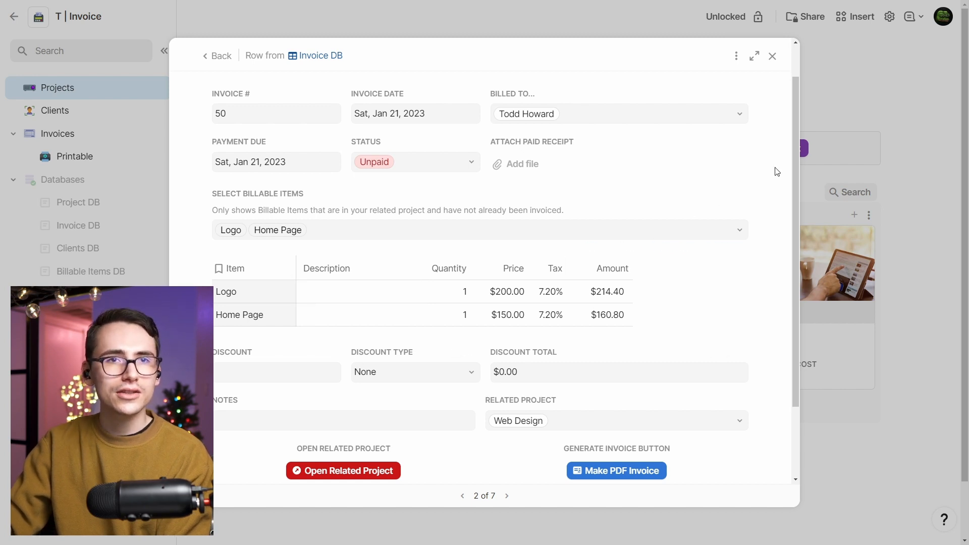
Step: Set the invoice's discount to 15 with the discount type % (Before Tax), and check the invoice total
{"action": "left_click_drag", "start_coordinate": [796, 168], "coordinate": [800, 222]}
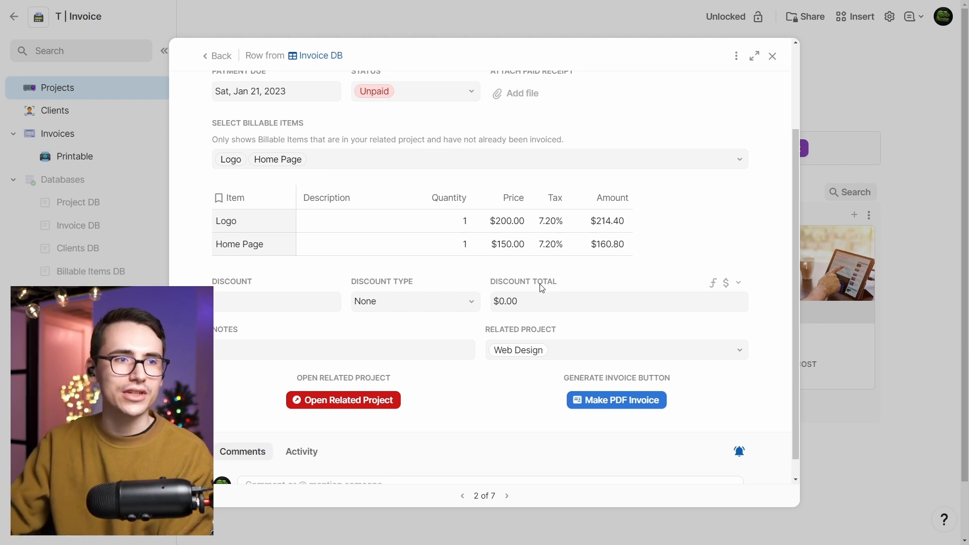
{"action": "left_click", "coordinate": [286, 304]}
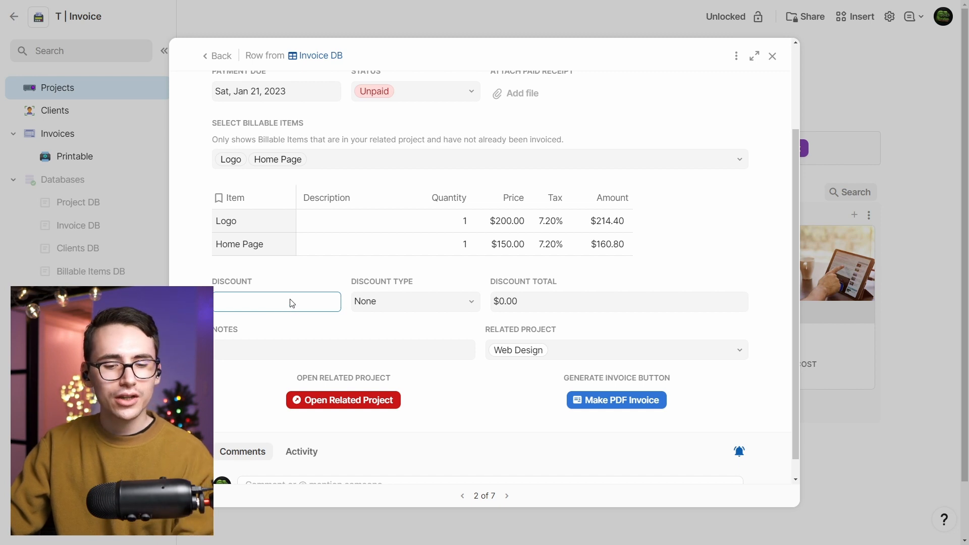
{"action": "type", "text": "15"}
{"action": "key", "text": "Return"}
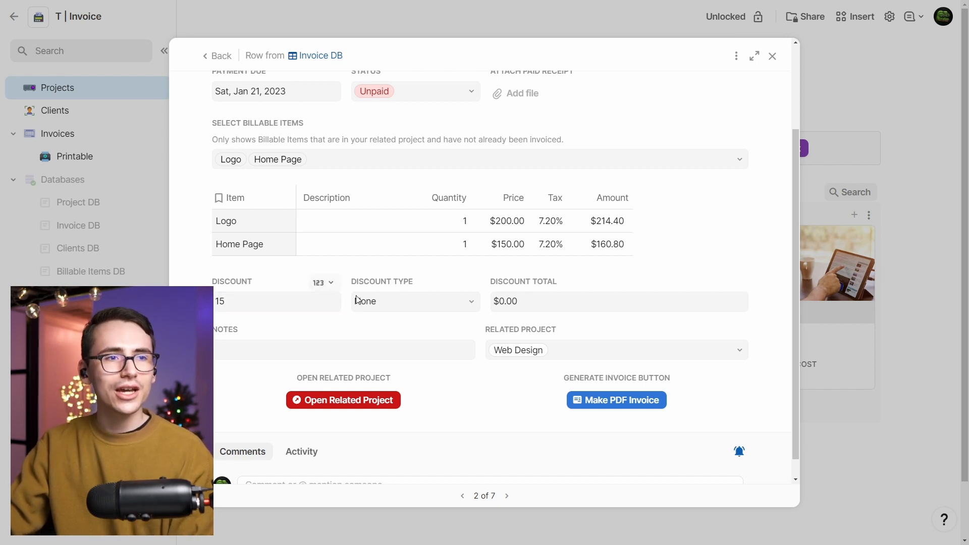
{"action": "left_click", "coordinate": [394, 310]}
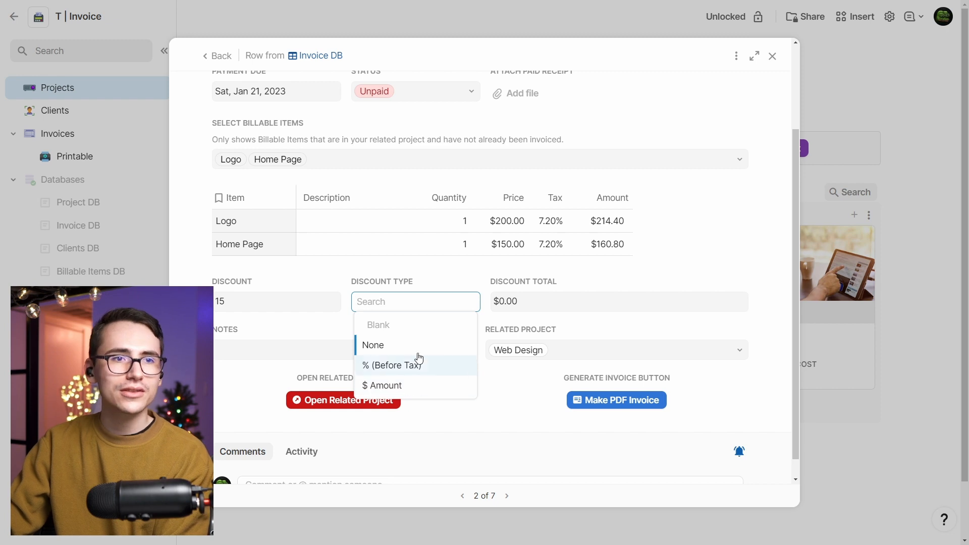
{"action": "left_click", "coordinate": [409, 365]}
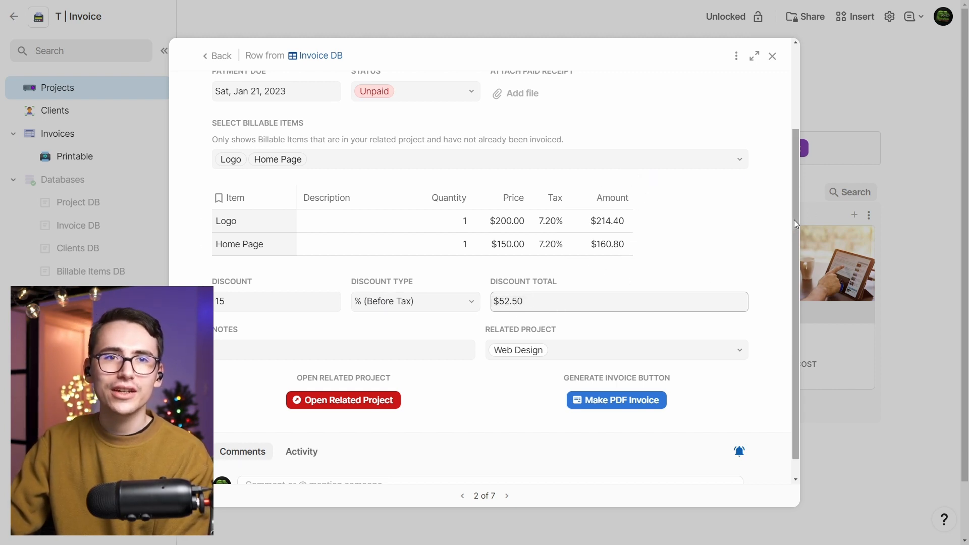
{"action": "scroll", "coordinate": [795, 218], "scroll_direction": "up", "scroll_amount": 3}
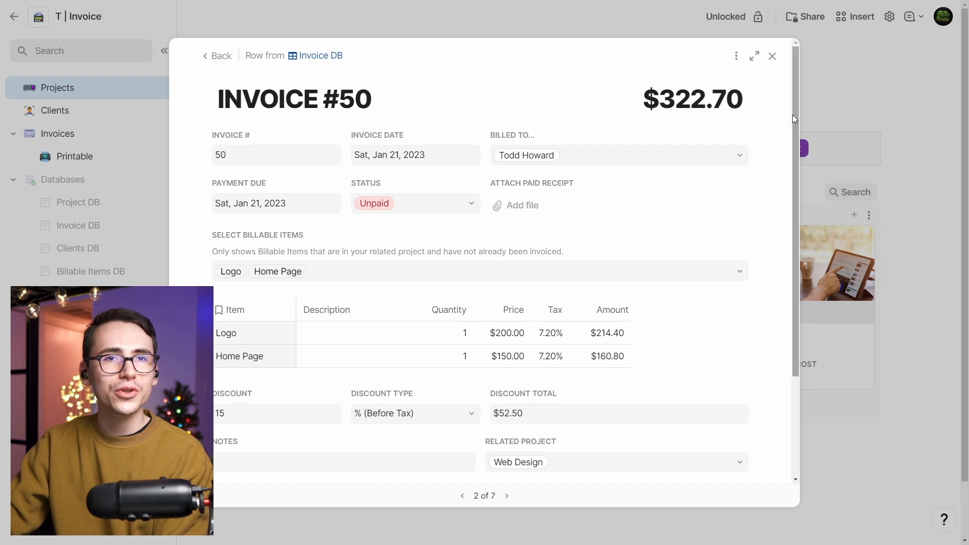
Step: Close the invoice and reopen Invoice #50 from the Web Design project due Fri, Jan 27, 2023
{"action": "left_click_drag", "start_coordinate": [797, 113], "coordinate": [801, 229]}
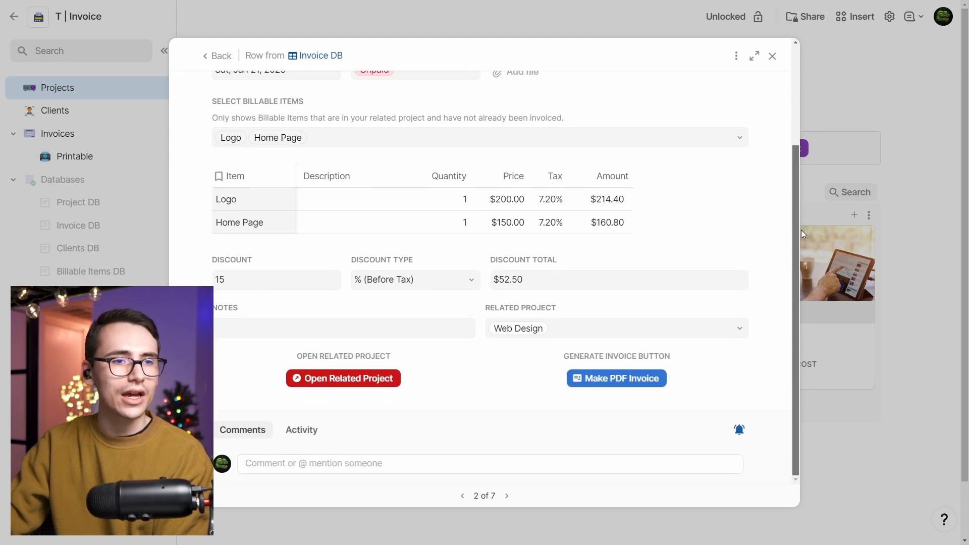
{"action": "left_click", "coordinate": [801, 221]}
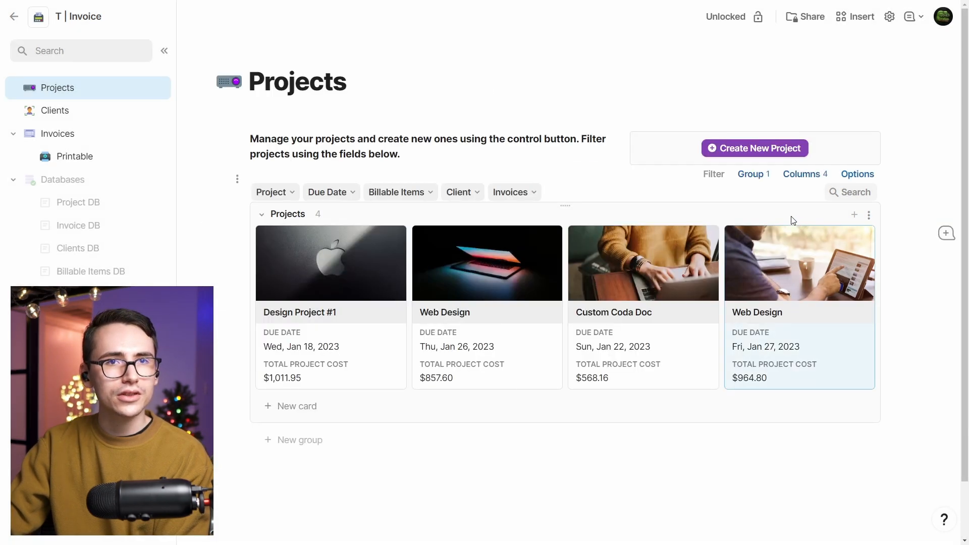
{"action": "left_click", "coordinate": [778, 334]}
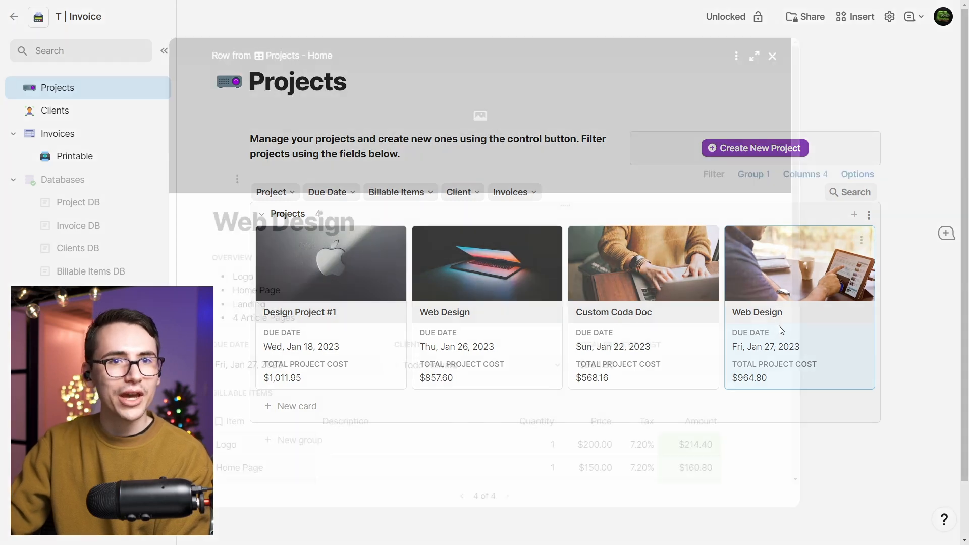
{"action": "left_click_drag", "start_coordinate": [798, 149], "coordinate": [414, 329]}
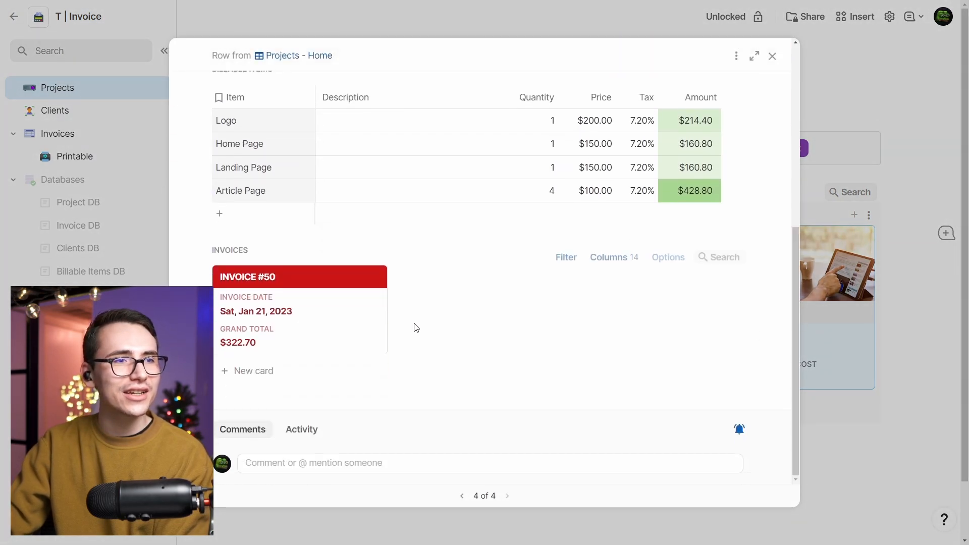
{"action": "left_click", "coordinate": [310, 311]}
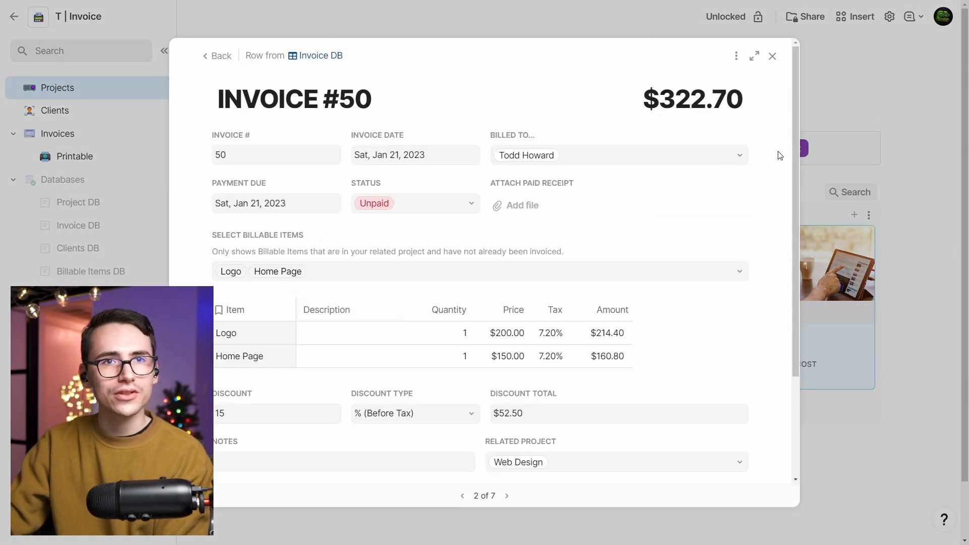
Step: Set the discount of Invoice #50 to 10
{"action": "mouse_move", "coordinate": [797, 145]}
{"action": "left_mouse_down"}
{"action": "mouse_move", "coordinate": [796, 169]}
{"action": "mouse_move", "coordinate": [791, 137]}
{"action": "left_mouse_up"}
{"action": "left_click", "coordinate": [302, 416]}
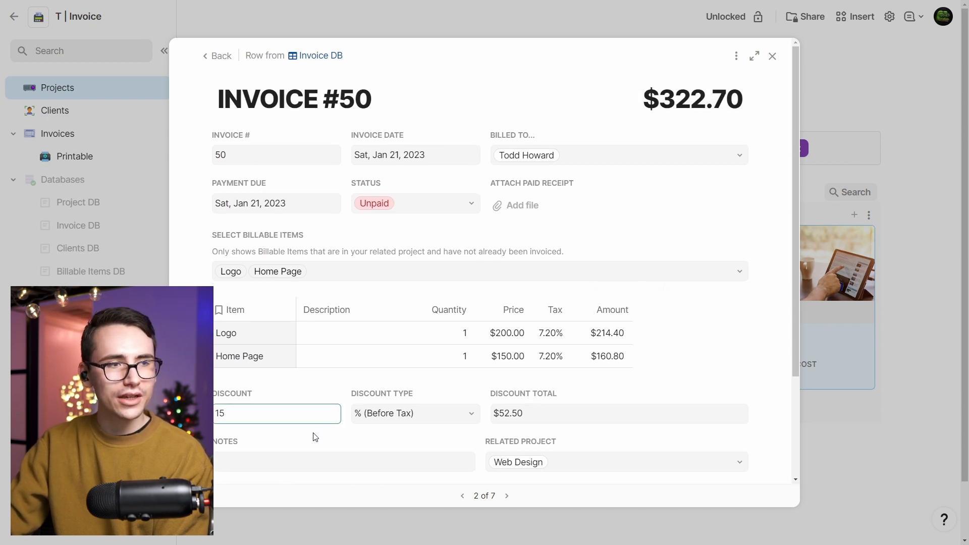
{"action": "key", "text": "BackSpace"}
{"action": "type", "text": "0"}
{"action": "key", "text": "Return"}
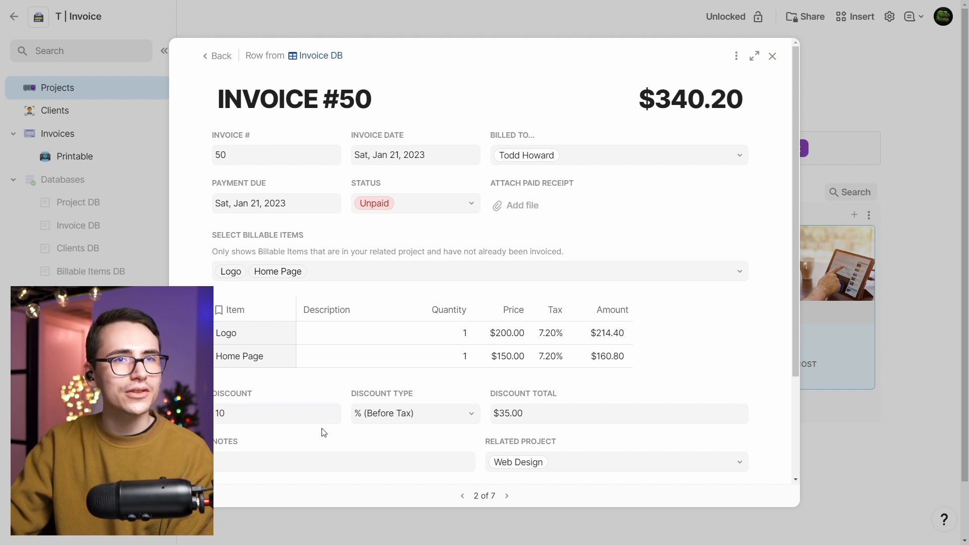
Step: Try the $ Amount discount type to compare the invoice total, and set the type back to % (Before Tax)
{"action": "left_click", "coordinate": [396, 412]}
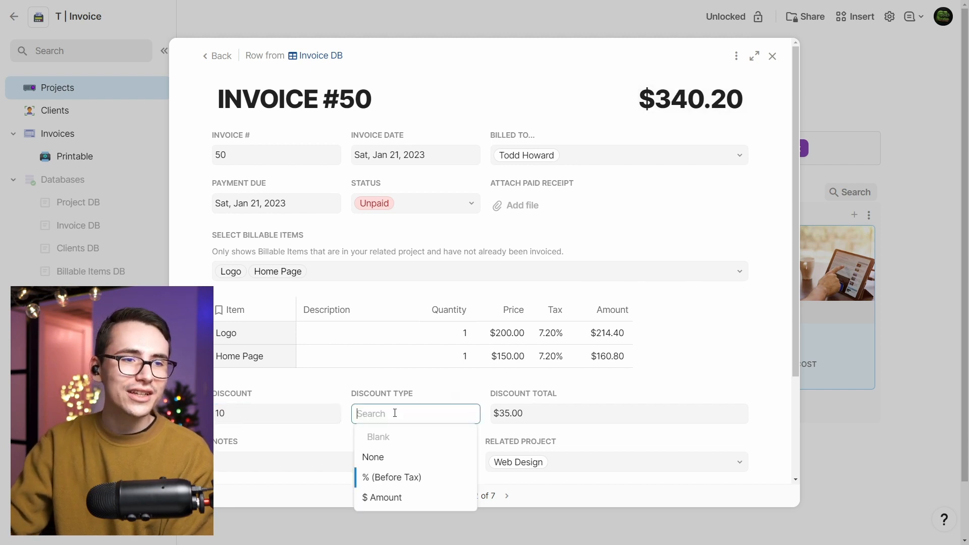
{"action": "left_click", "coordinate": [423, 499]}
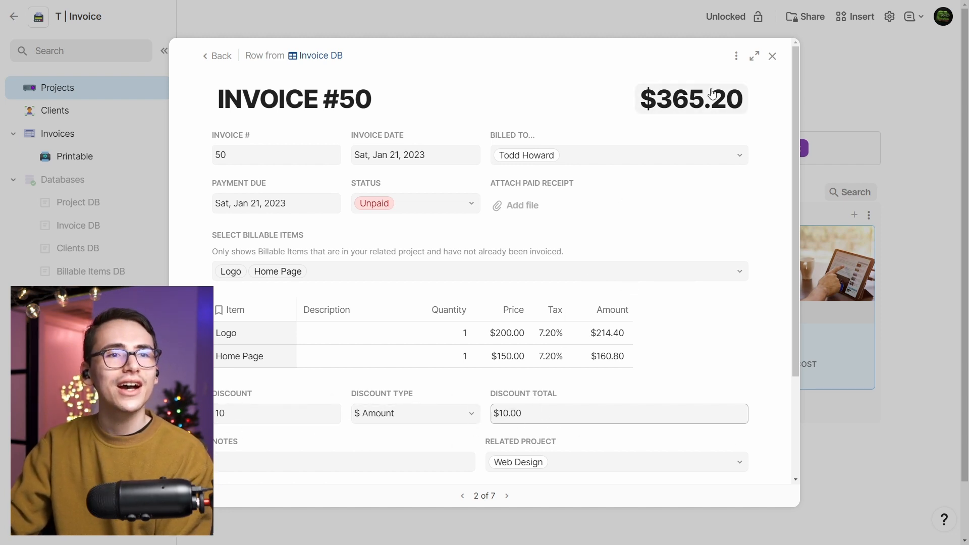
{"action": "left_click", "coordinate": [604, 333]}
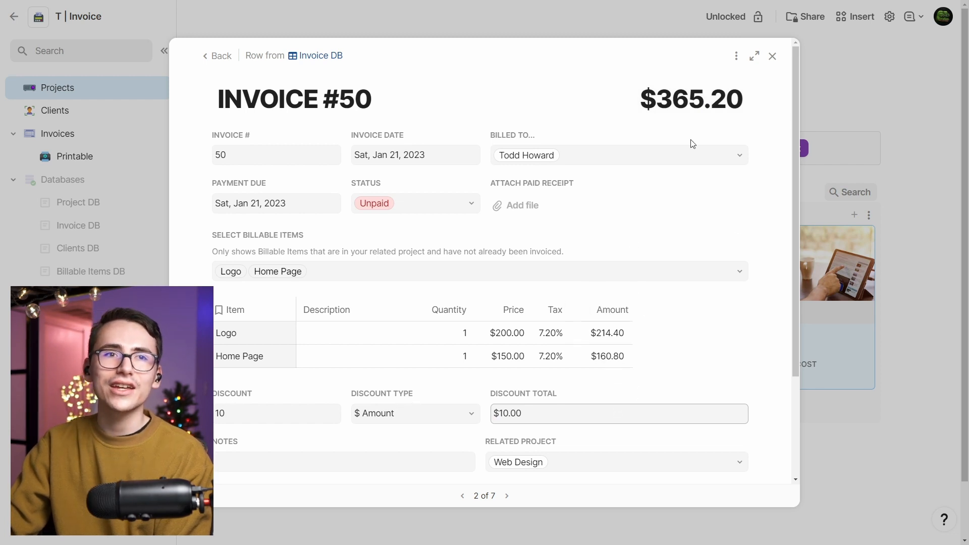
{"action": "left_click", "coordinate": [414, 413]}
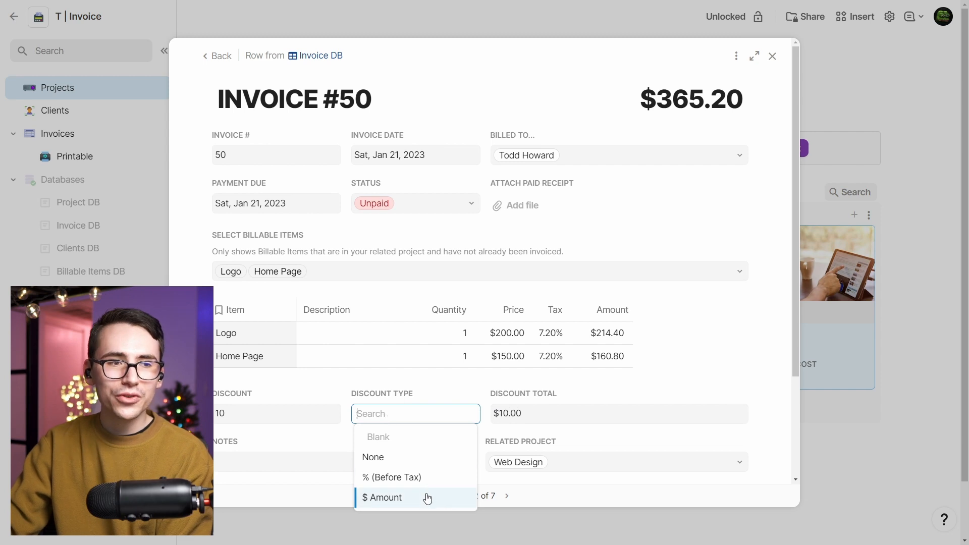
{"action": "left_click", "coordinate": [418, 478]}
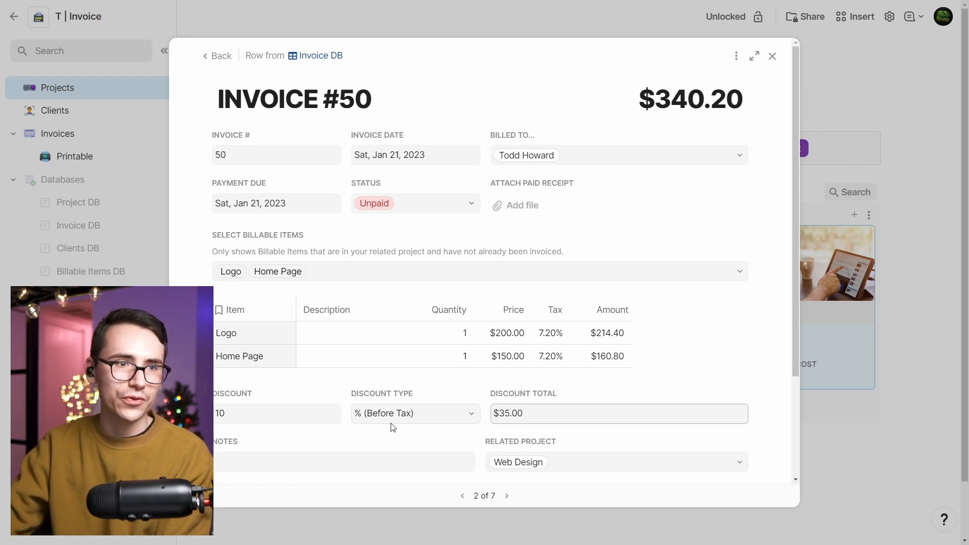
Step: Look at the invoice's notes field and generate the PDF version of Invoice #50
{"action": "scroll", "coordinate": [804, 216], "scroll_direction": "down", "scroll_amount": 3}
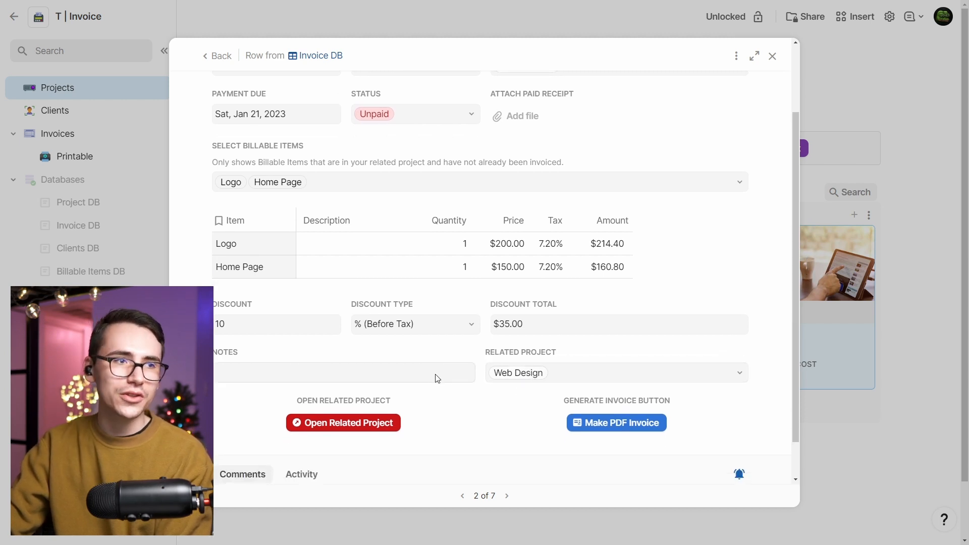
{"action": "left_click", "coordinate": [375, 378]}
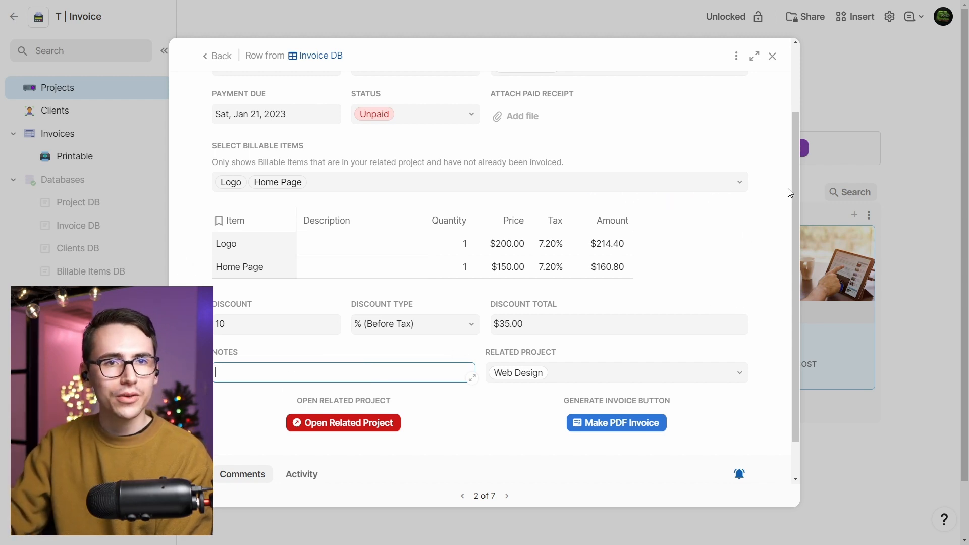
{"action": "left_click_drag", "start_coordinate": [794, 189], "coordinate": [778, 125]}
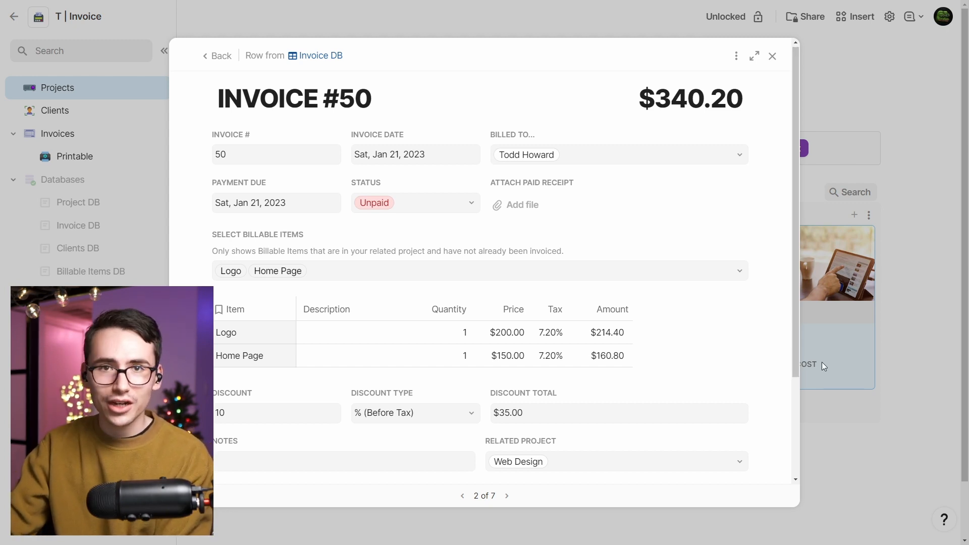
{"action": "scroll", "coordinate": [792, 233], "scroll_direction": "down", "scroll_amount": 3}
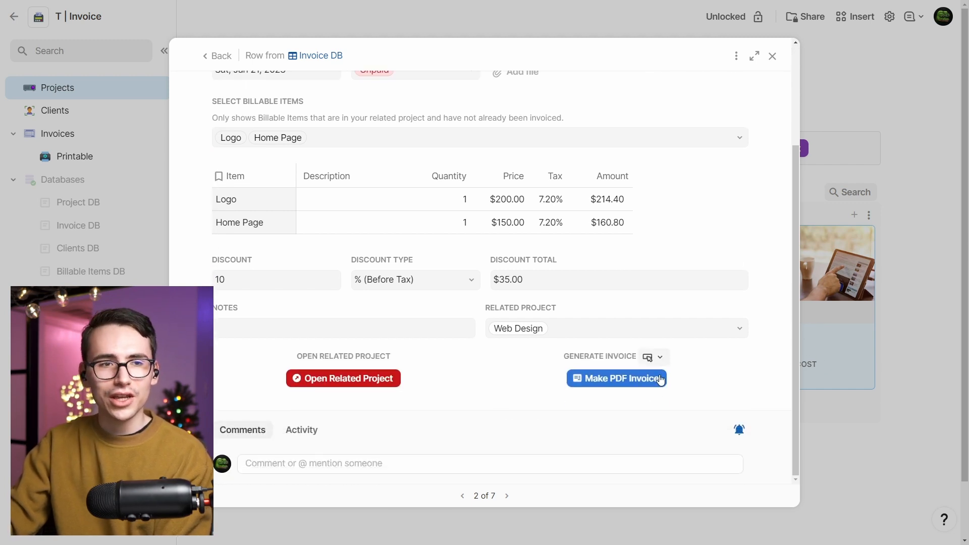
{"action": "left_click", "coordinate": [632, 378]}
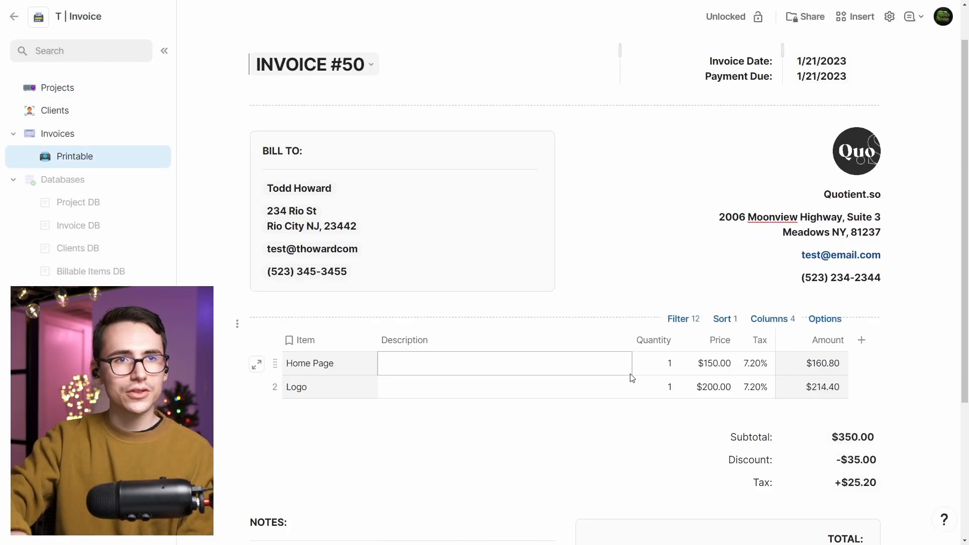
Step: Preview the printout of the generated invoice, cancel printing, and review the billing details, items and totals on the page
{"action": "key", "text": "ctrl+p"}
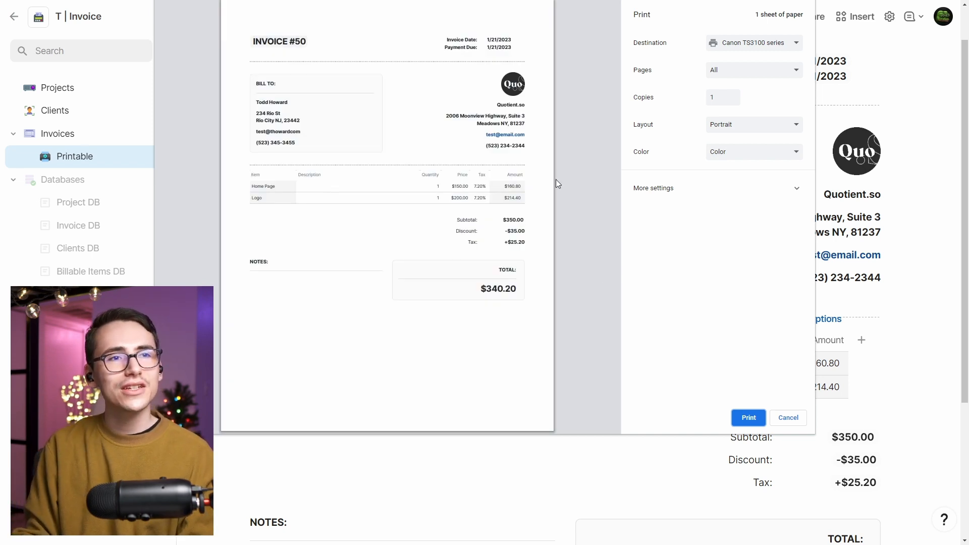
{"action": "left_click", "coordinate": [789, 418]}
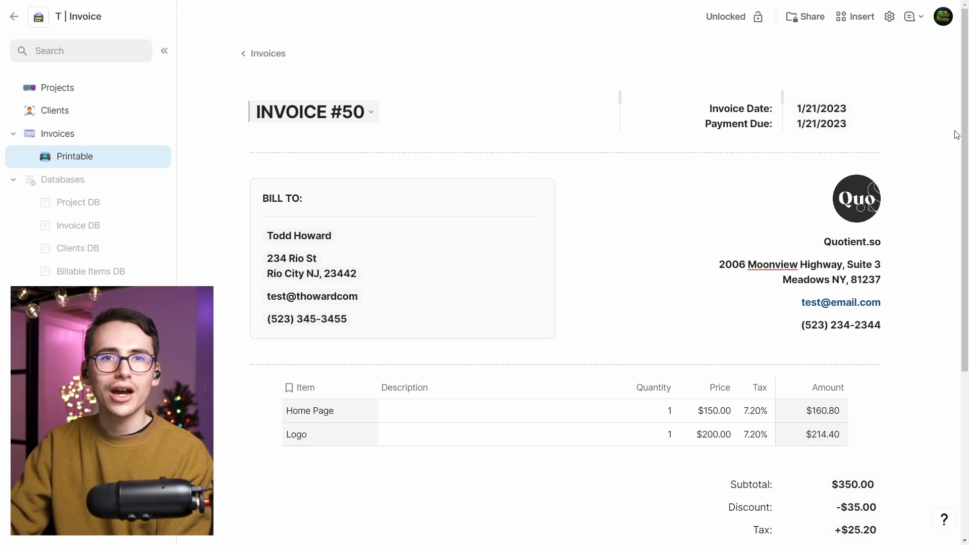
{"action": "scroll", "coordinate": [958, 135], "scroll_direction": "down", "scroll_amount": 1}
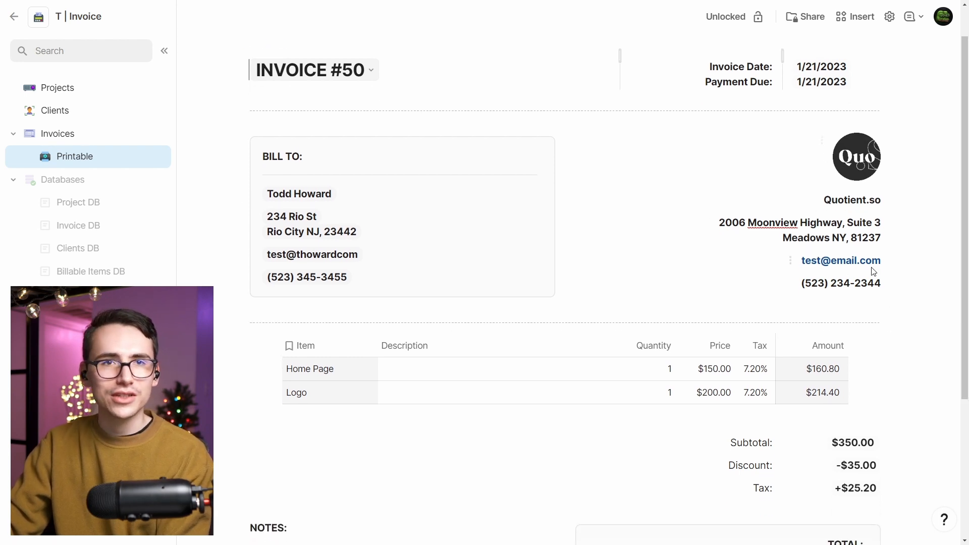
{"action": "left_click_drag", "start_coordinate": [963, 115], "coordinate": [909, 190]}
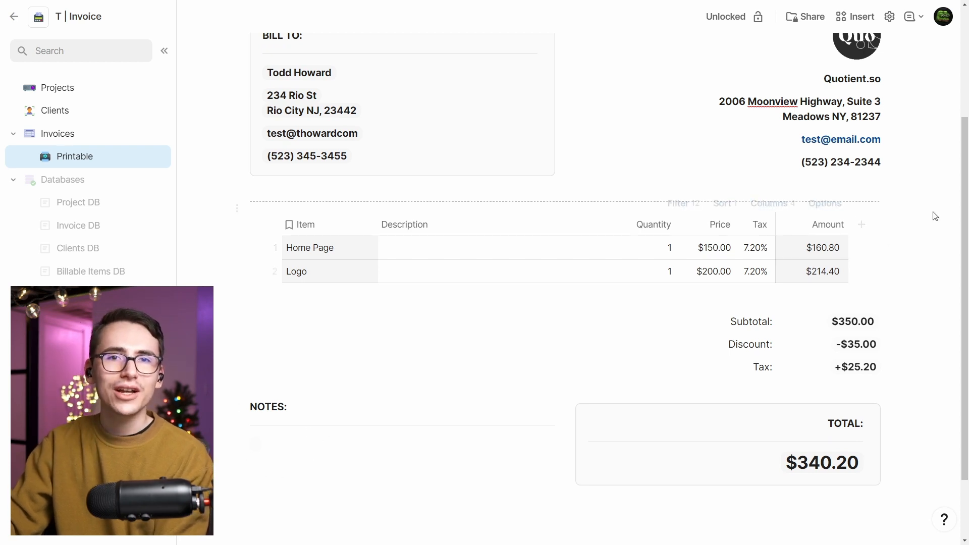
{"action": "left_click_drag", "start_coordinate": [962, 195], "coordinate": [956, 151]}
{"action": "scroll", "coordinate": [956, 151], "scroll_direction": "up", "scroll_amount": 3}
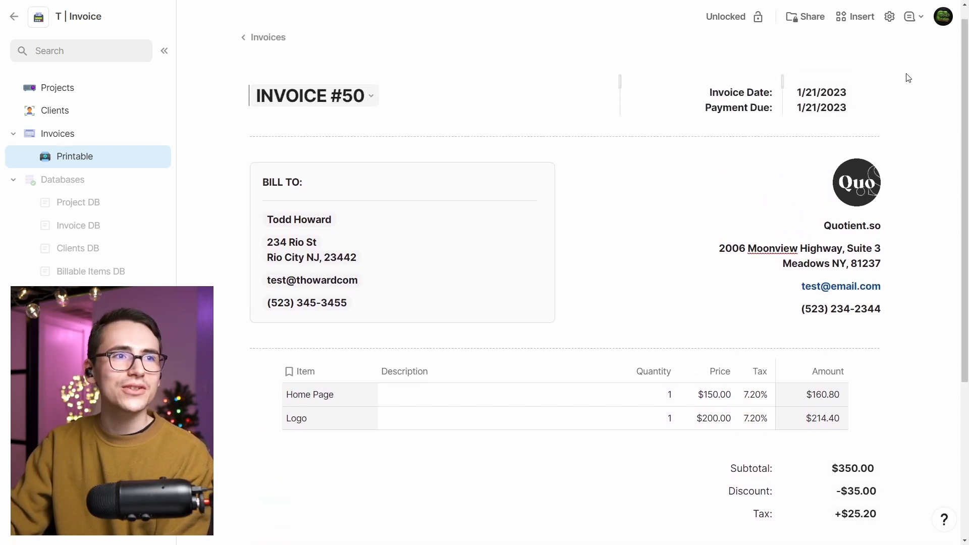
Step: Switch the printable page to Invoice #28 and Invoice #49 to compare them, and return it to Invoice #50
{"action": "left_click", "coordinate": [365, 96]}
{"action": "left_click", "coordinate": [400, 90]}
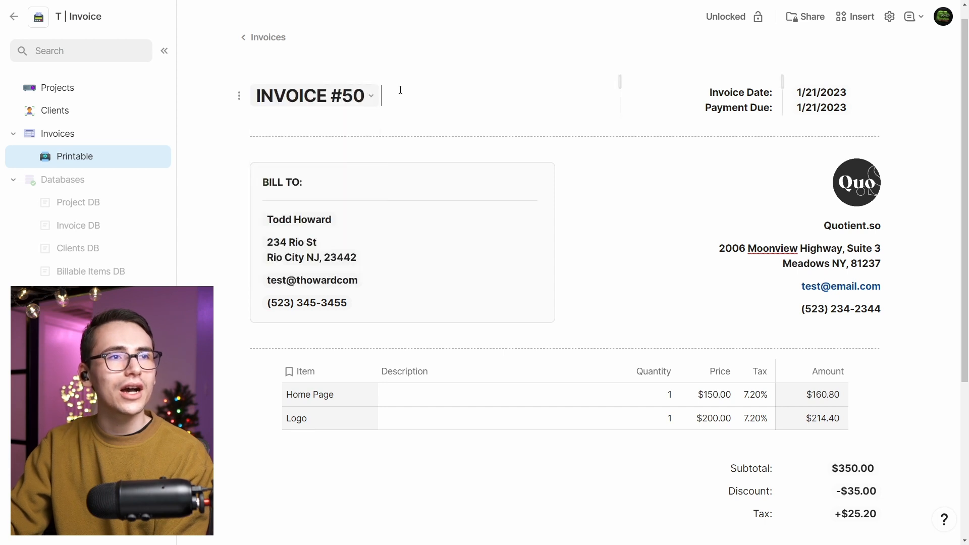
{"action": "mouse_move", "coordinate": [362, 98]}
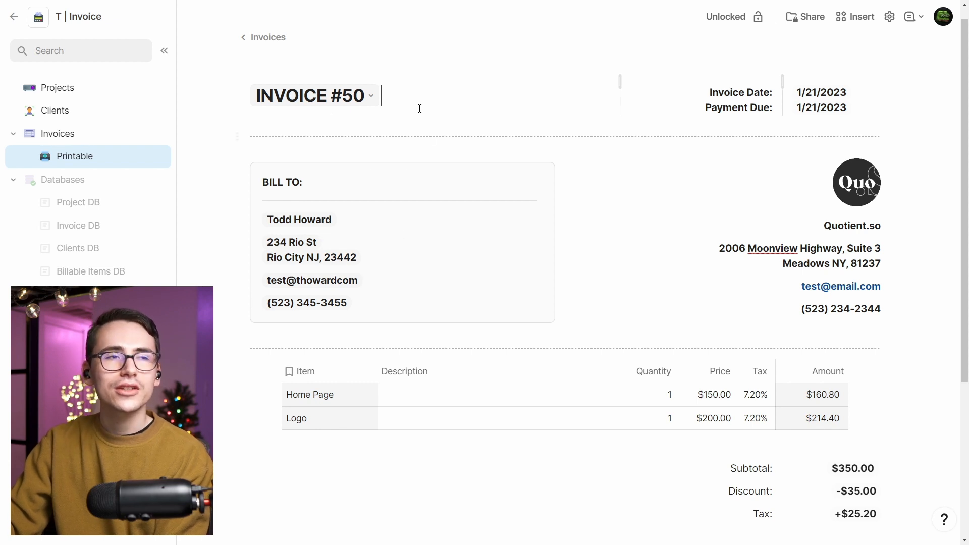
{"action": "left_click", "coordinate": [368, 96]}
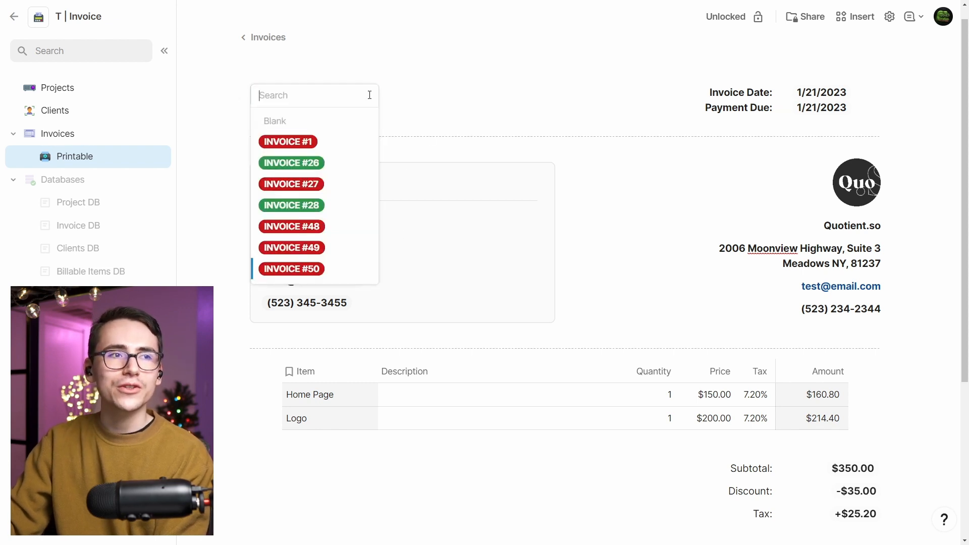
{"action": "left_click", "coordinate": [323, 205]}
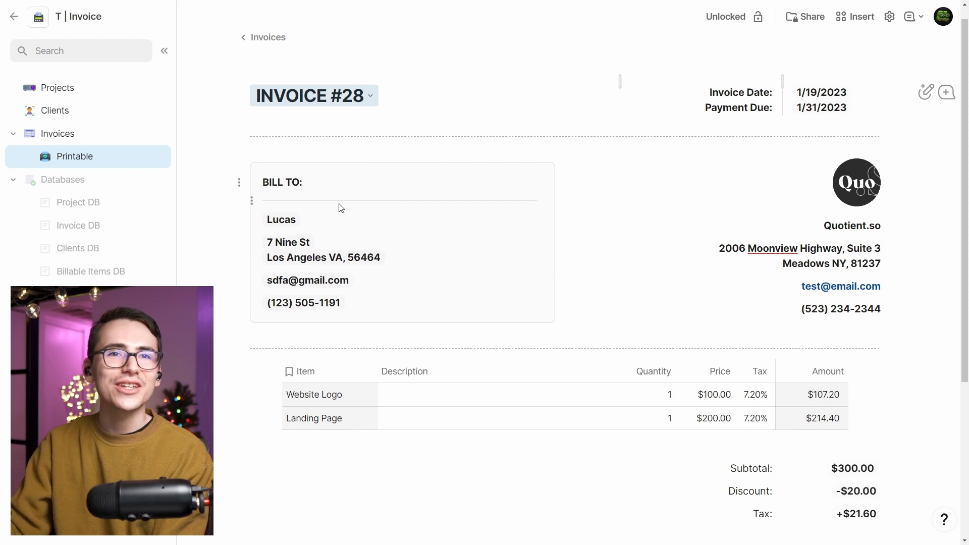
{"action": "left_click", "coordinate": [368, 96]}
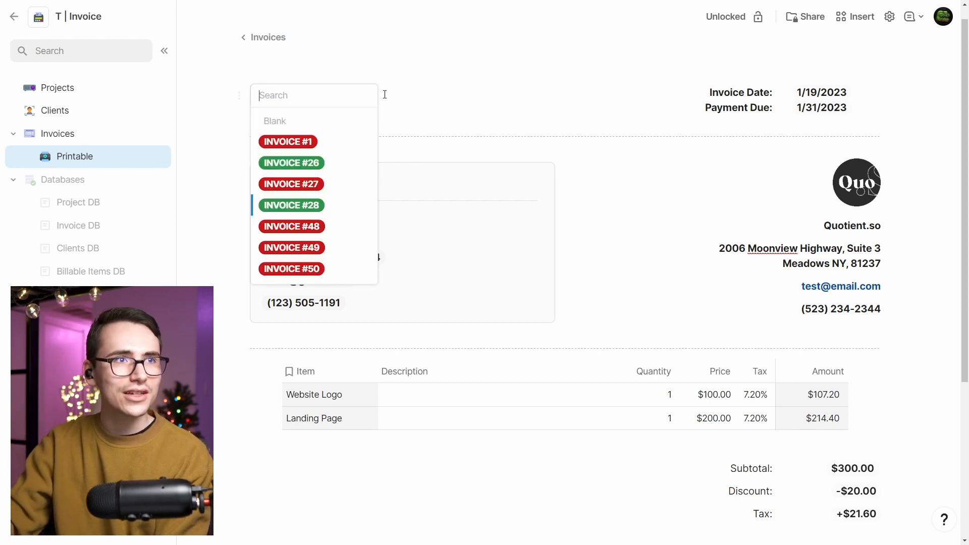
{"action": "left_click", "coordinate": [330, 248]}
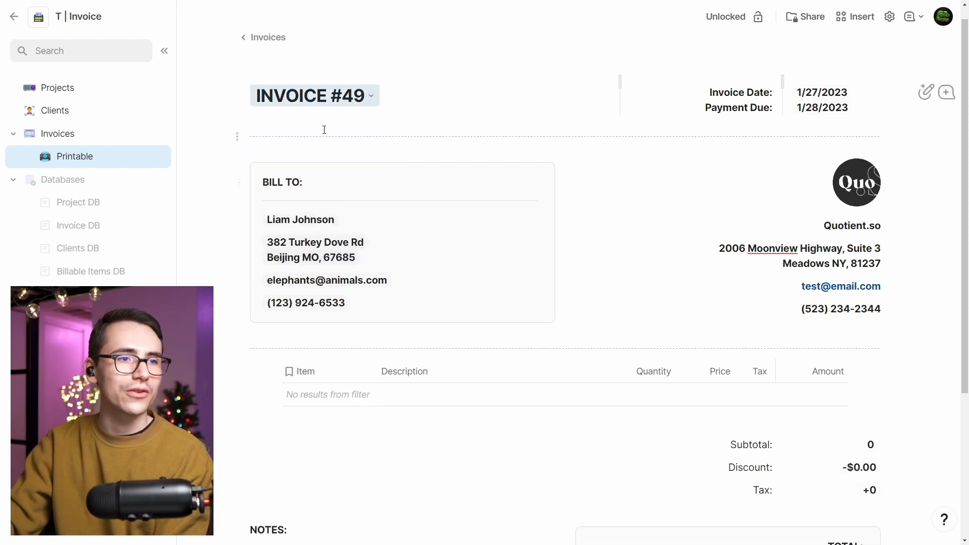
{"action": "left_click", "coordinate": [348, 101]}
{"action": "left_click", "coordinate": [328, 270]}
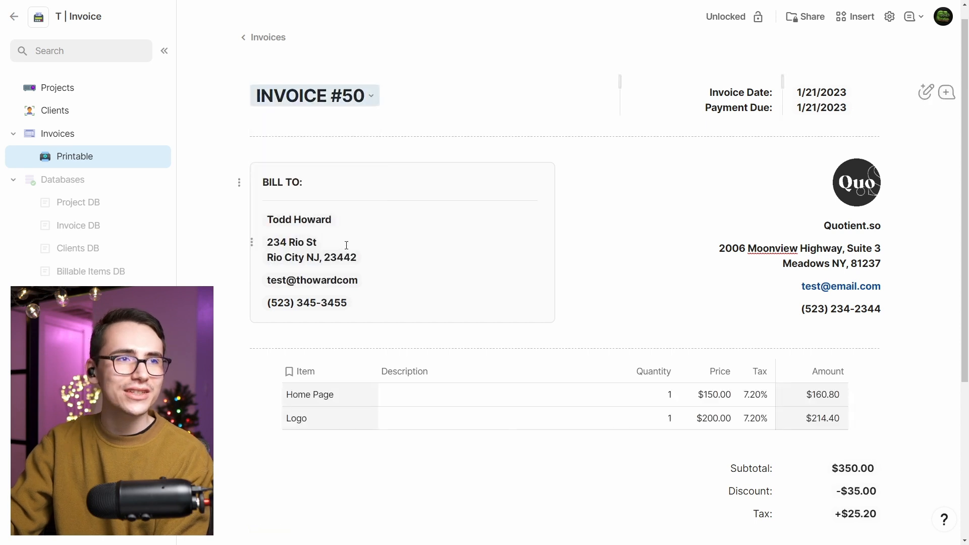
Step: Return to the invoices list and generate the PDF version of Invoice #50 from its record
{"action": "left_click", "coordinate": [119, 134]}
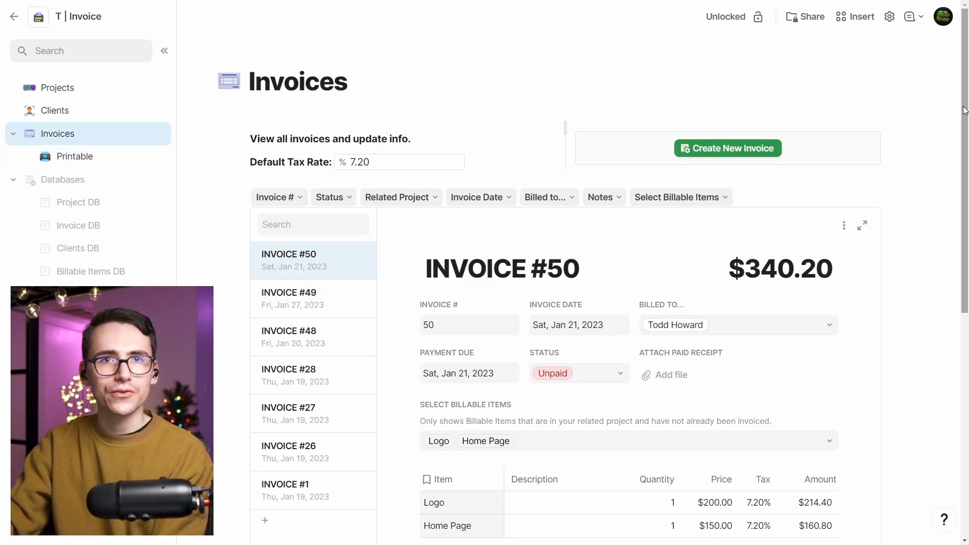
{"action": "left_click_drag", "start_coordinate": [963, 114], "coordinate": [966, 227]}
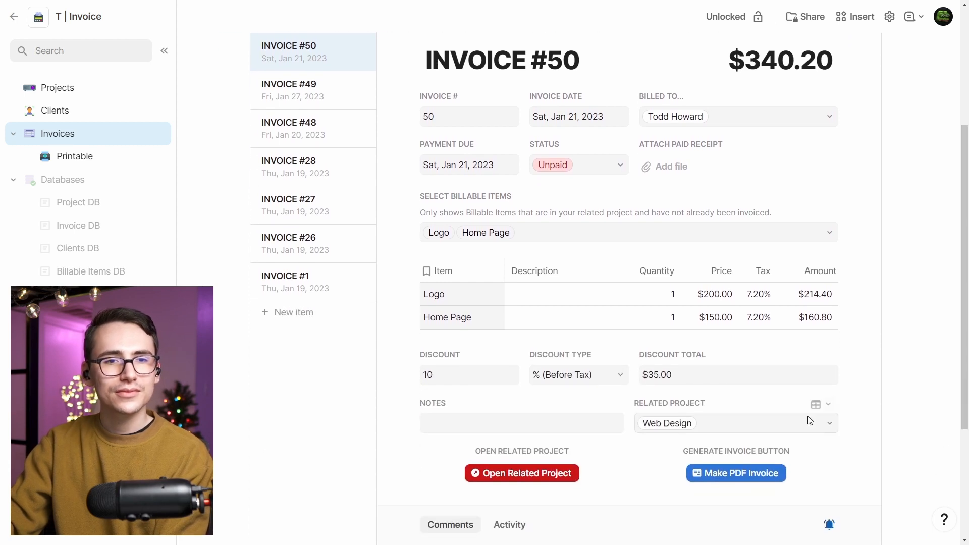
{"action": "left_click", "coordinate": [760, 473]}
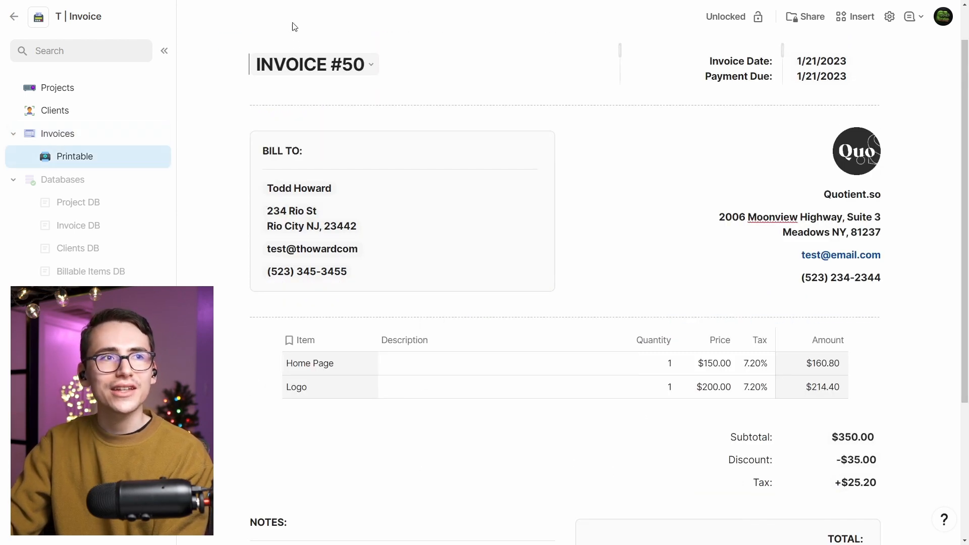
{"action": "mouse_move", "coordinate": [323, 67]}
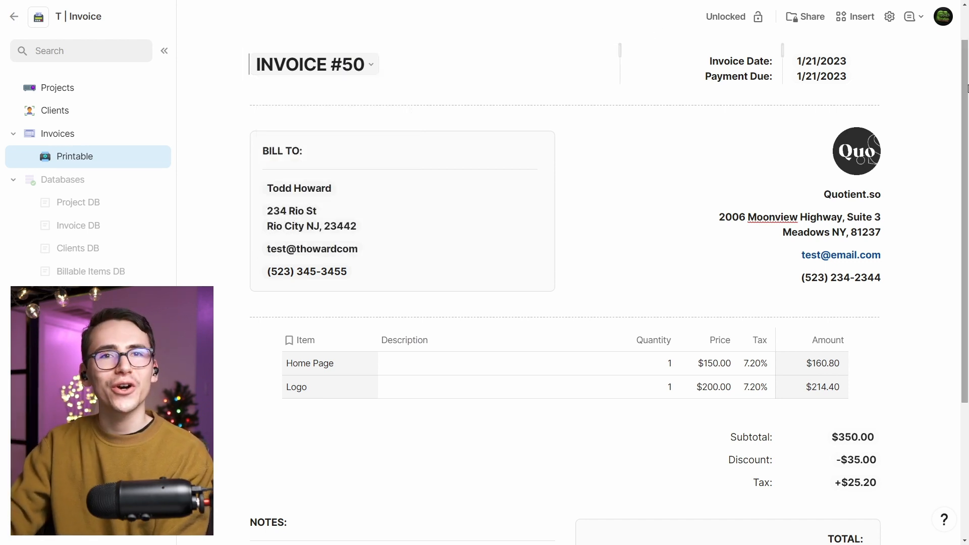
Step: Preview the printout of Invoice #50, examine its header, items and totals up close, and cancel printing
{"action": "key", "text": "ctrl+p"}
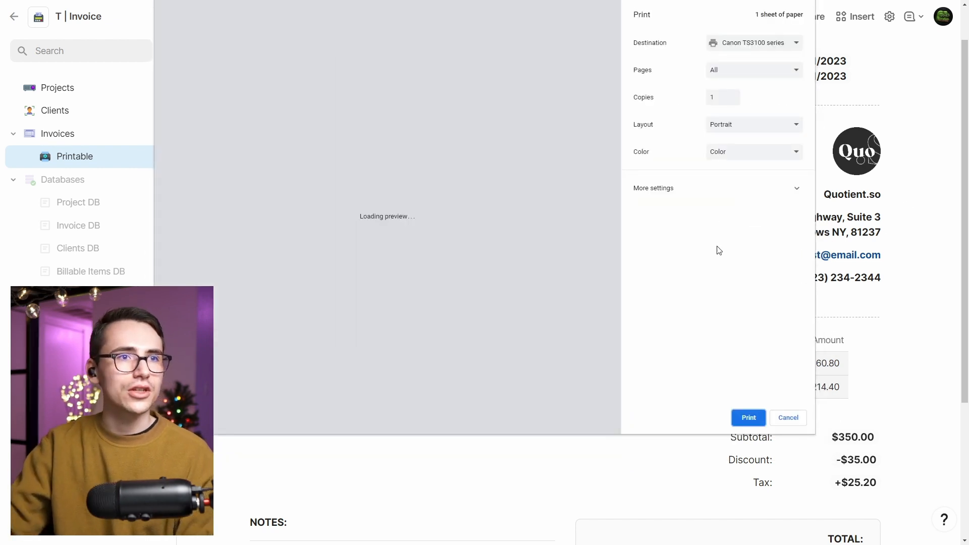
{"action": "key", "text": "ctrl+plus"}
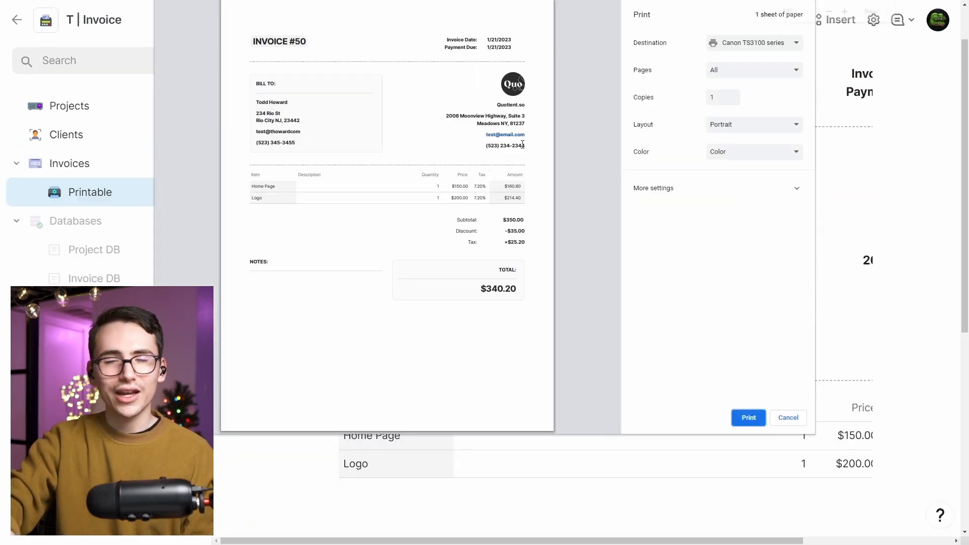
{"action": "key", "text": "ctrl+minus"}
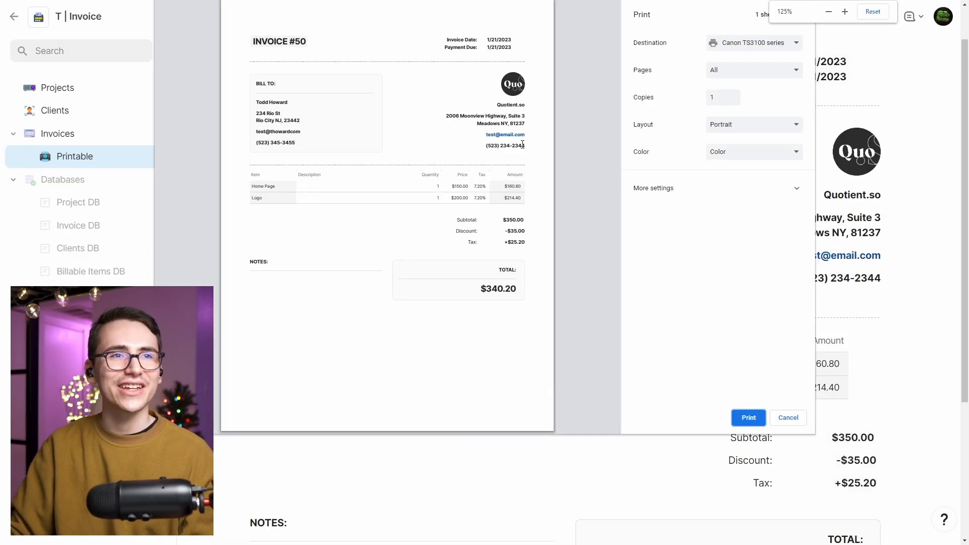
{"action": "scroll", "coordinate": [468, 145], "scroll_direction": "up", "scroll_amount": 2}
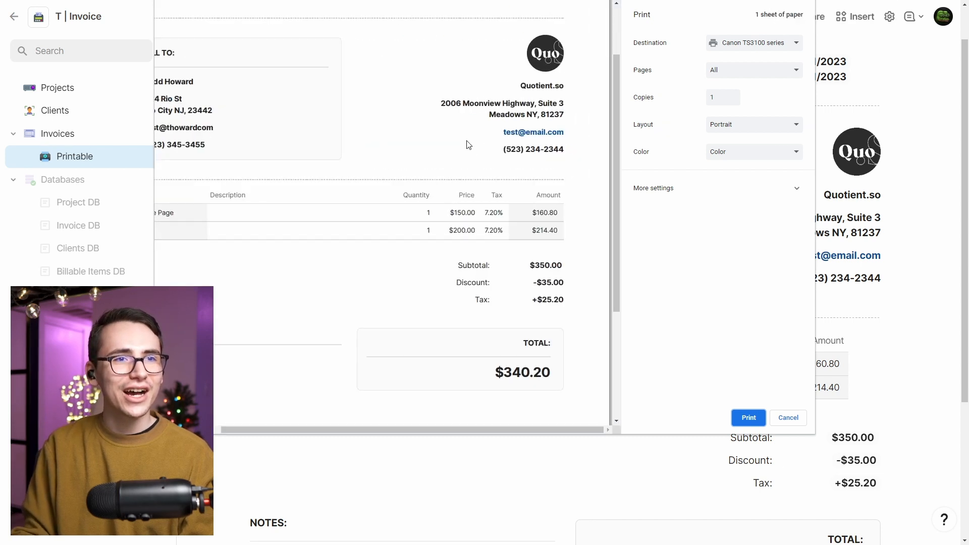
{"action": "scroll", "coordinate": [518, 376], "scroll_direction": "up", "scroll_amount": 2}
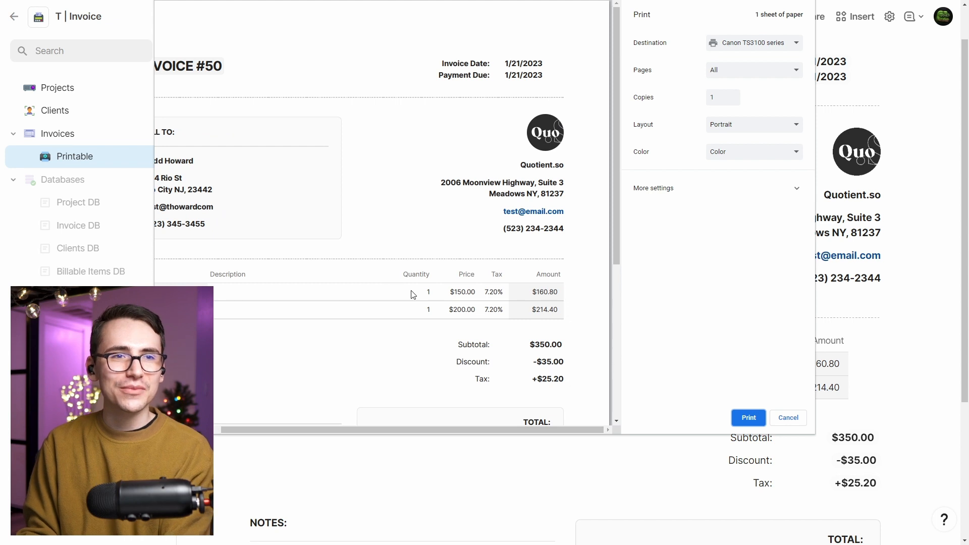
{"action": "scroll", "coordinate": [442, 300], "scroll_direction": "left", "scroll_amount": 3}
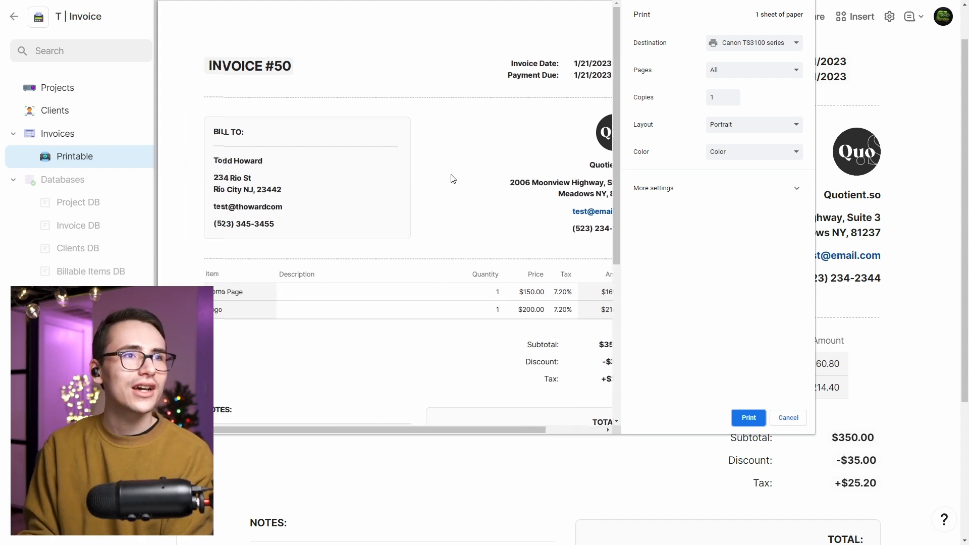
{"action": "scroll", "coordinate": [480, 177], "scroll_direction": "down", "scroll_amount": 2}
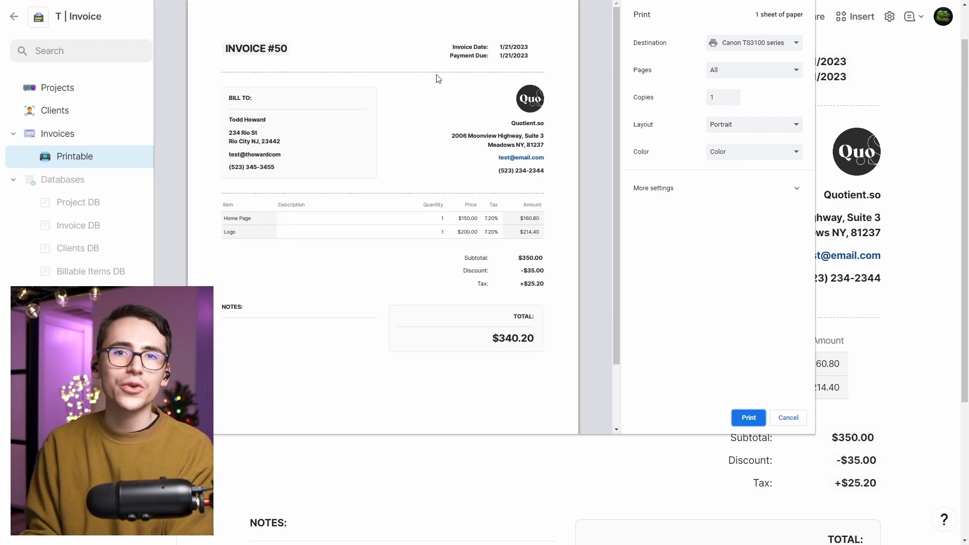
{"action": "scroll", "coordinate": [563, 207], "scroll_direction": "down", "scroll_amount": 2}
{"action": "scroll", "coordinate": [567, 229], "scroll_direction": "up", "scroll_amount": 2}
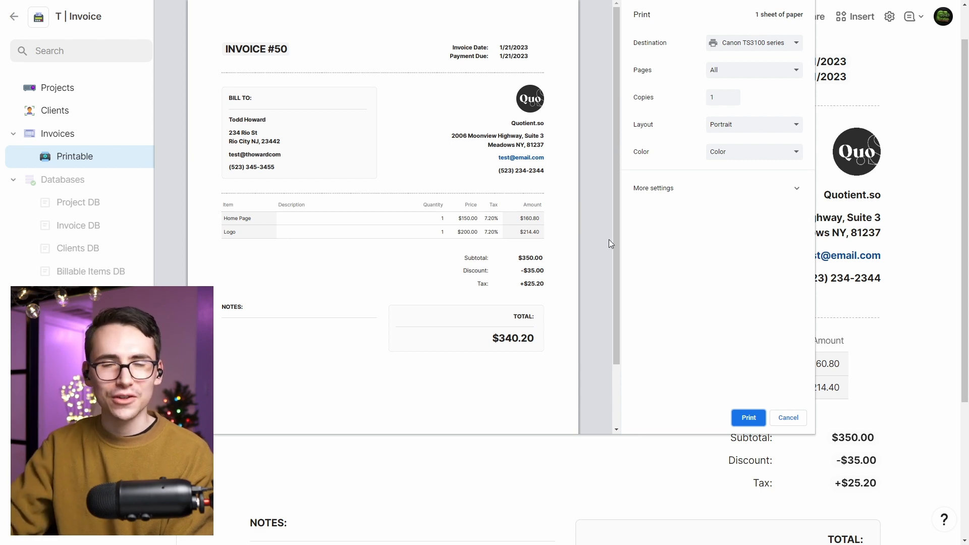
{"action": "left_click", "coordinate": [799, 420]}
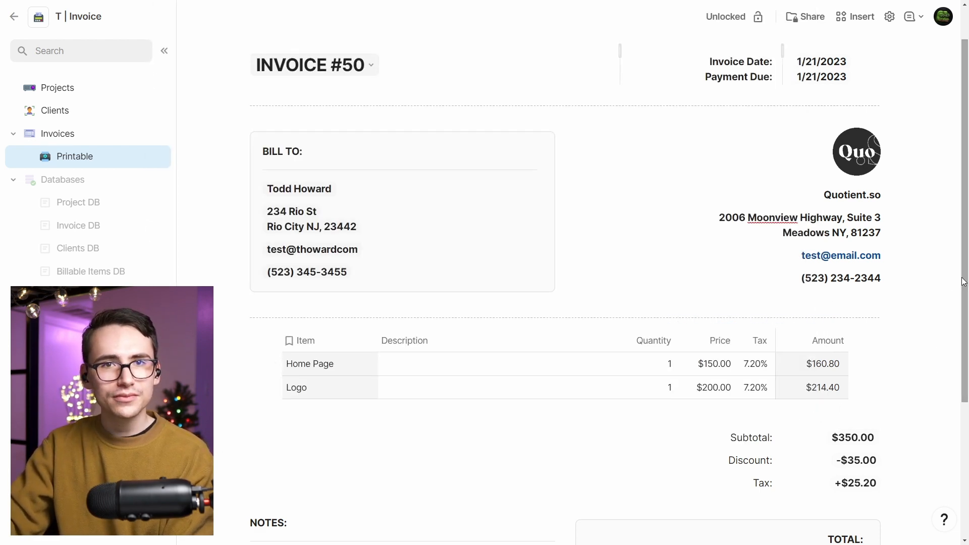
{"action": "scroll", "coordinate": [957, 288], "scroll_direction": "up", "scroll_amount": 1}
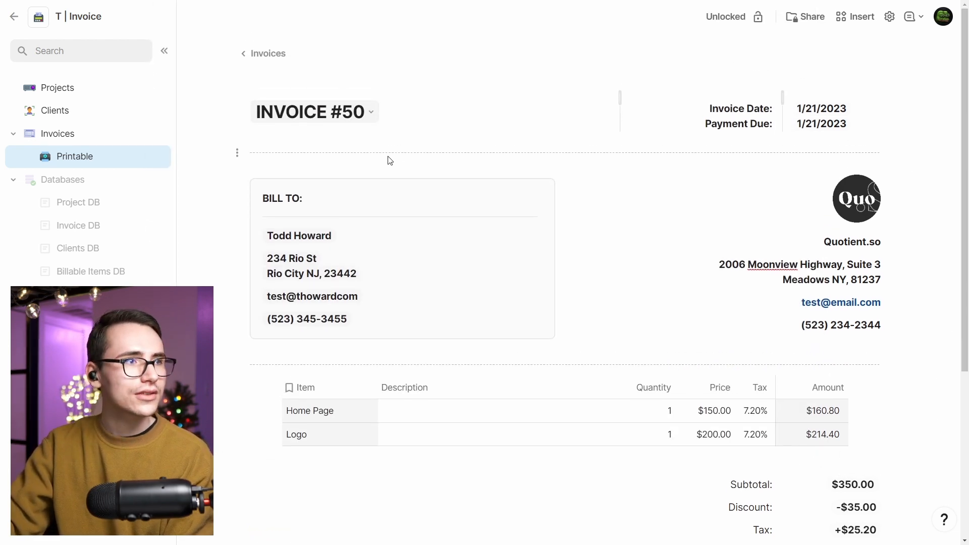
Step: Open the Web Design project due January 27, 2023, and add another invoice to it
{"action": "left_click", "coordinate": [65, 87]}
{"action": "left_click", "coordinate": [785, 323]}
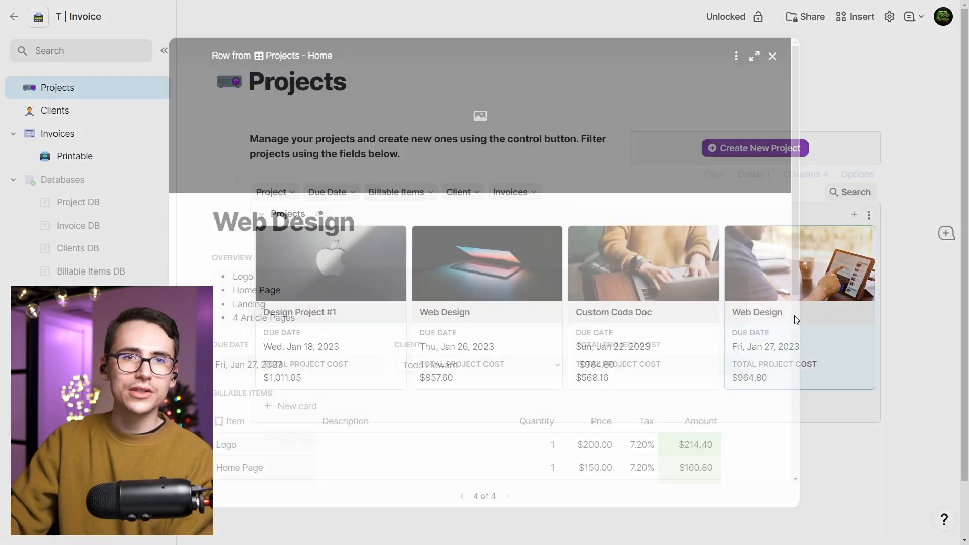
{"action": "scroll", "coordinate": [792, 180], "scroll_direction": "down", "scroll_amount": 3}
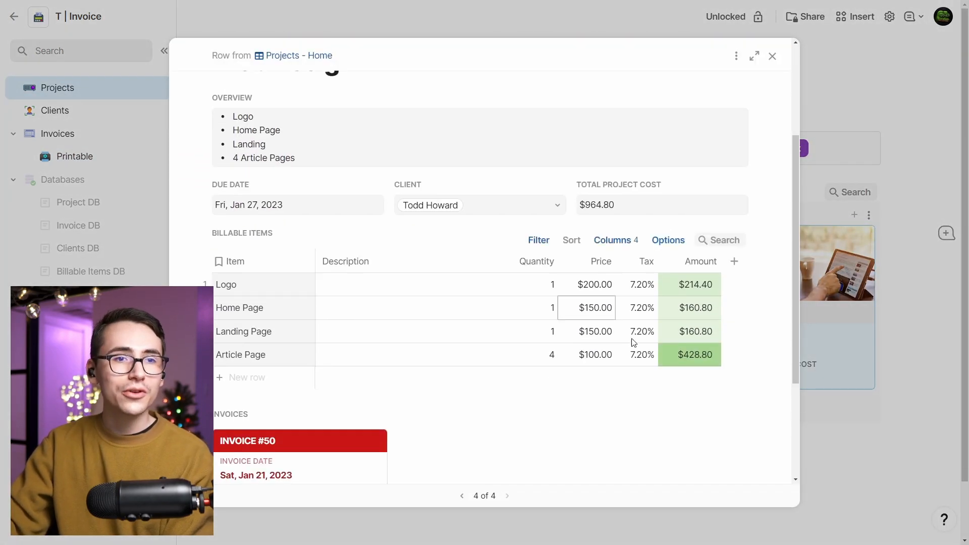
{"action": "scroll", "coordinate": [791, 251], "scroll_direction": "down", "scroll_amount": 3}
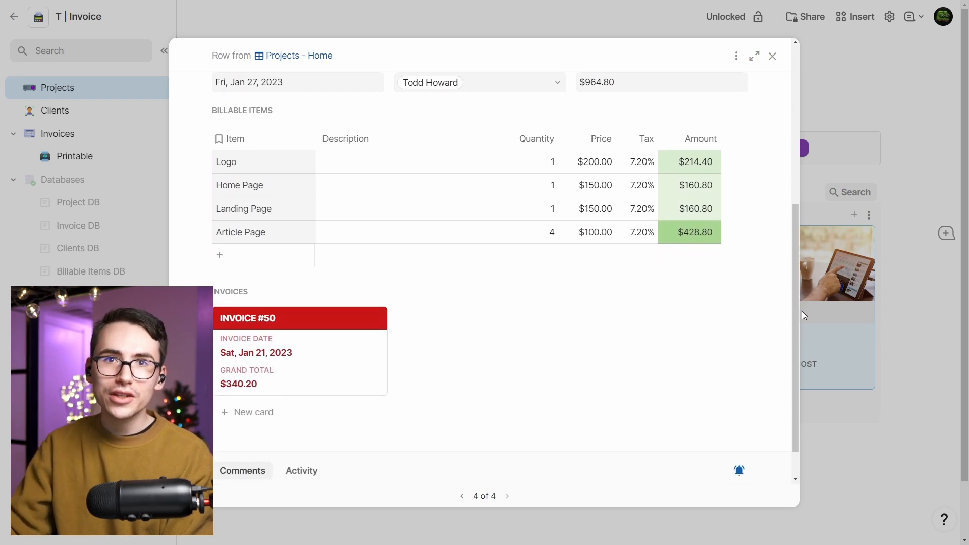
{"action": "left_click", "coordinate": [277, 408]}
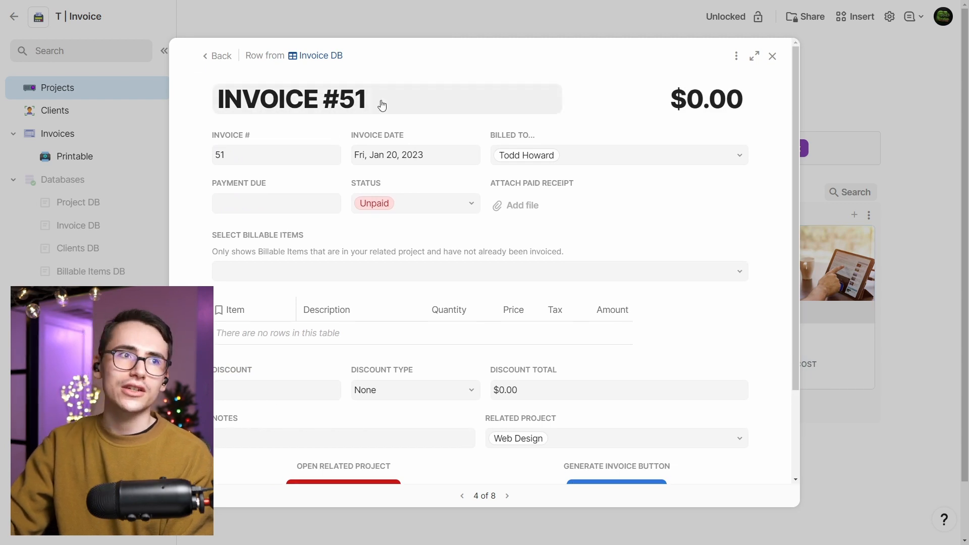
Step: Set the new invoice's payment due date to January 28, 2023
{"action": "scroll", "coordinate": [797, 111], "scroll_direction": "down", "scroll_amount": 1}
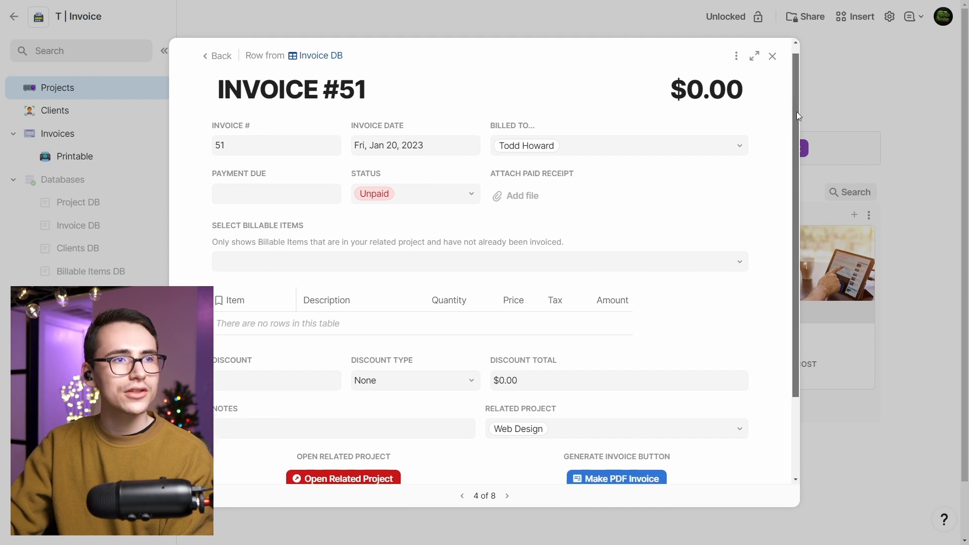
{"action": "left_click", "coordinate": [298, 174]}
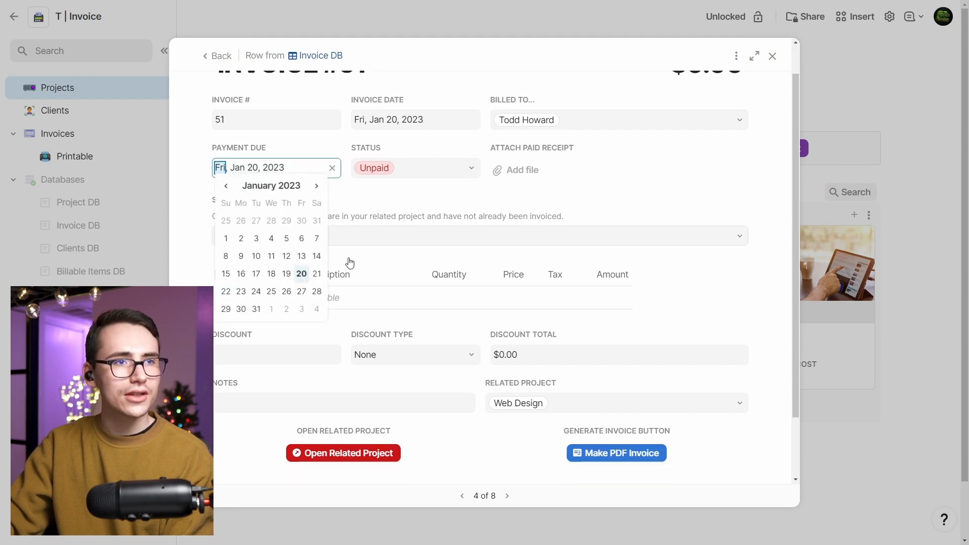
{"action": "left_click", "coordinate": [317, 292]}
{"action": "scroll", "coordinate": [798, 135], "scroll_direction": "down", "scroll_amount": 2}
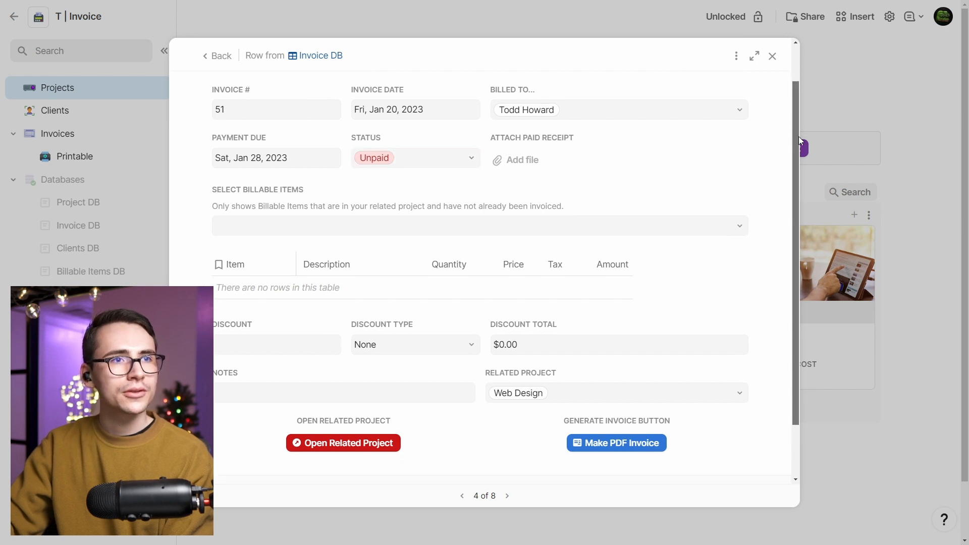
Step: Add Landing Page and Article Page as the billable items of Invoice #51
{"action": "scroll", "coordinate": [802, 142], "scroll_direction": "down", "scroll_amount": 2}
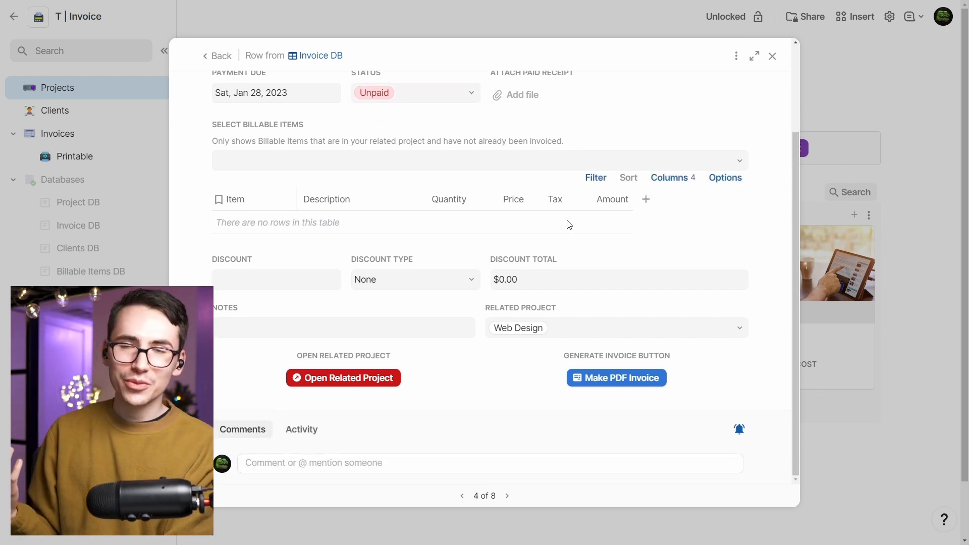
{"action": "left_click", "coordinate": [513, 157]}
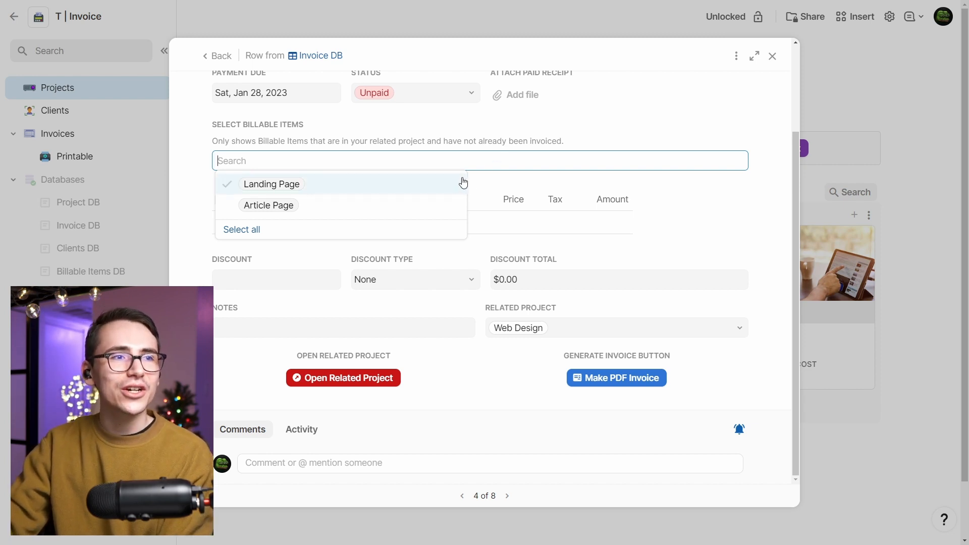
{"action": "left_click", "coordinate": [451, 190]}
{"action": "left_click", "coordinate": [454, 211]}
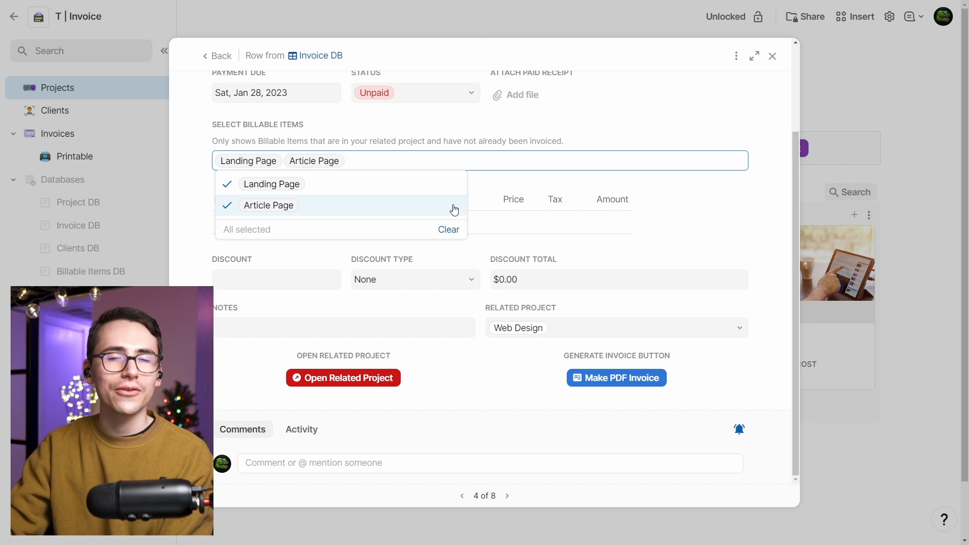
{"action": "left_click", "coordinate": [195, 216]}
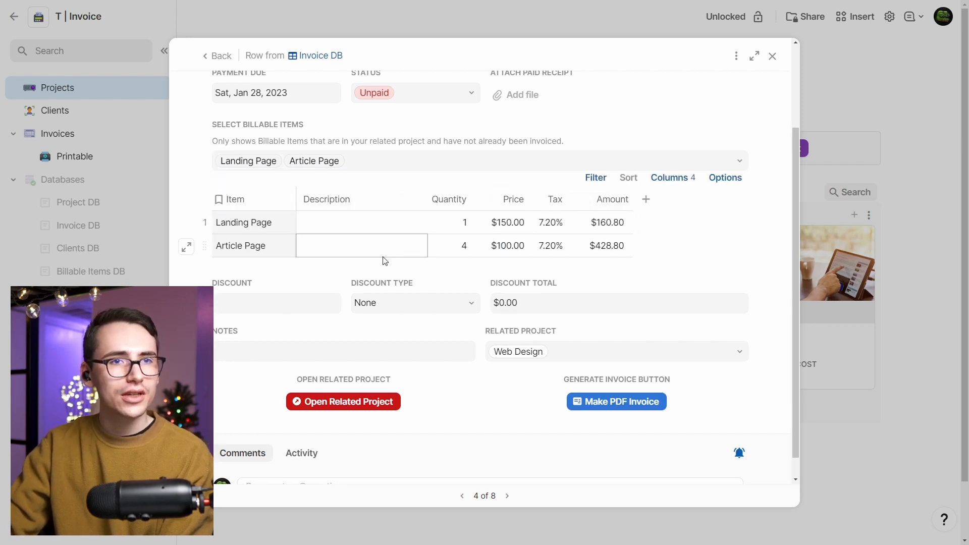
Step: Set the discount of Invoice #51 to 10 with the $ Amount discount type
{"action": "left_click", "coordinate": [296, 301]}
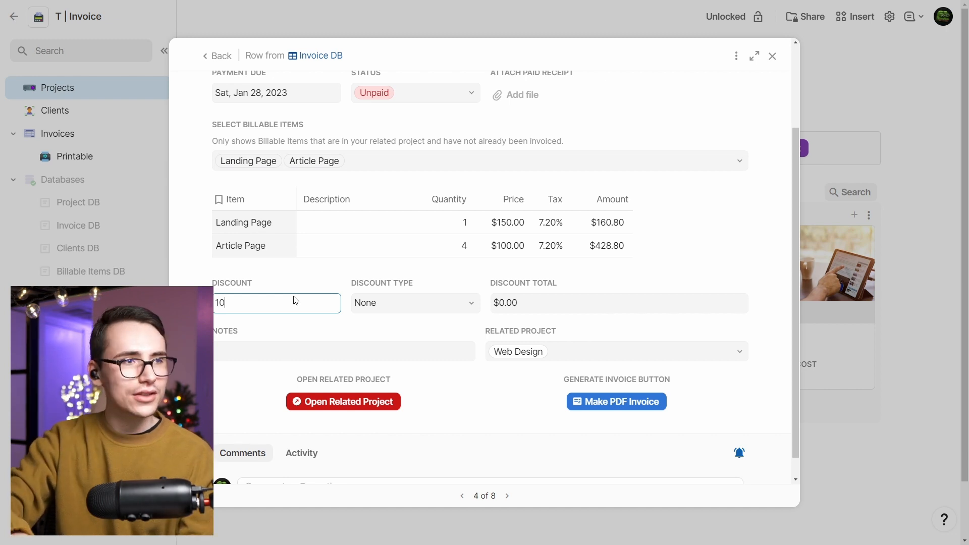
{"action": "left_click", "coordinate": [394, 303]}
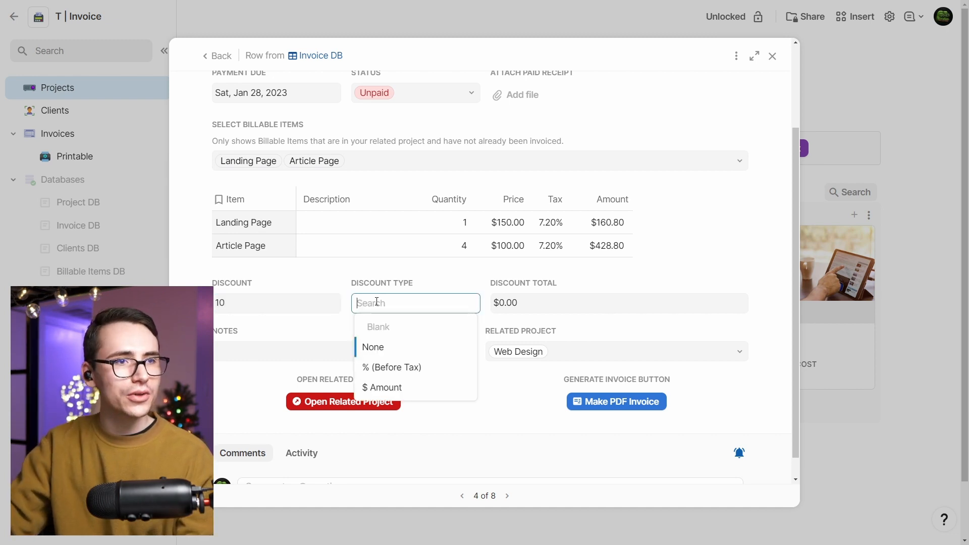
{"action": "left_click", "coordinate": [416, 387]}
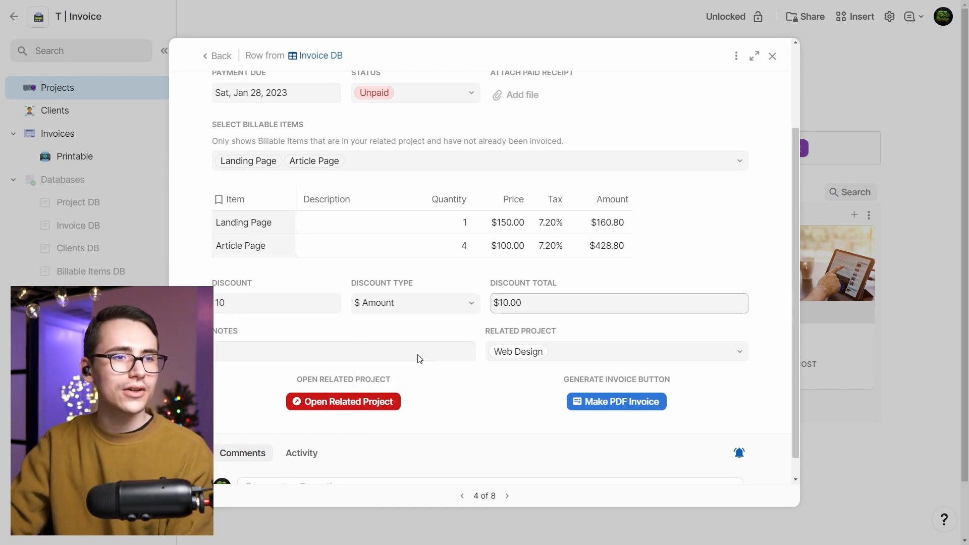
Step: Generate the PDF invoice for Invoice #51, review its print preview, and cancel printing
{"action": "left_click", "coordinate": [616, 403]}
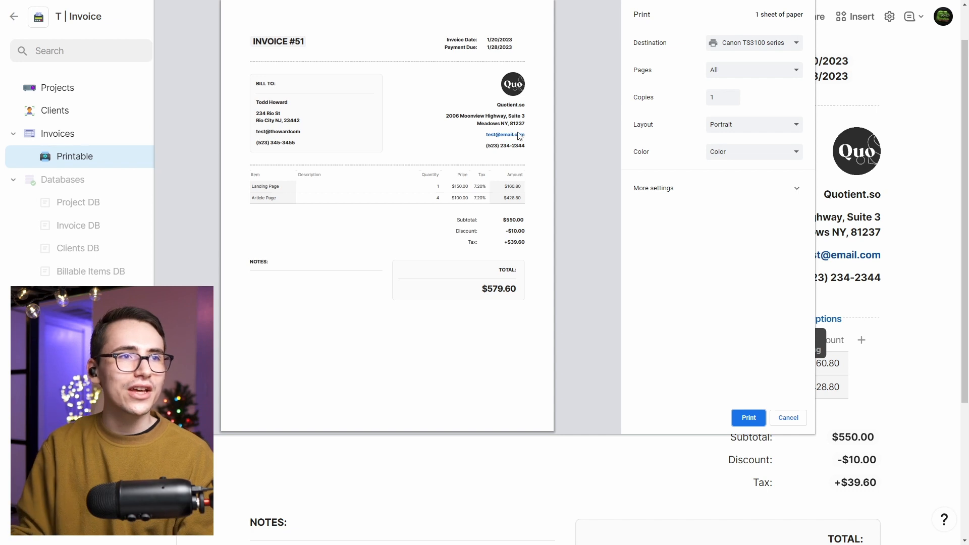
{"action": "scroll", "coordinate": [451, 130], "scroll_direction": "up", "scroll_amount": 1}
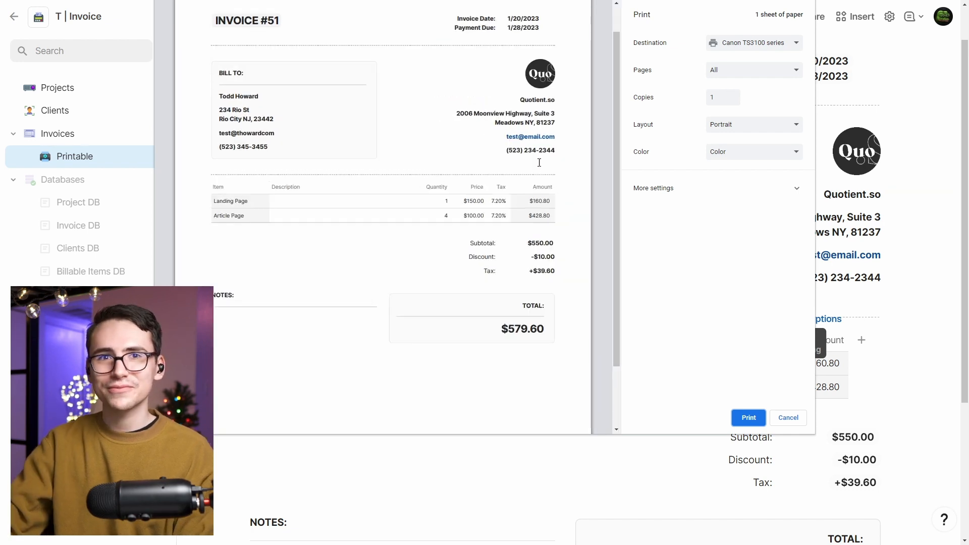
{"action": "left_click", "coordinate": [788, 418]}
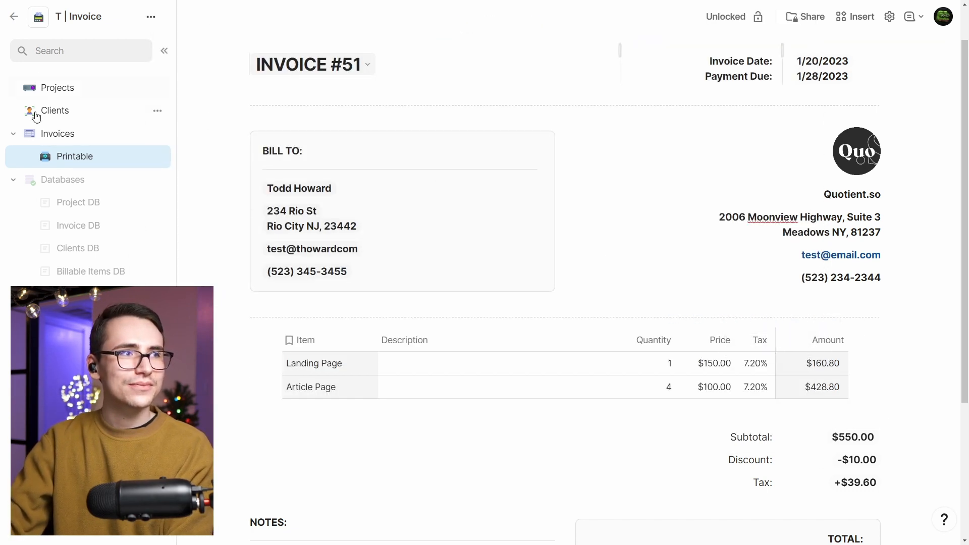
Step: Open the Invoices page and look over the invoice list and the details of Invoice #50
{"action": "left_click", "coordinate": [76, 142]}
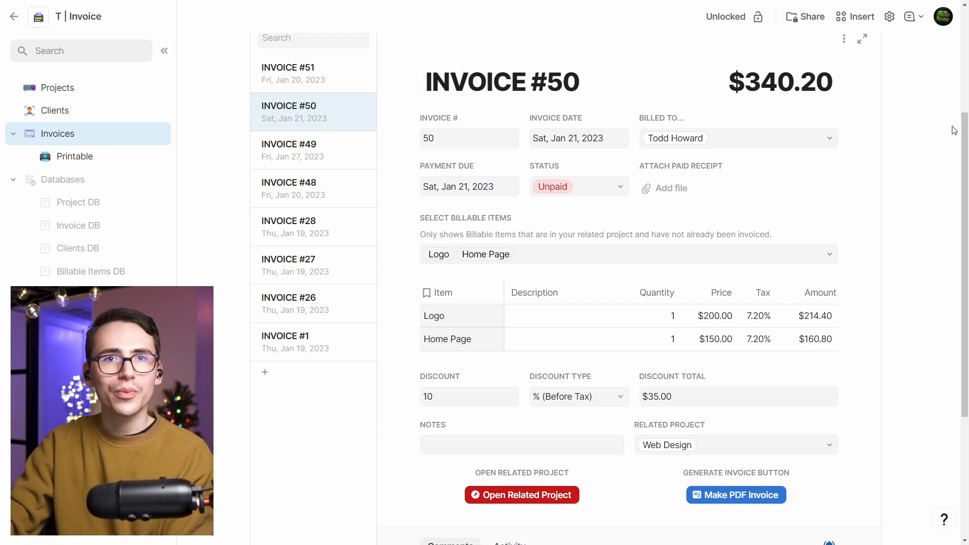
{"action": "scroll", "coordinate": [965, 115], "scroll_direction": "up", "scroll_amount": 2}
{"action": "scroll", "coordinate": [965, 115], "scroll_direction": "up", "scroll_amount": 2}
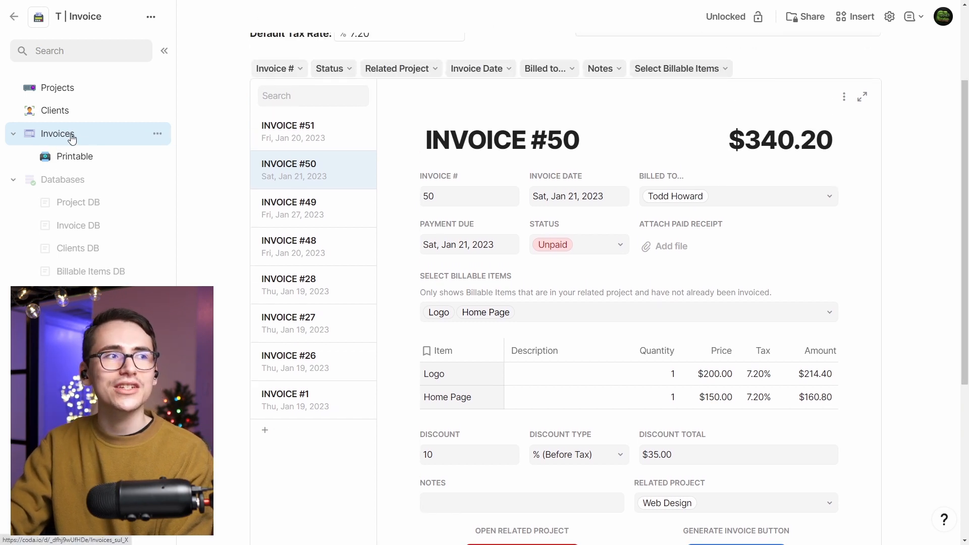
Step: Open Invoice #50 from the Web Design project due January 27, 2023, and set its status to Paid
{"action": "left_click", "coordinate": [82, 91]}
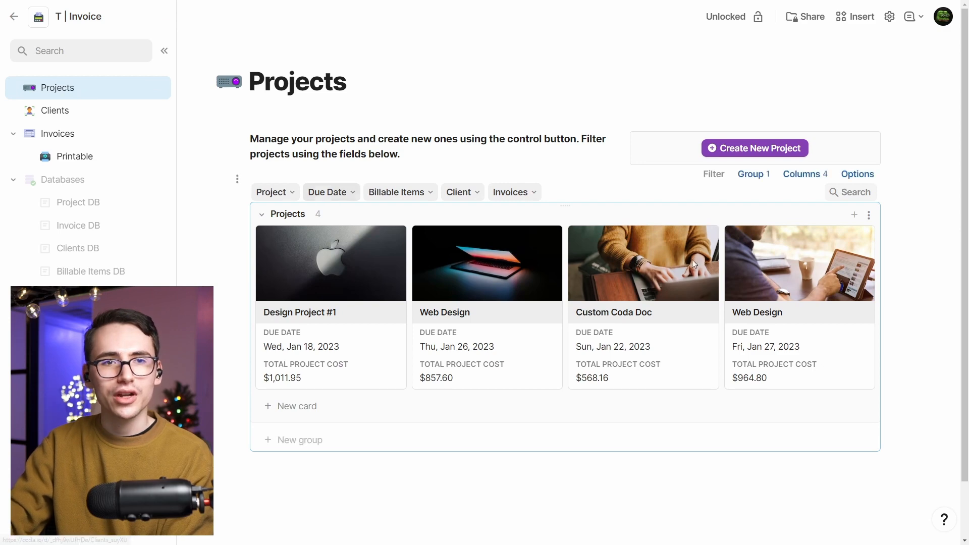
{"action": "left_click", "coordinate": [793, 266]}
{"action": "left_click_drag", "start_coordinate": [796, 174], "coordinate": [810, 321]}
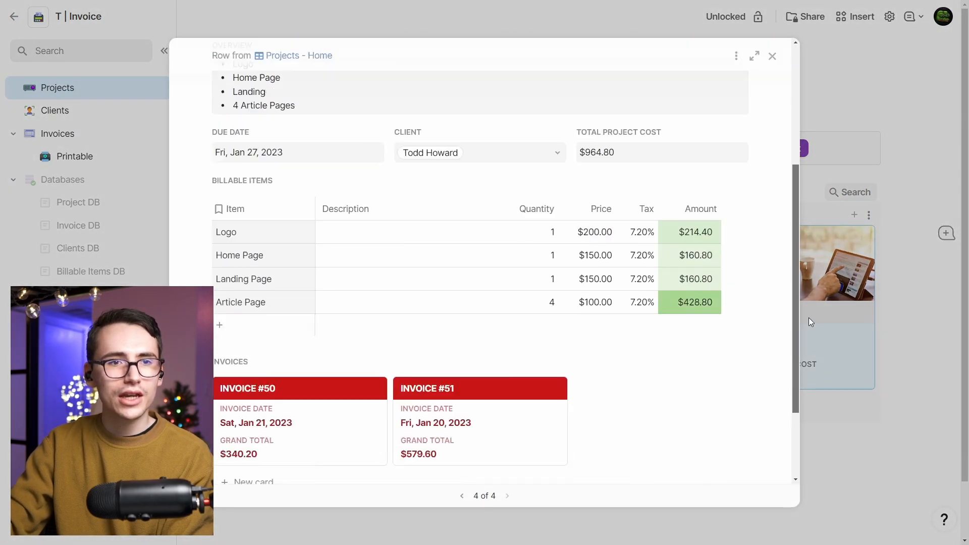
{"action": "scroll", "coordinate": [502, 284], "scroll_direction": "down", "scroll_amount": 3}
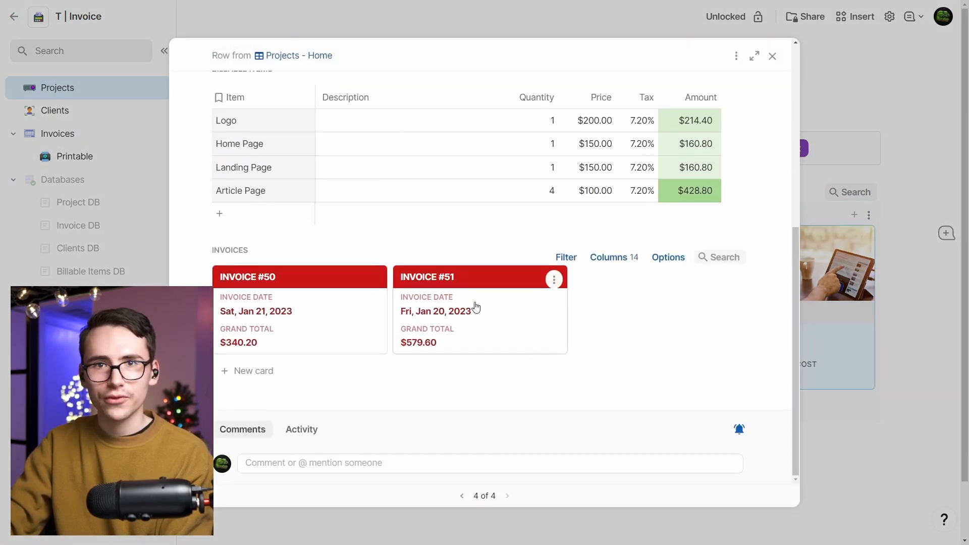
{"action": "left_click", "coordinate": [326, 321]}
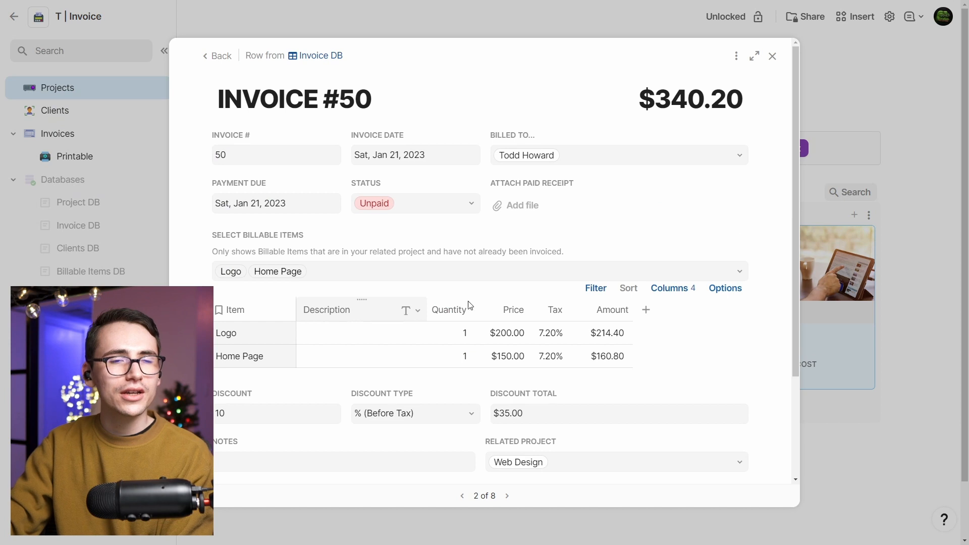
{"action": "left_click", "coordinate": [386, 204]}
{"action": "left_click", "coordinate": [418, 268]}
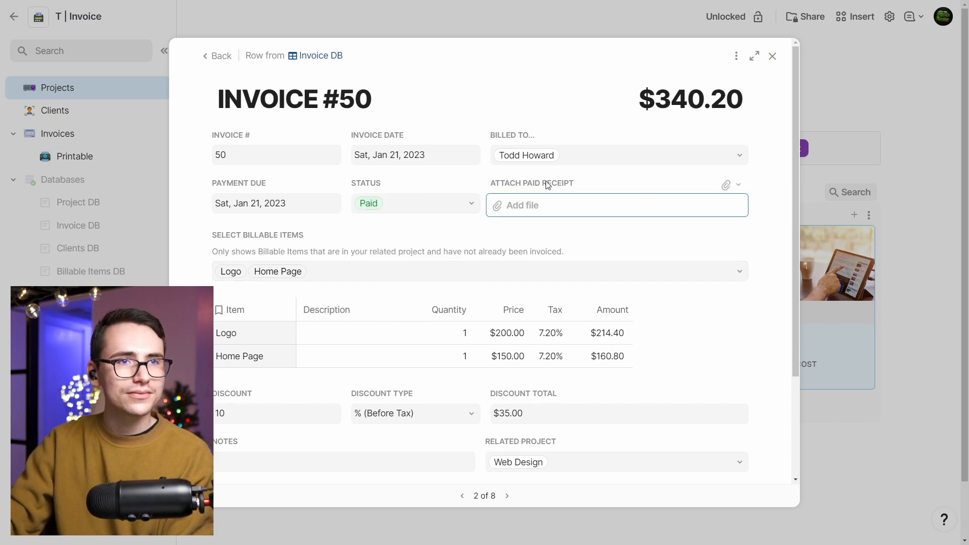
Step: Return to the Web Design project, check its invoice cards and the details of Invoice #50, and close the project
{"action": "left_click", "coordinate": [218, 56]}
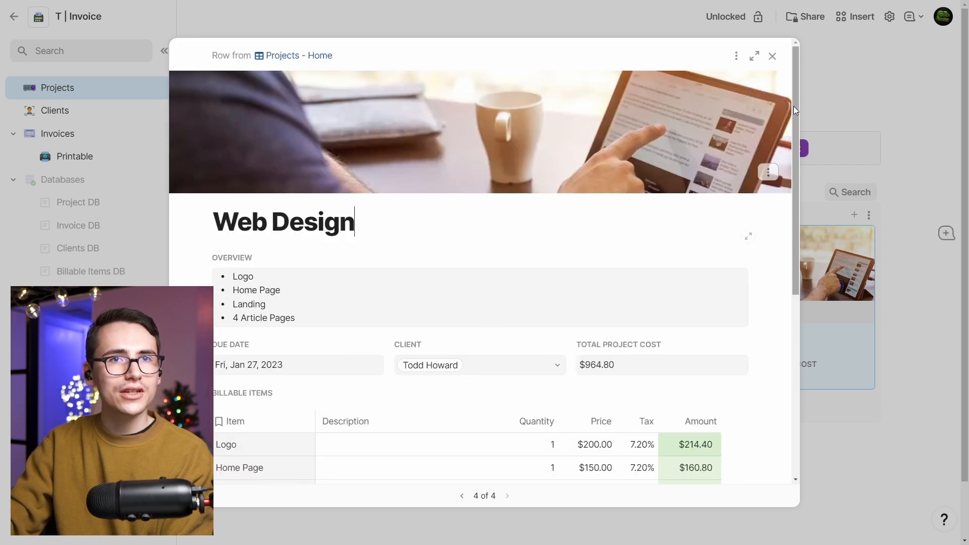
{"action": "left_click_drag", "start_coordinate": [794, 110], "coordinate": [790, 281]}
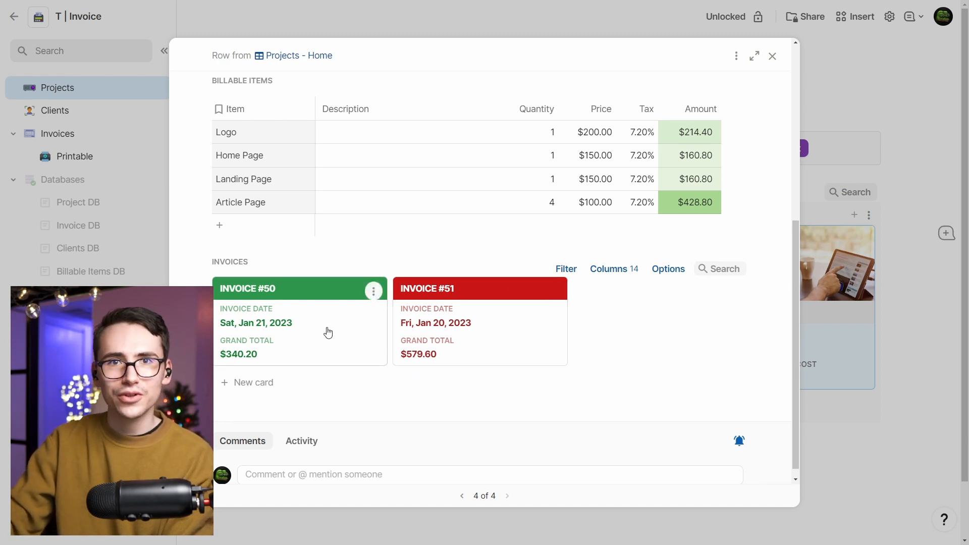
{"action": "scroll", "coordinate": [803, 277], "scroll_direction": "down", "scroll_amount": 1}
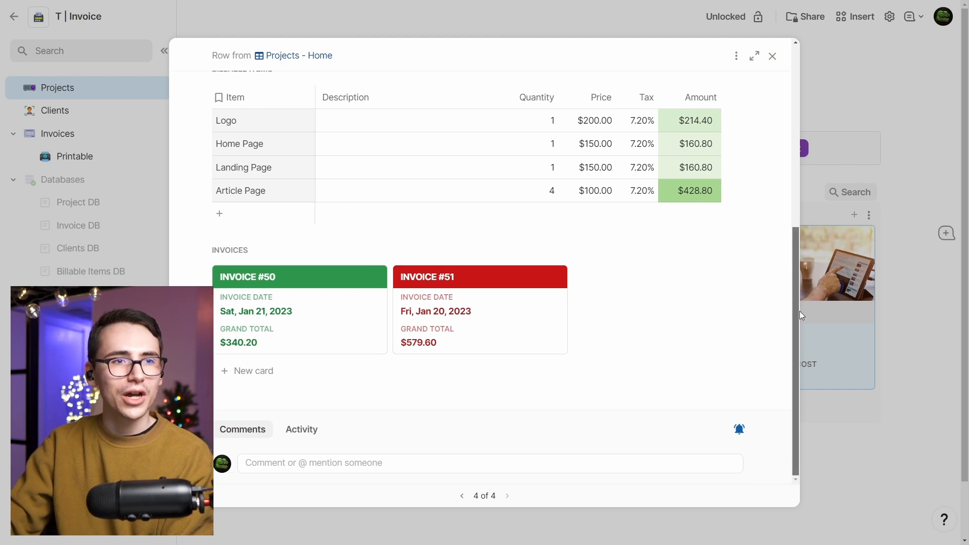
{"action": "left_click", "coordinate": [323, 309]}
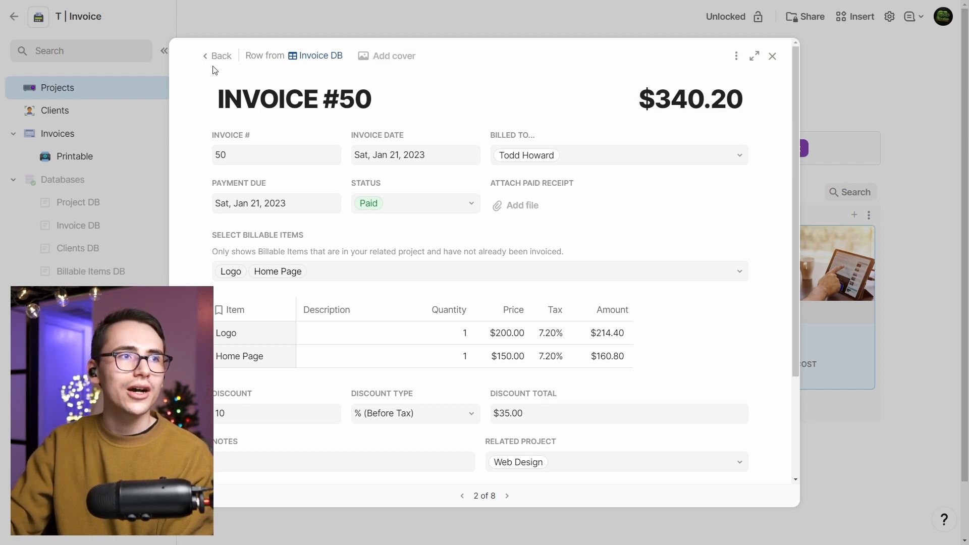
{"action": "left_click", "coordinate": [222, 56]}
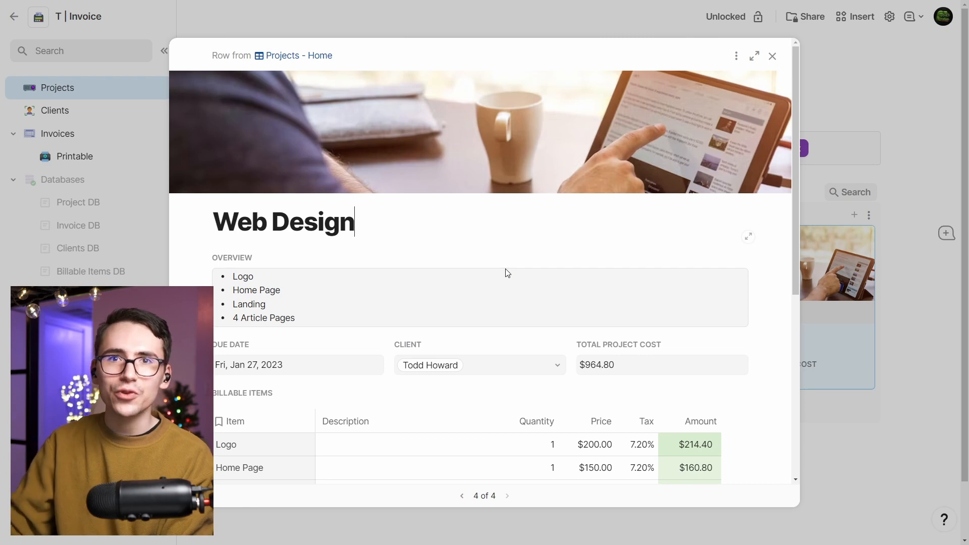
{"action": "left_click_drag", "start_coordinate": [797, 137], "coordinate": [814, 308]}
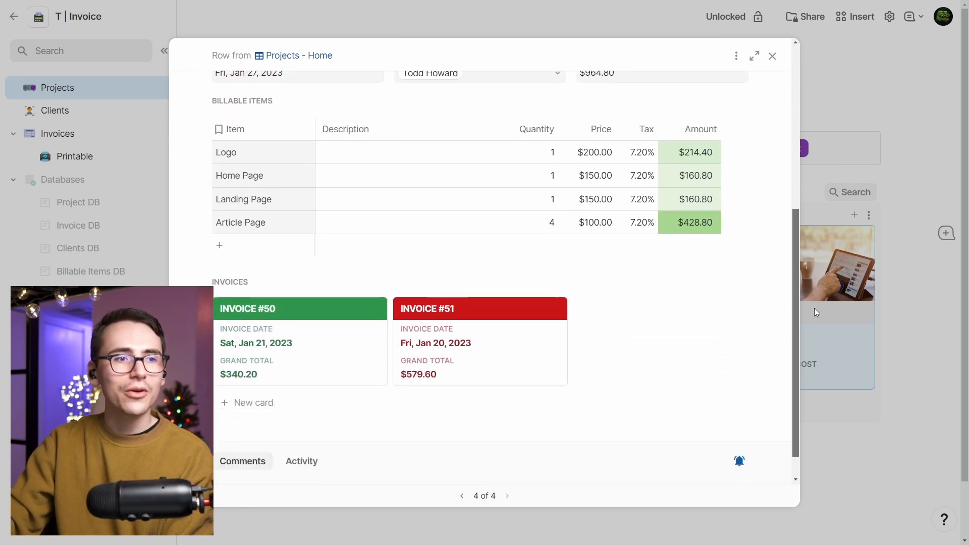
{"action": "left_click", "coordinate": [852, 292]}
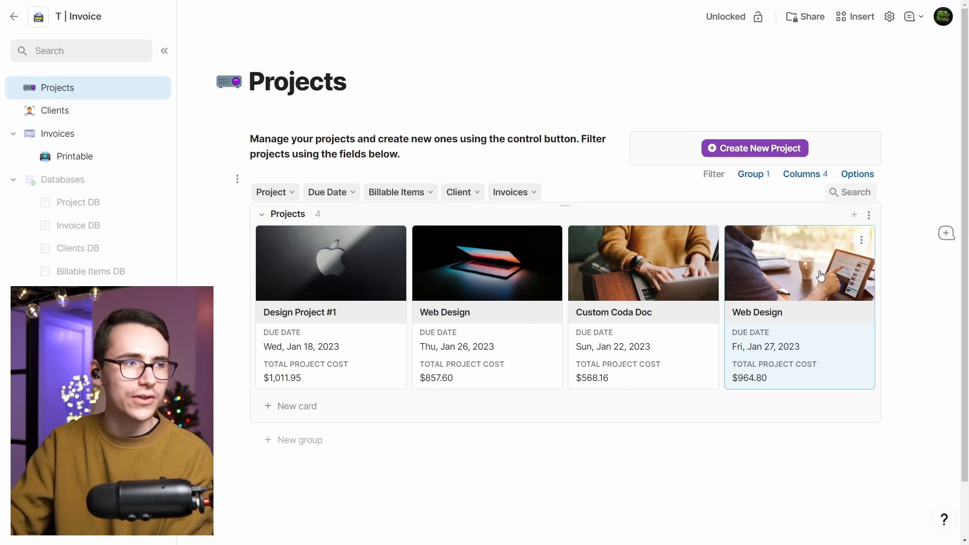
Step: Look through the Project DB, Invoice DB, Clients DB and Billable Items DB pages
{"action": "left_click", "coordinate": [118, 205]}
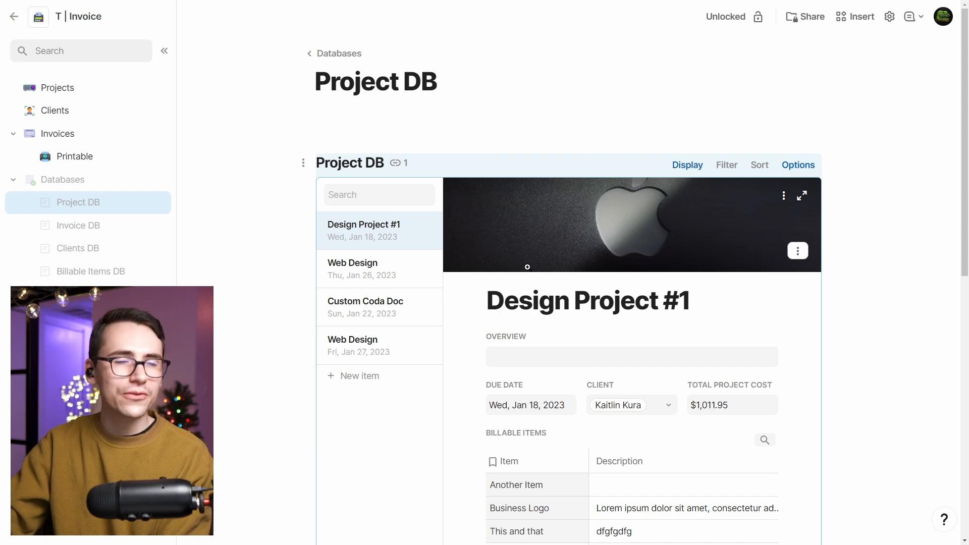
{"action": "left_click", "coordinate": [121, 228]}
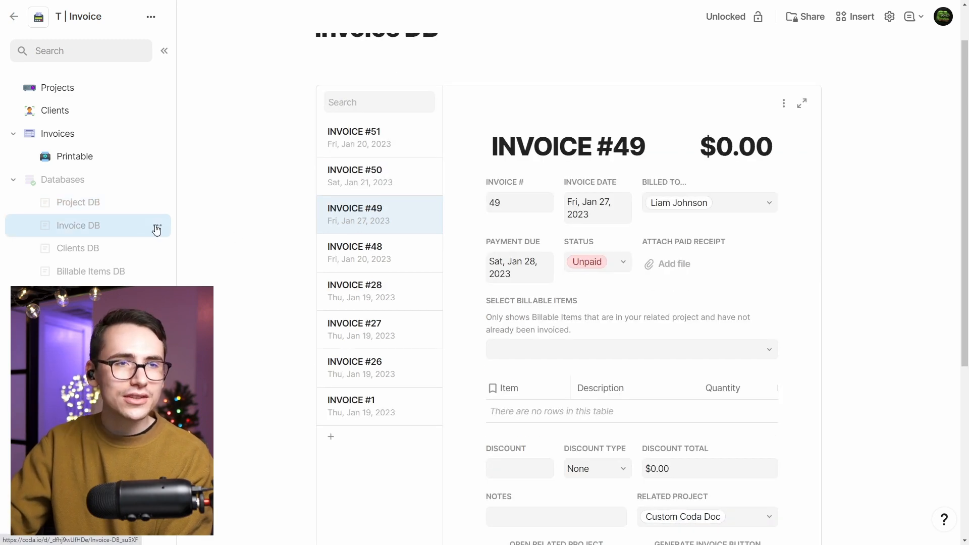
{"action": "left_click", "coordinate": [96, 256]}
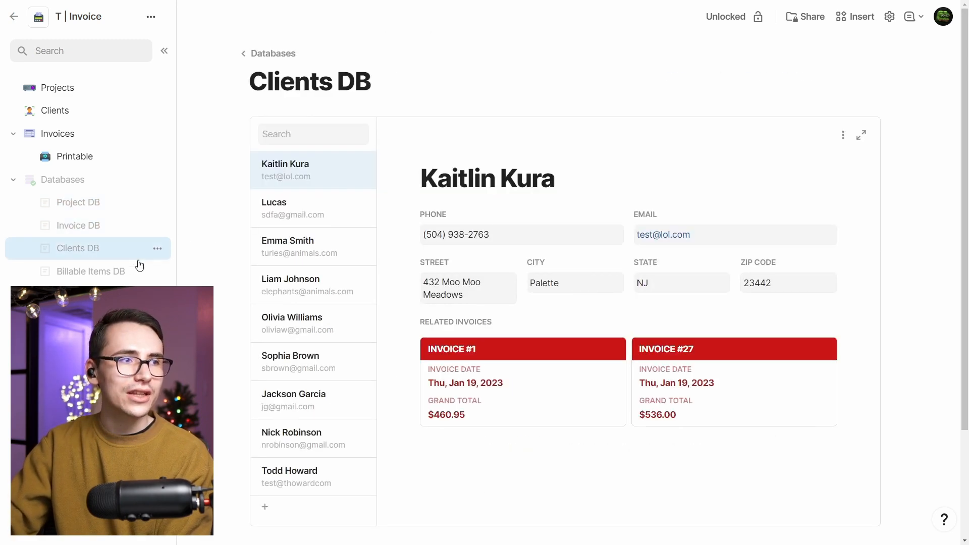
{"action": "left_click", "coordinate": [165, 279]}
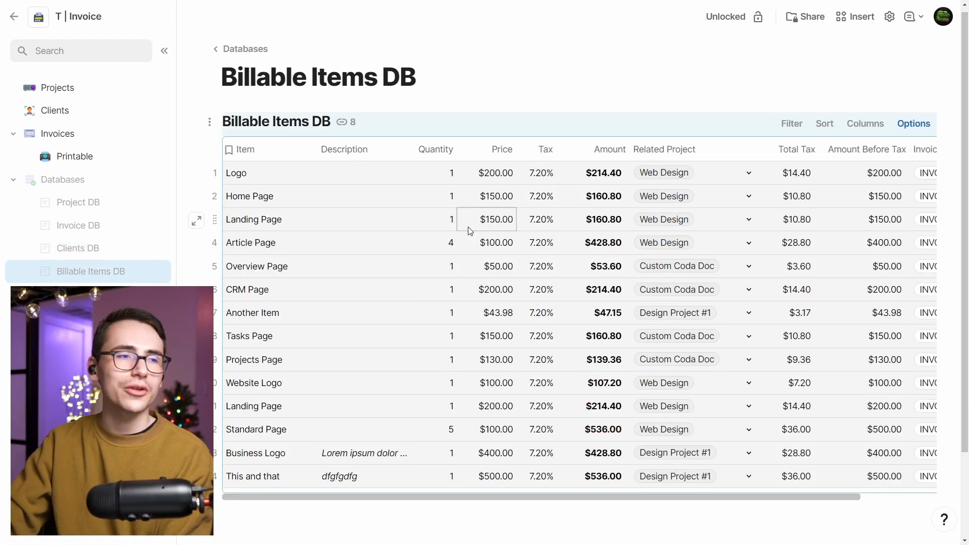
Step: Set the content alignment of the Project DB page to Wide
{"action": "left_click", "coordinate": [96, 203]}
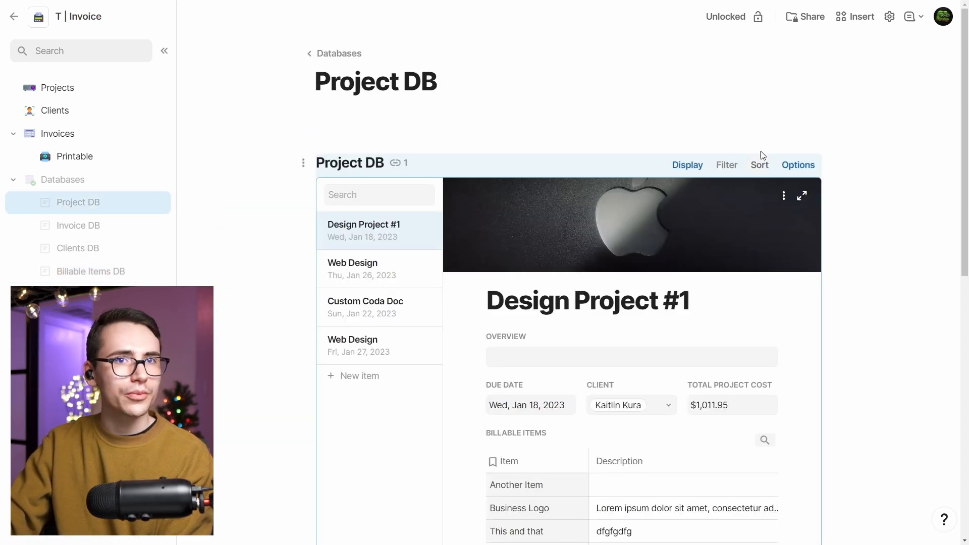
{"action": "left_click", "coordinate": [889, 16]}
{"action": "left_click", "coordinate": [859, 328]}
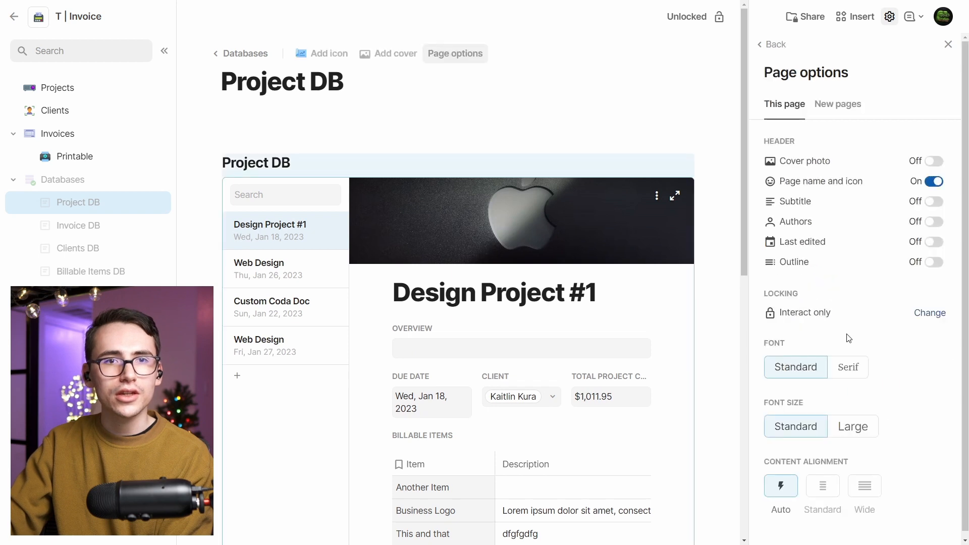
{"action": "left_click", "coordinate": [865, 487]}
{"action": "left_click", "coordinate": [949, 45]}
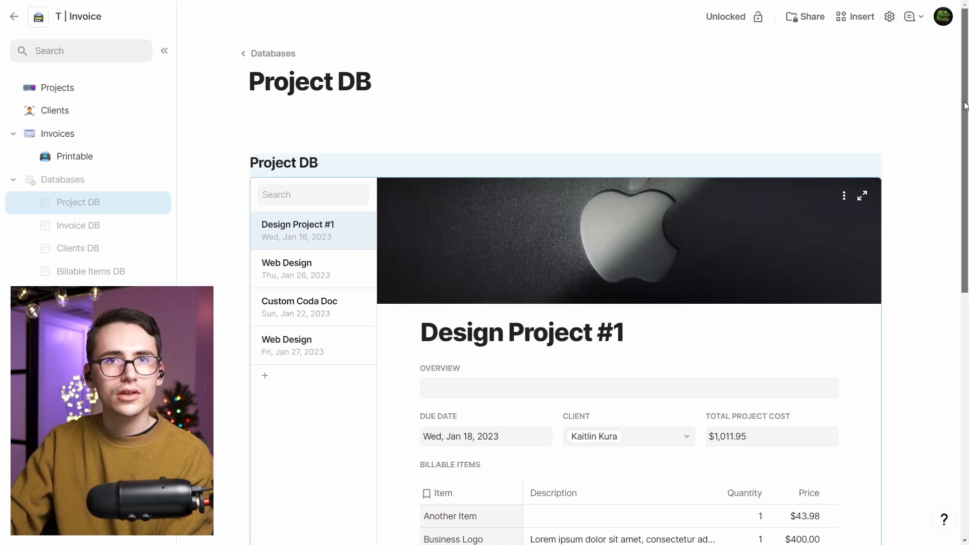
Step: Open the layout editor for the Design Project #1 detail view, examine its visible columns, and exit the editor
{"action": "left_click_drag", "start_coordinate": [965, 102], "coordinate": [950, 220]}
{"action": "scroll", "coordinate": [957, 207], "scroll_direction": "up", "scroll_amount": 3}
{"action": "left_click", "coordinate": [842, 134]}
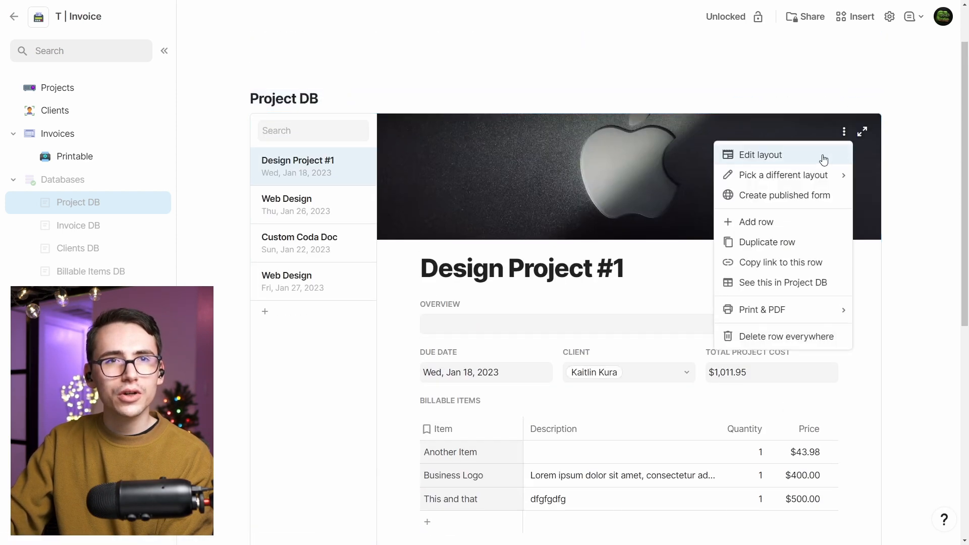
{"action": "left_click", "coordinate": [822, 156]}
{"action": "left_click", "coordinate": [773, 341]}
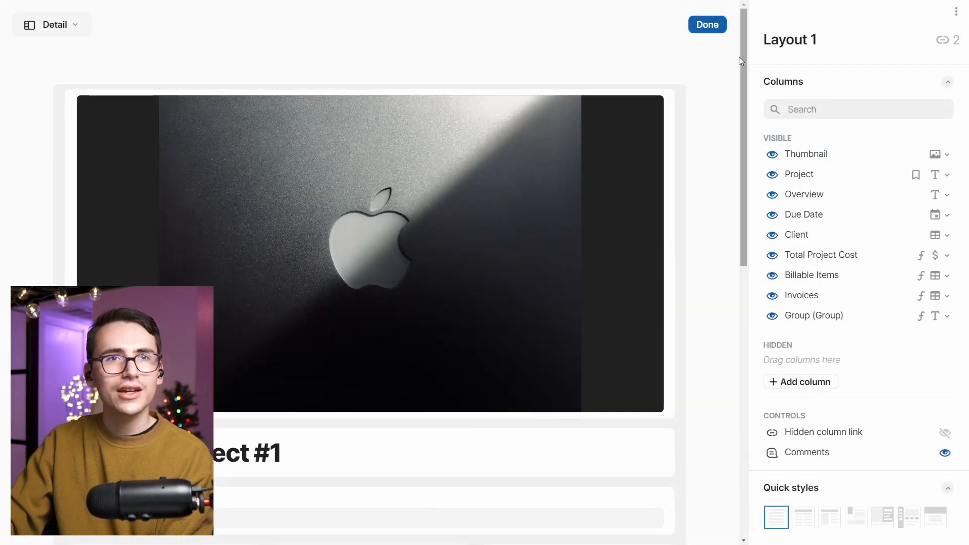
{"action": "left_click", "coordinate": [708, 24]}
Step: Revisit the Projects page, then examine the fields, billable items and invoices of Design Project #1 in Project DB
{"action": "left_click", "coordinate": [78, 91]}
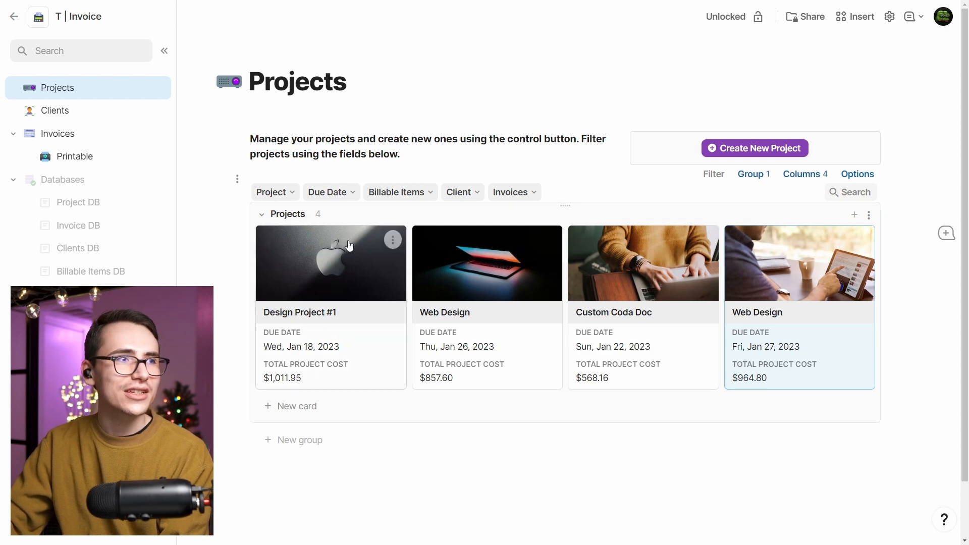
{"action": "left_click", "coordinate": [89, 111]}
{"action": "left_click", "coordinate": [152, 205]}
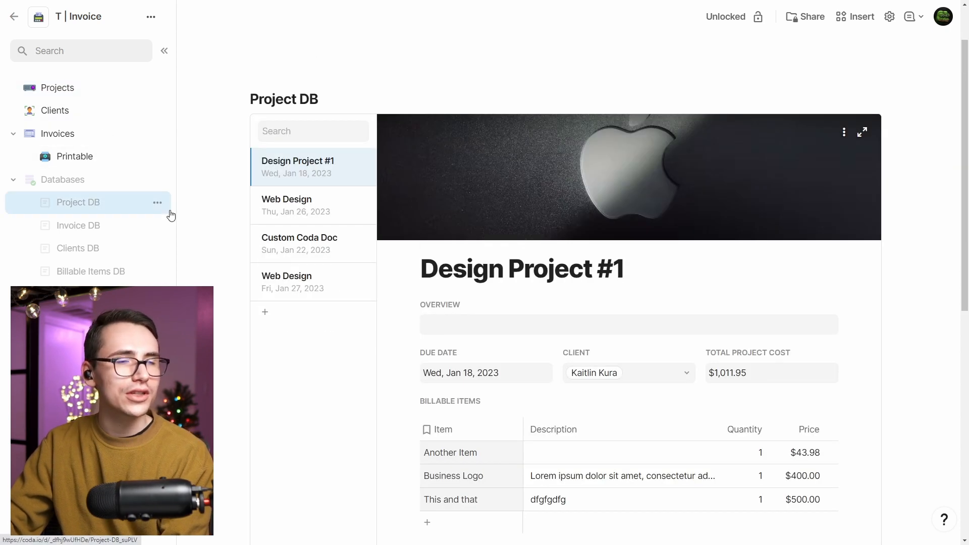
{"action": "scroll", "coordinate": [750, 445], "scroll_direction": "down", "scroll_amount": 3}
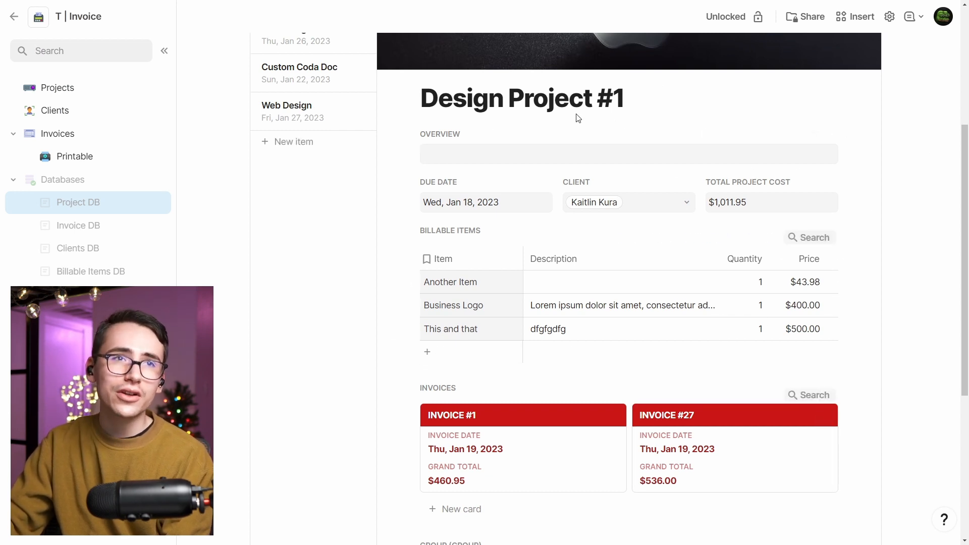
{"action": "scroll", "coordinate": [946, 151], "scroll_direction": "up", "scroll_amount": 2}
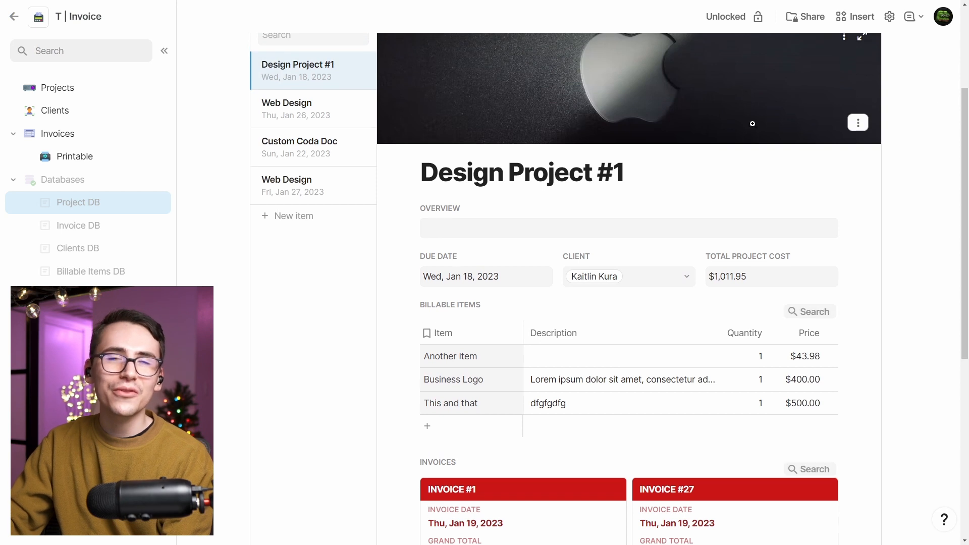
{"action": "scroll", "coordinate": [553, 180], "scroll_direction": "down", "scroll_amount": 2}
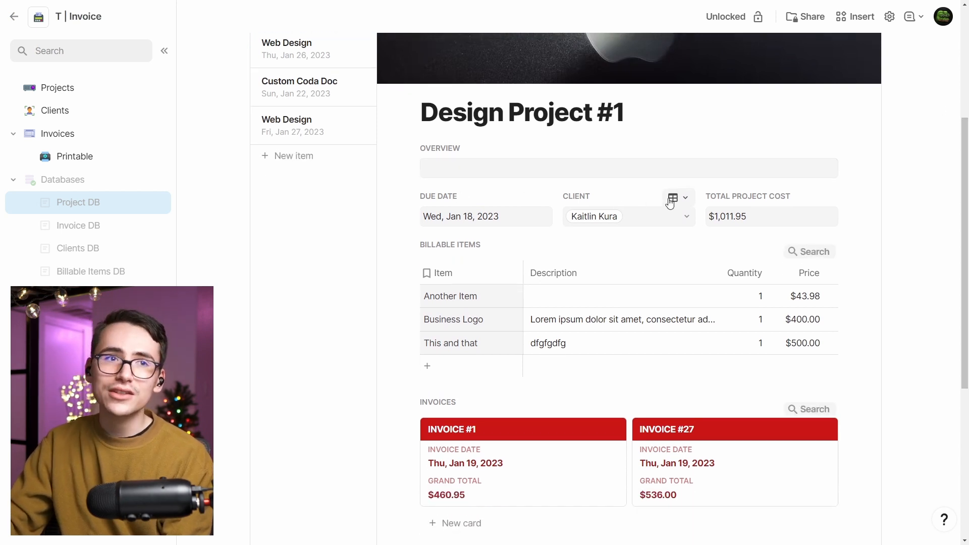
Step: Open the formula of the Total Project Cost column in Project DB to inspect it
{"action": "left_click", "coordinate": [119, 248]}
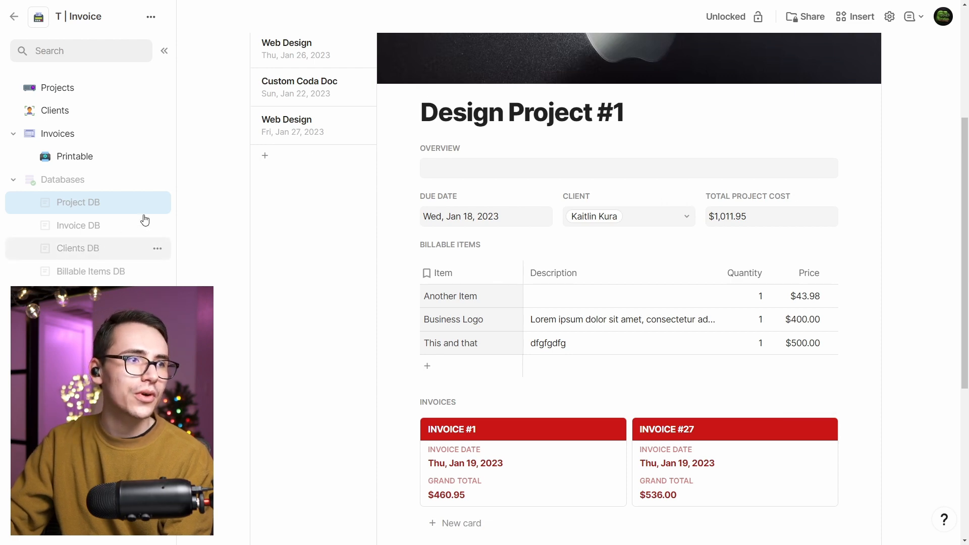
{"action": "left_click", "coordinate": [120, 203]}
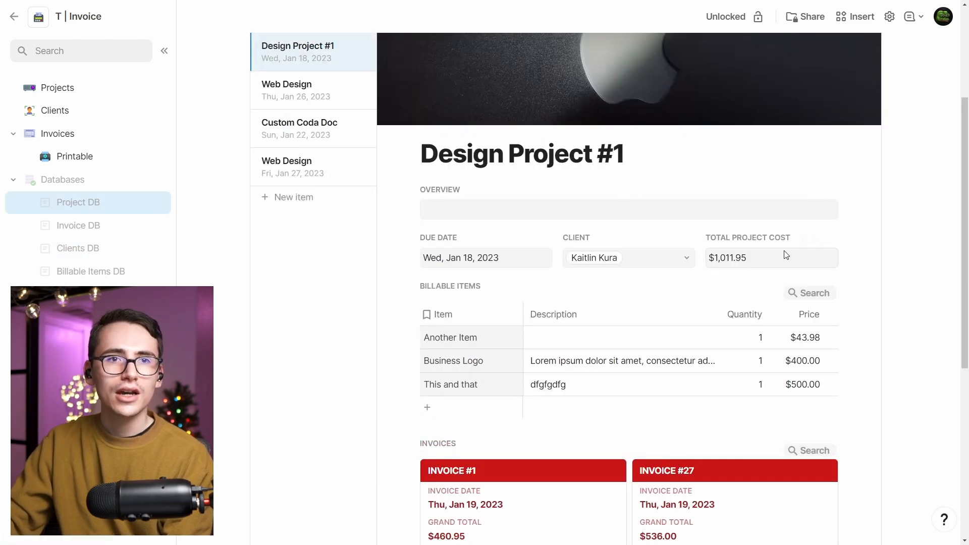
{"action": "left_click", "coordinate": [817, 239]}
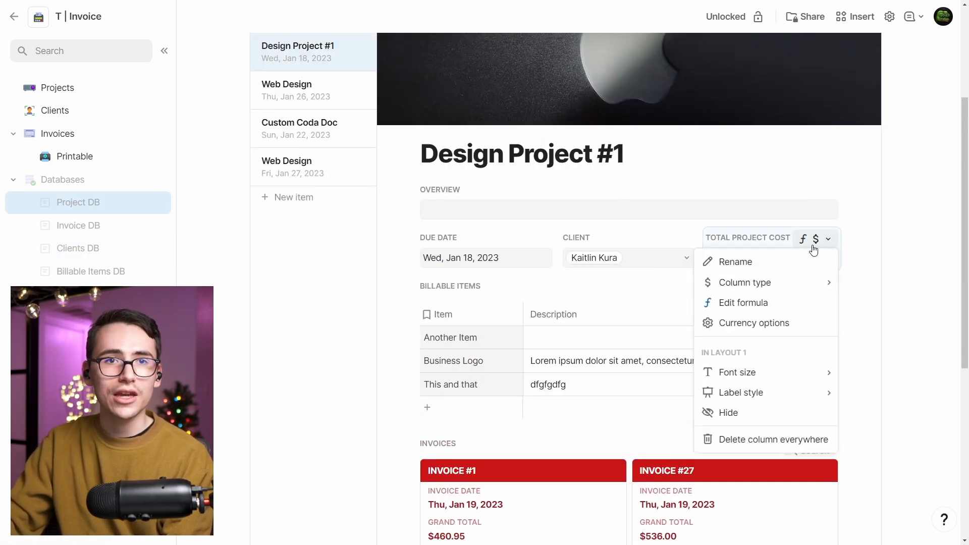
{"action": "left_click", "coordinate": [742, 304]}
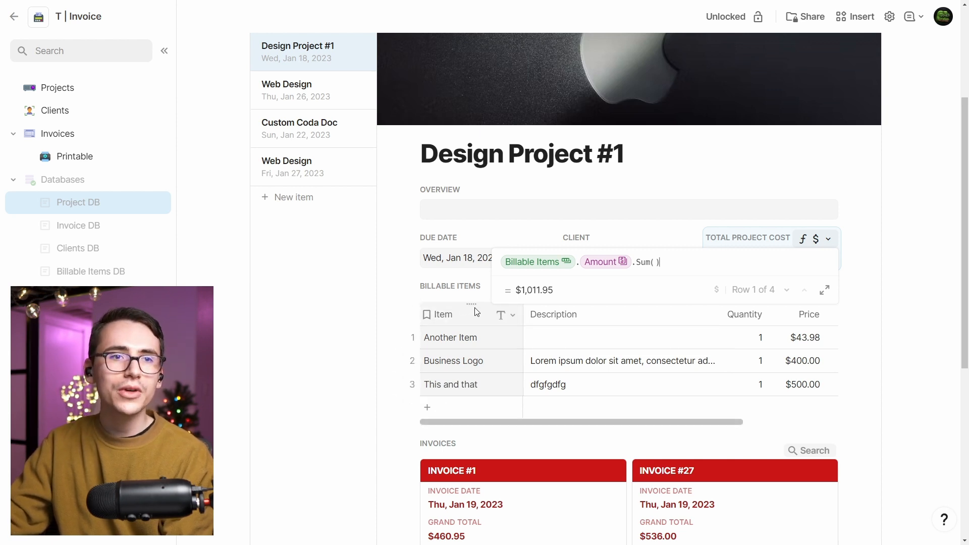
Step: Examine the billable item amounts of Design Project #1 and close the Total Project Cost formula
{"action": "left_click_drag", "start_coordinate": [711, 422], "coordinate": [789, 411]}
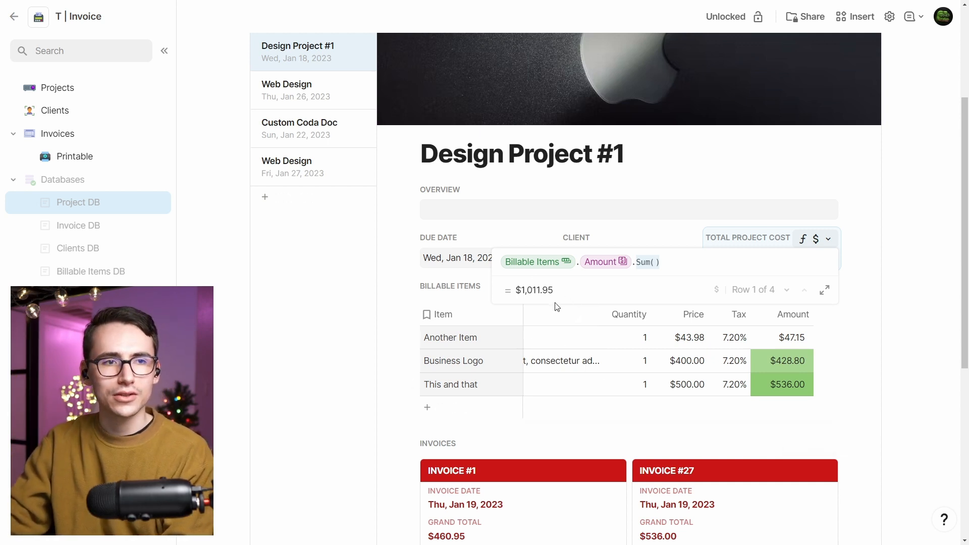
{"action": "left_click", "coordinate": [421, 282]}
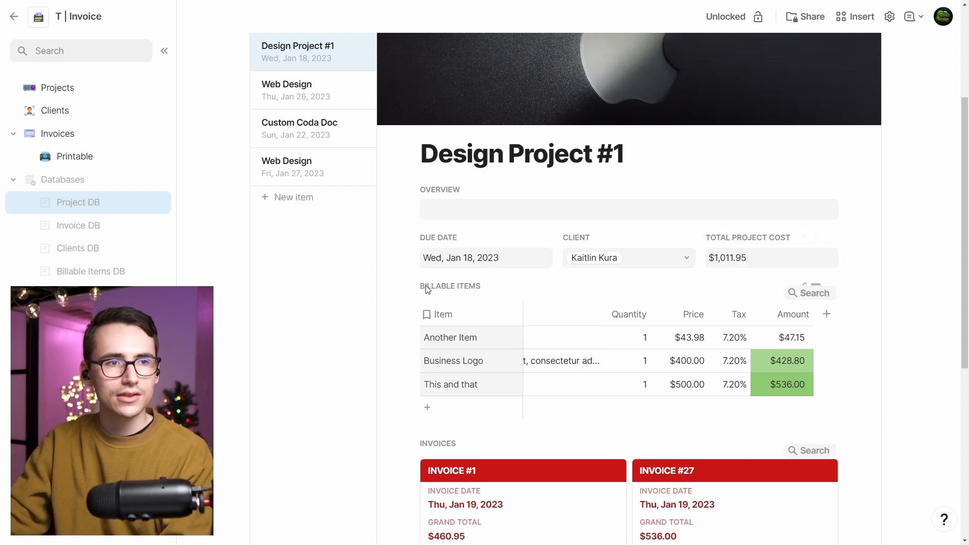
{"action": "left_click_drag", "start_coordinate": [963, 227], "coordinate": [968, 264]}
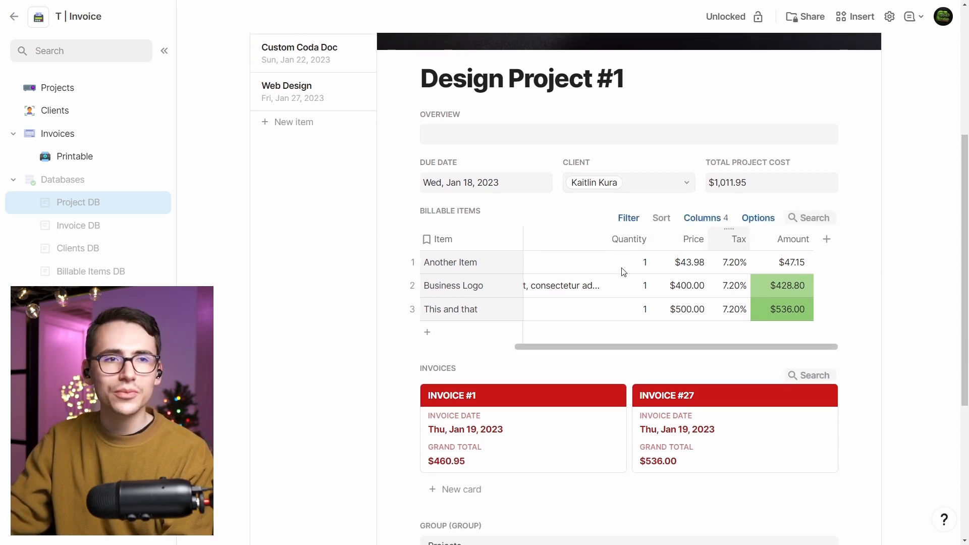
Step: Inspect the Billable Items column's formula in the detail layout editor, exit it, and check the Related Project column in Billable Items DB
{"action": "left_click_drag", "start_coordinate": [966, 183], "coordinate": [966, 122]}
{"action": "left_click", "coordinate": [844, 64]}
{"action": "left_click", "coordinate": [816, 90]}
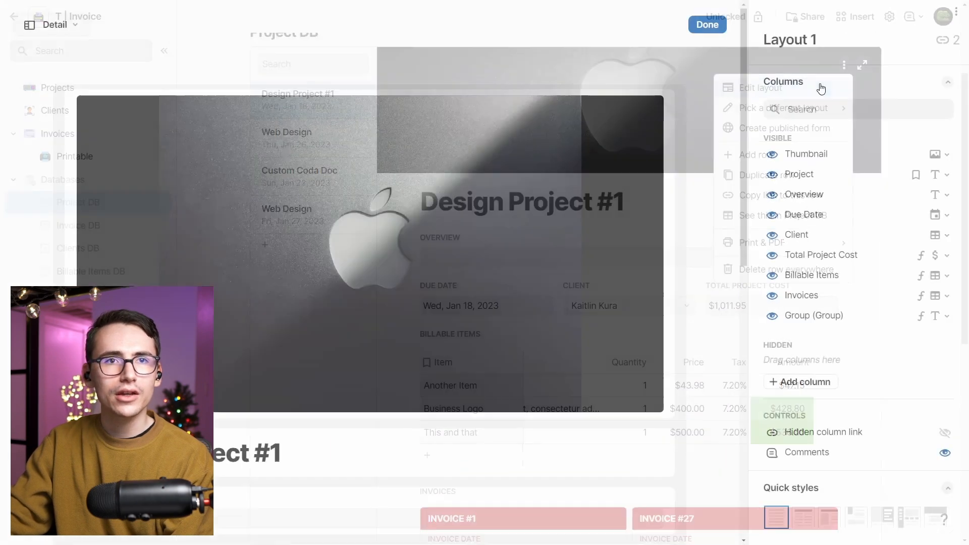
{"action": "scroll", "coordinate": [752, 191], "scroll_direction": "down", "scroll_amount": 5}
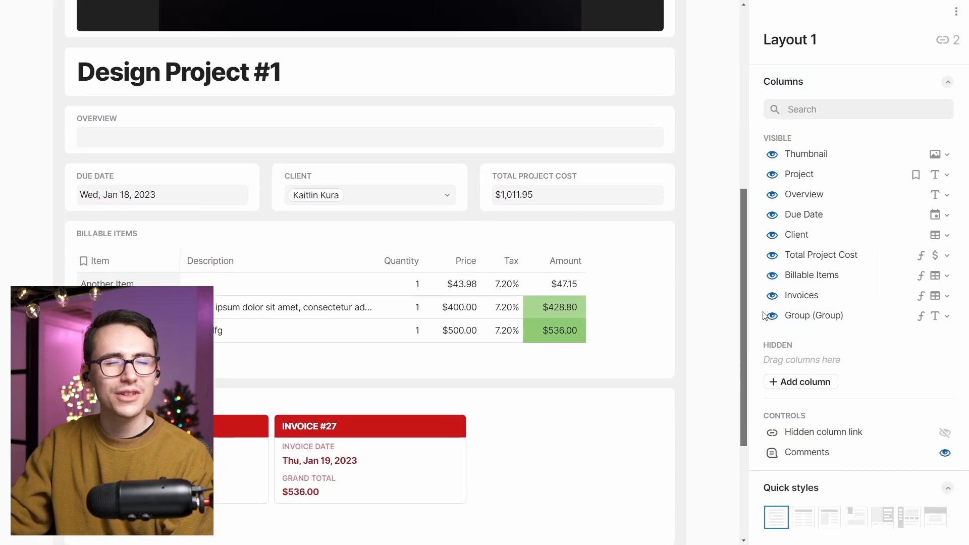
{"action": "left_click", "coordinate": [662, 194]}
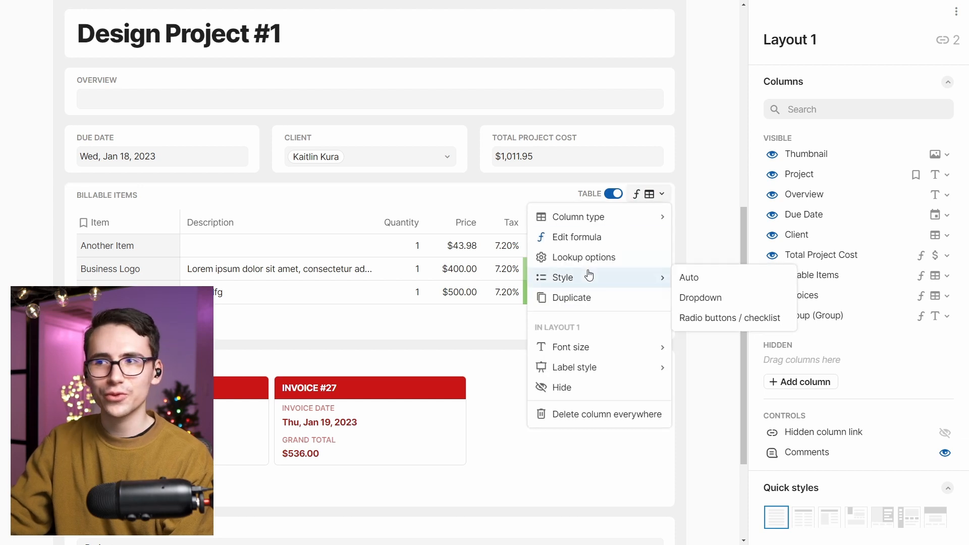
{"action": "left_click", "coordinate": [599, 242]}
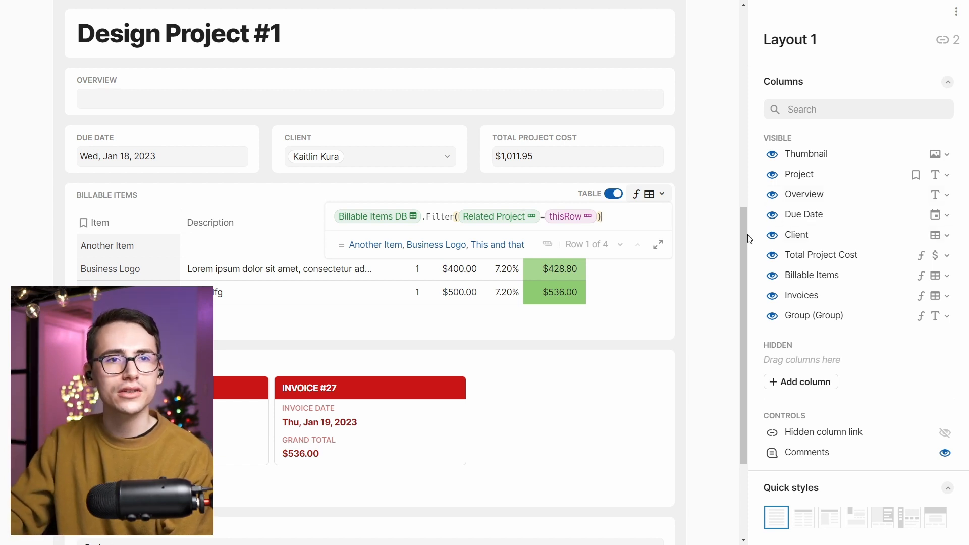
{"action": "left_click_drag", "start_coordinate": [743, 235], "coordinate": [710, 31]}
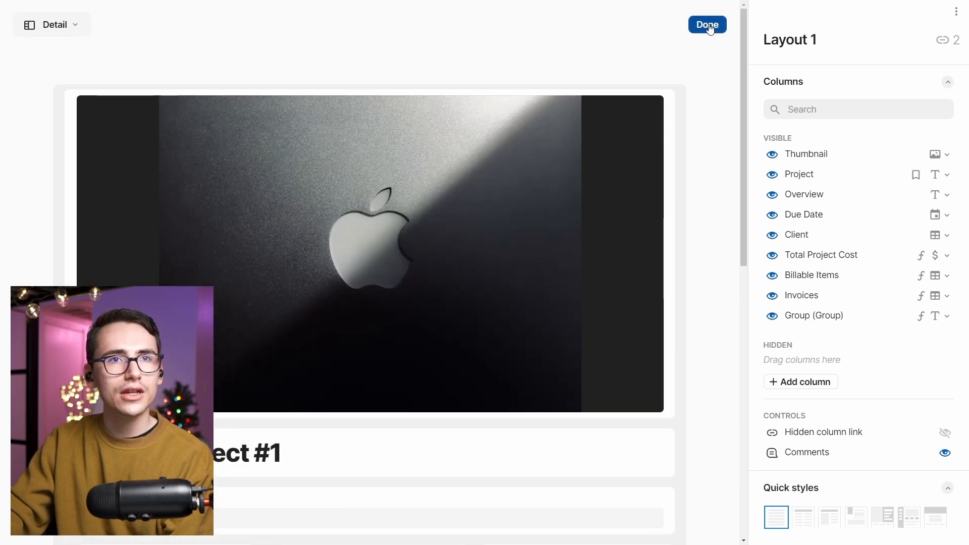
{"action": "left_click", "coordinate": [708, 25]}
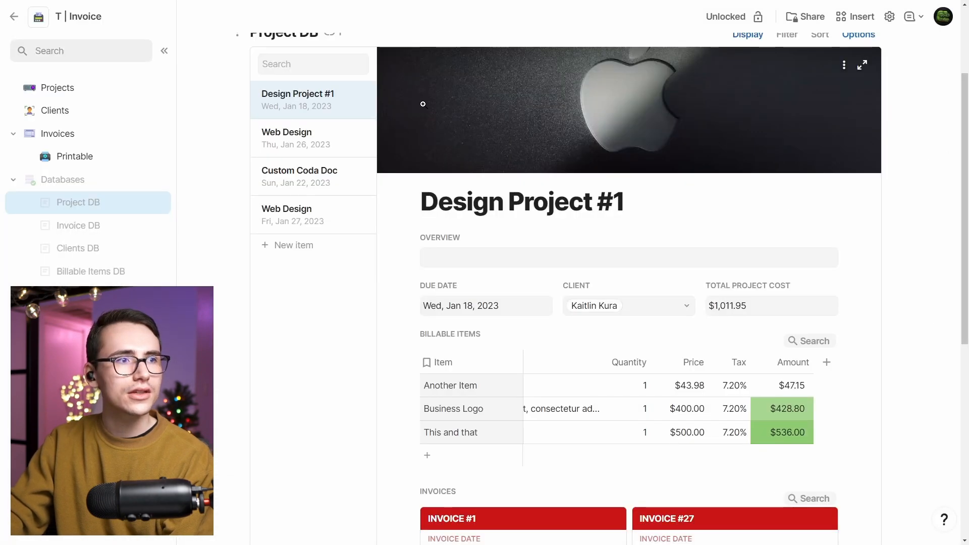
{"action": "left_click", "coordinate": [110, 273]}
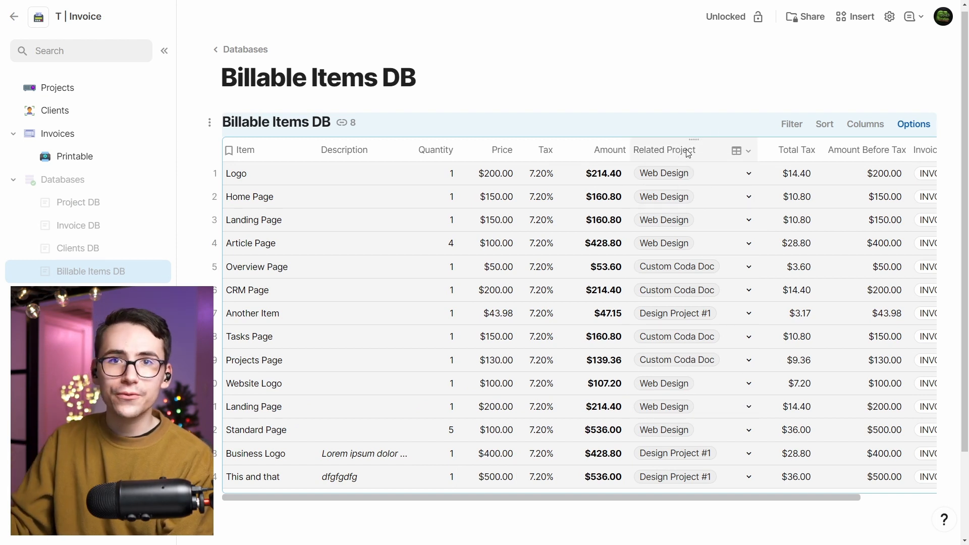
Step: Add a billable item named "test row" to Design Project #1 in Project DB
{"action": "left_click", "coordinate": [129, 201]}
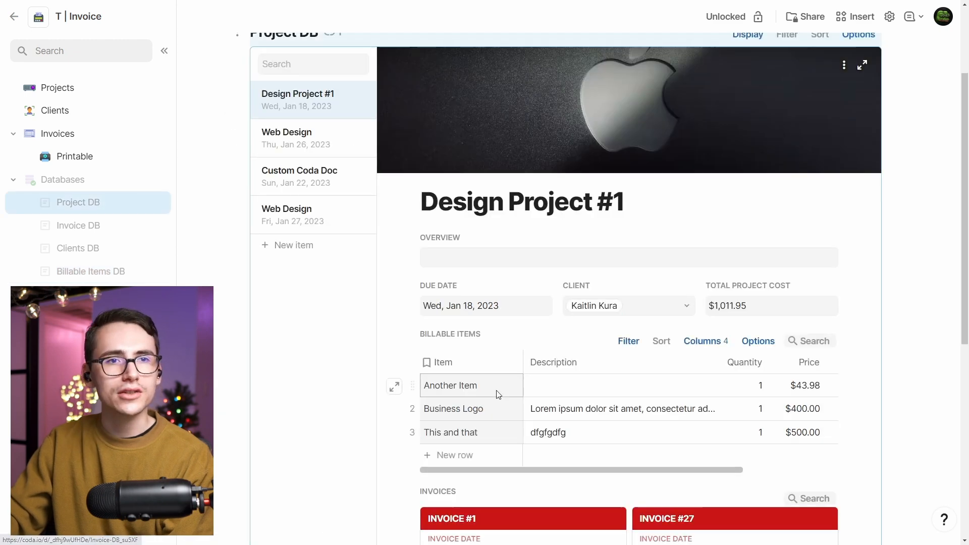
{"action": "scroll", "coordinate": [955, 253], "scroll_direction": "down", "scroll_amount": 1}
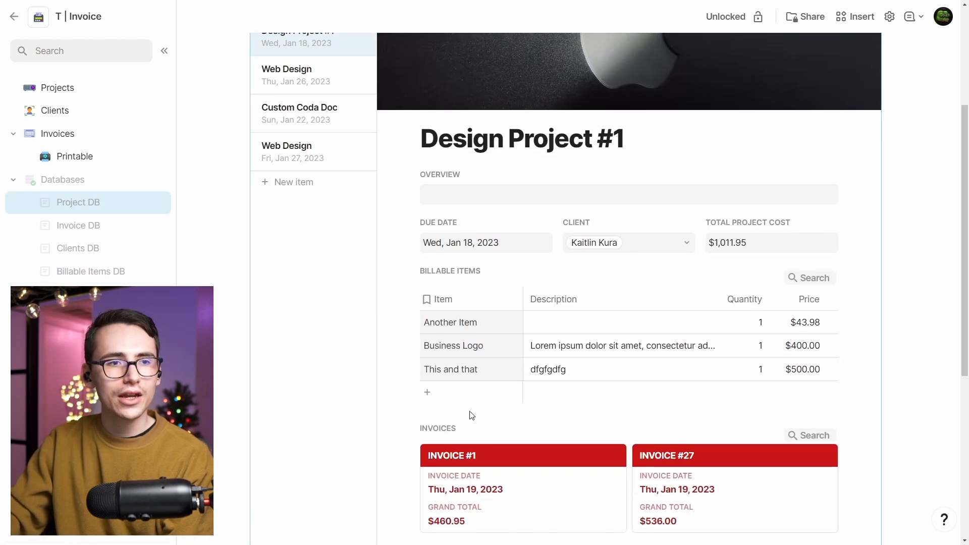
{"action": "left_click", "coordinate": [474, 395]}
{"action": "left_click", "coordinate": [489, 329]}
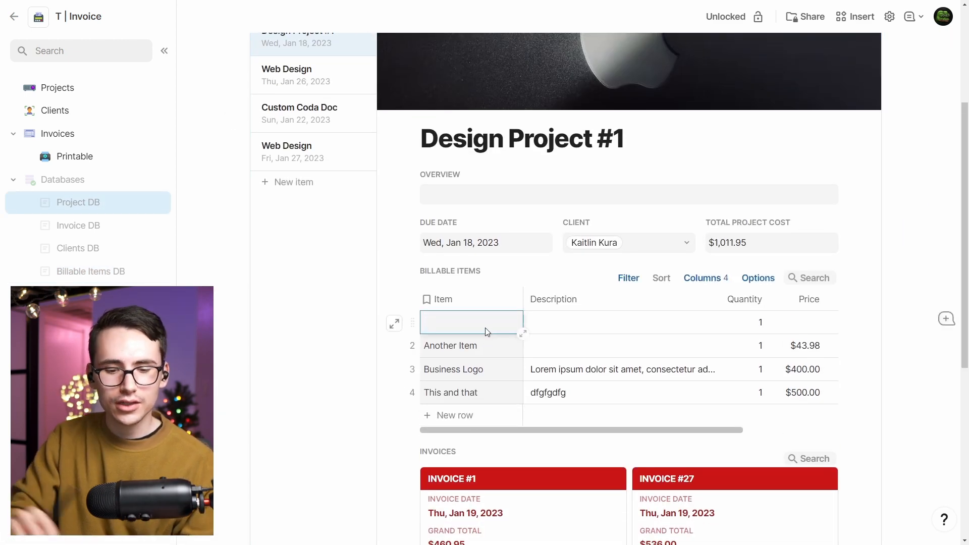
{"action": "type", "text": "test r"}
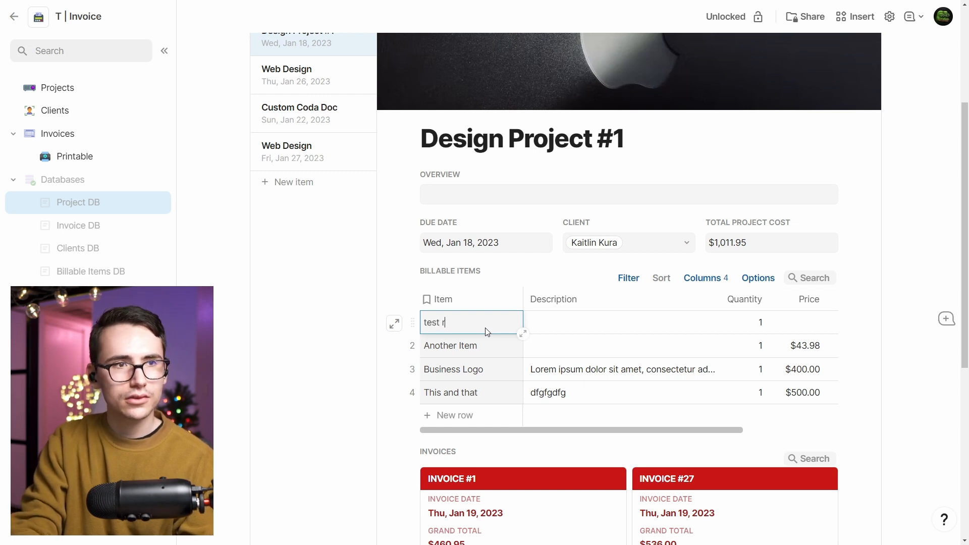
{"action": "type", "text": "pw"}
{"action": "key", "text": "BackSpace"}
{"action": "key", "text": "BackSpace"}
{"action": "type", "text": "o"}
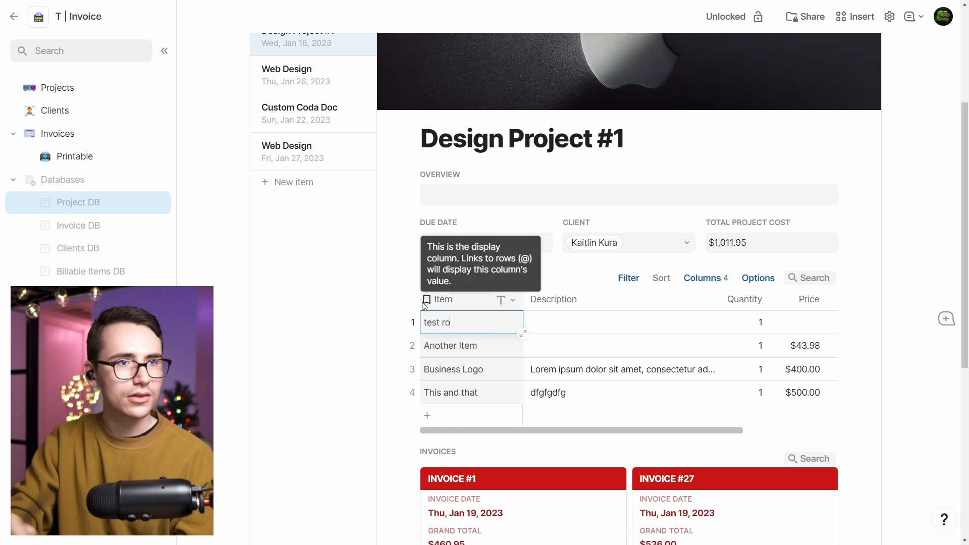
{"action": "type", "text": "w"}
Step: Examine the test row and its related columns in Billable Items DB, and view the Invoices page
{"action": "left_click", "coordinate": [126, 271]}
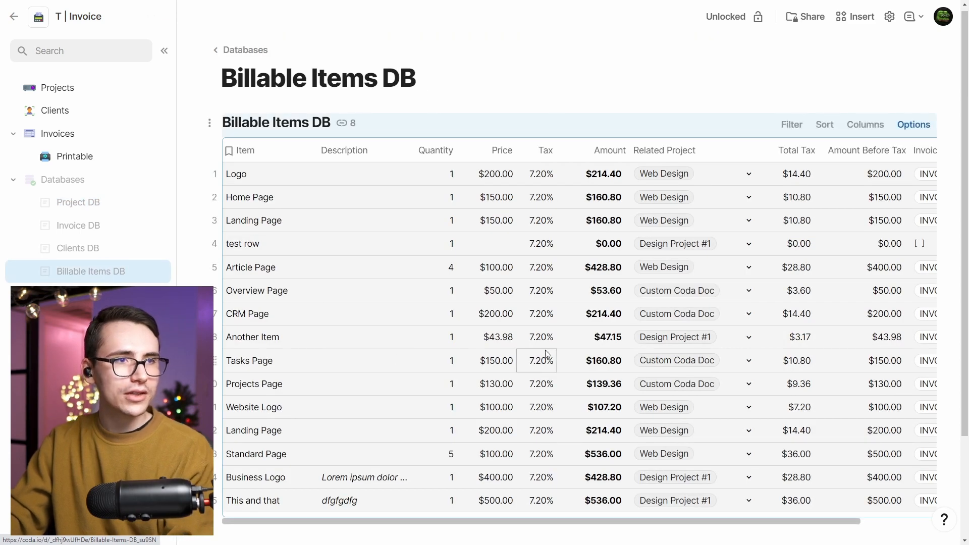
{"action": "left_click_drag", "start_coordinate": [958, 113], "coordinate": [960, 157]}
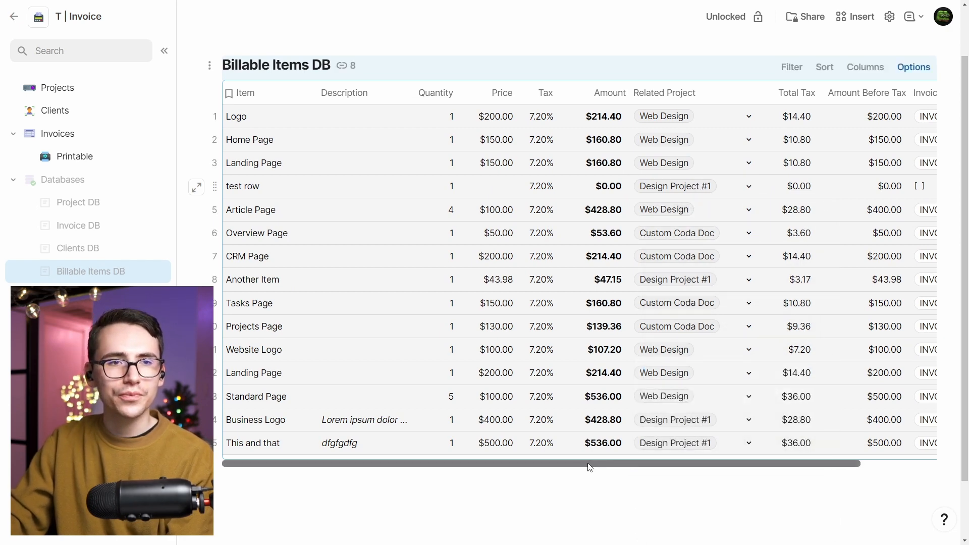
{"action": "left_click_drag", "start_coordinate": [588, 465], "coordinate": [671, 471]}
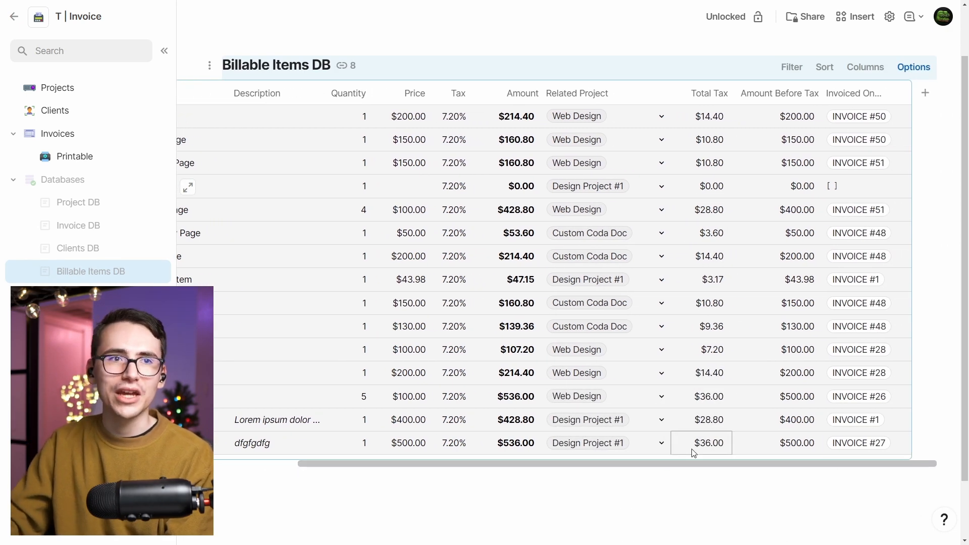
{"action": "left_click", "coordinate": [76, 162]}
{"action": "left_click", "coordinate": [87, 134]}
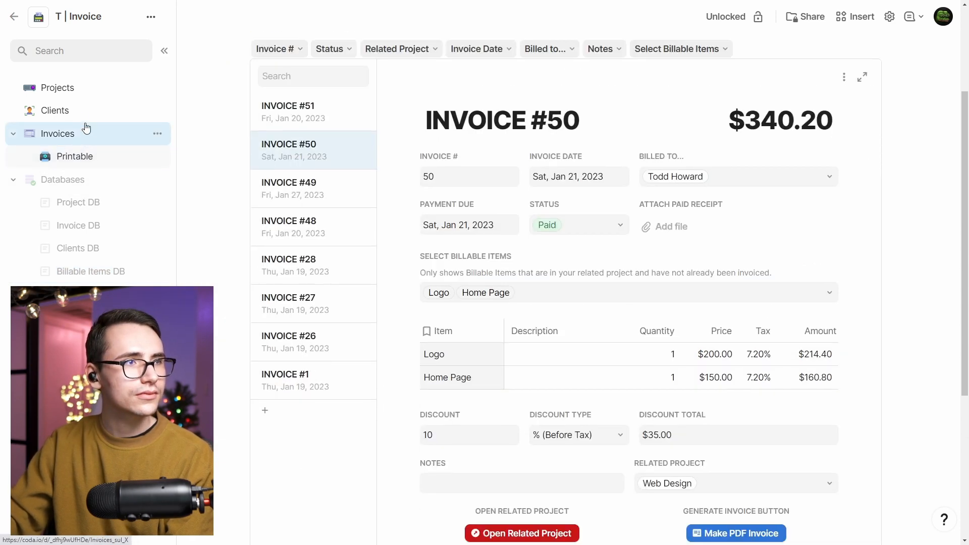
Step: Delete the "test row" billable item of Design Project #1 everywhere from within Project DB
{"action": "left_click", "coordinate": [98, 204]}
{"action": "scroll", "coordinate": [962, 178], "scroll_direction": "down", "scroll_amount": 2}
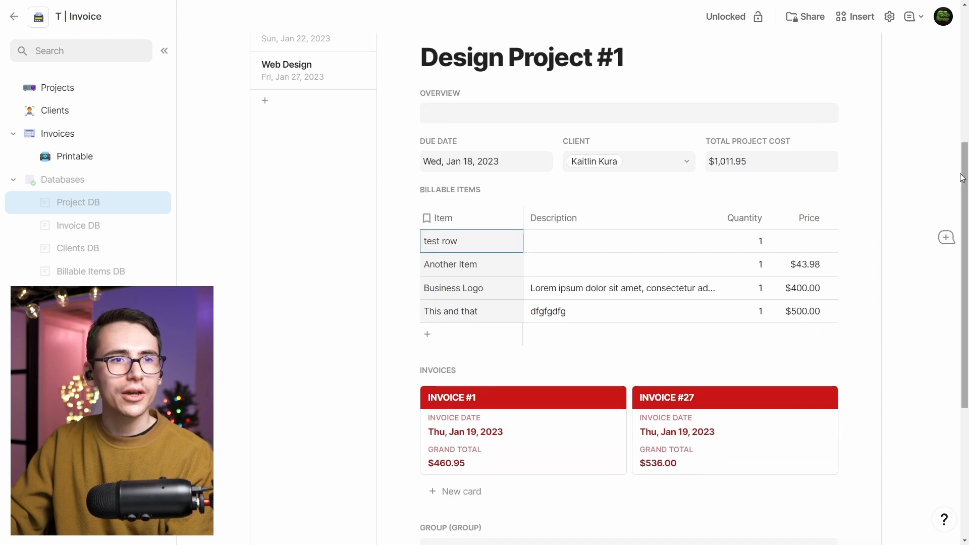
{"action": "left_click", "coordinate": [417, 243]}
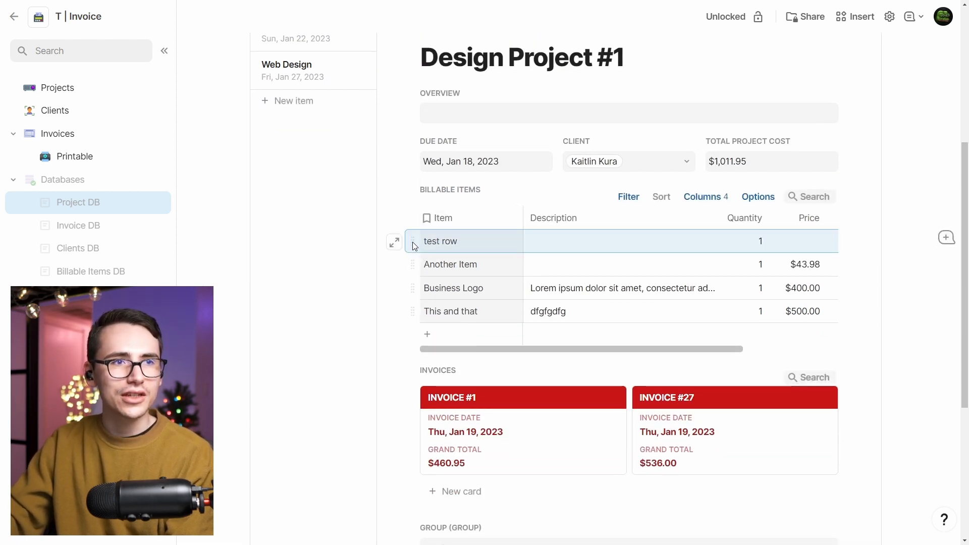
{"action": "right_click", "coordinate": [413, 241]}
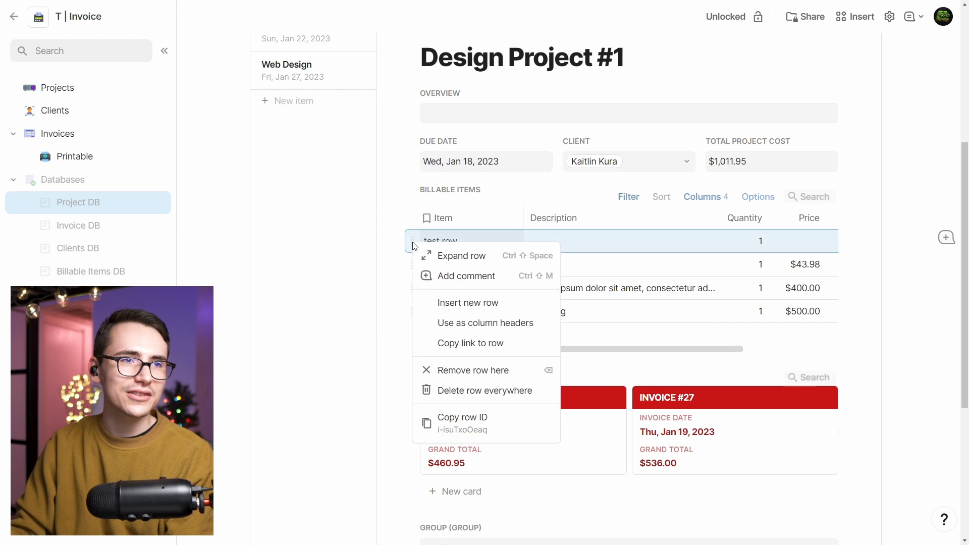
{"action": "left_click", "coordinate": [508, 390]}
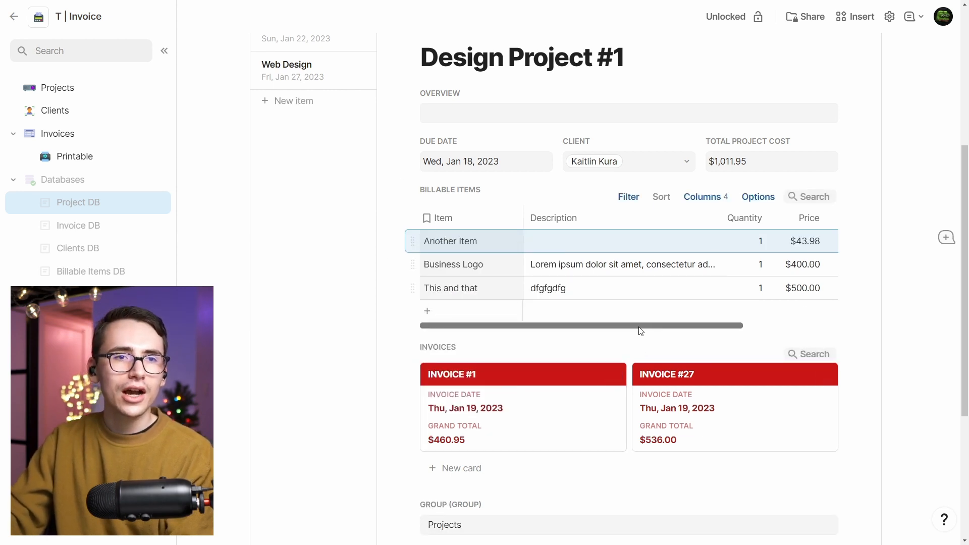
Step: Examine the billable items and invoice cards of Design Project #1, including the view options of the Invoices cards
{"action": "left_click_drag", "start_coordinate": [641, 327], "coordinate": [571, 316]}
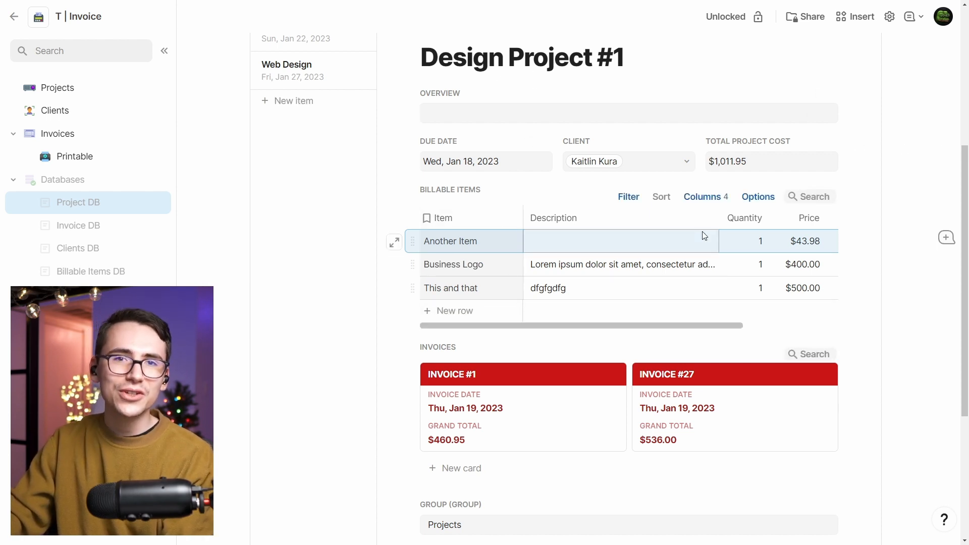
{"action": "scroll", "coordinate": [951, 140], "scroll_direction": "up", "scroll_amount": 2}
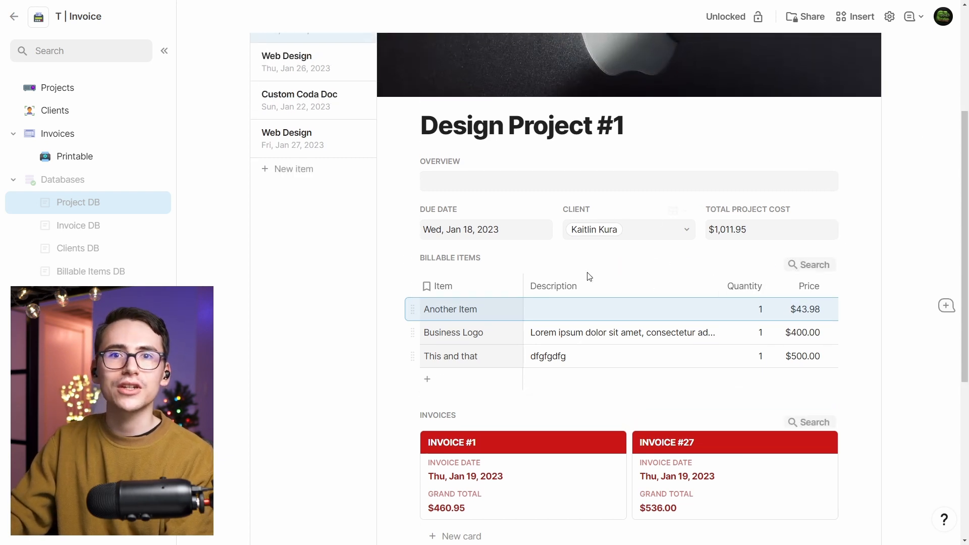
{"action": "scroll", "coordinate": [966, 183], "scroll_direction": "down", "scroll_amount": 2}
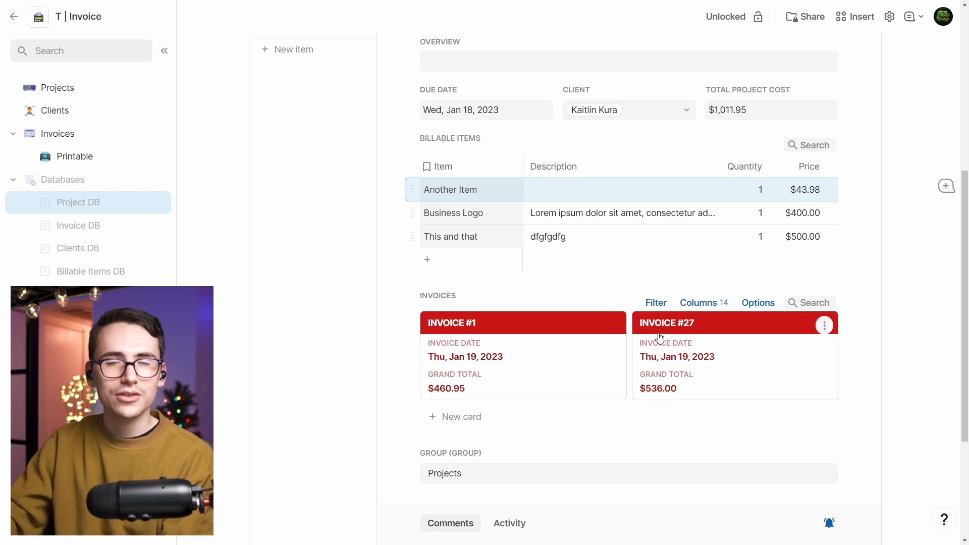
{"action": "scroll", "coordinate": [914, 210], "scroll_direction": "up", "scroll_amount": 1}
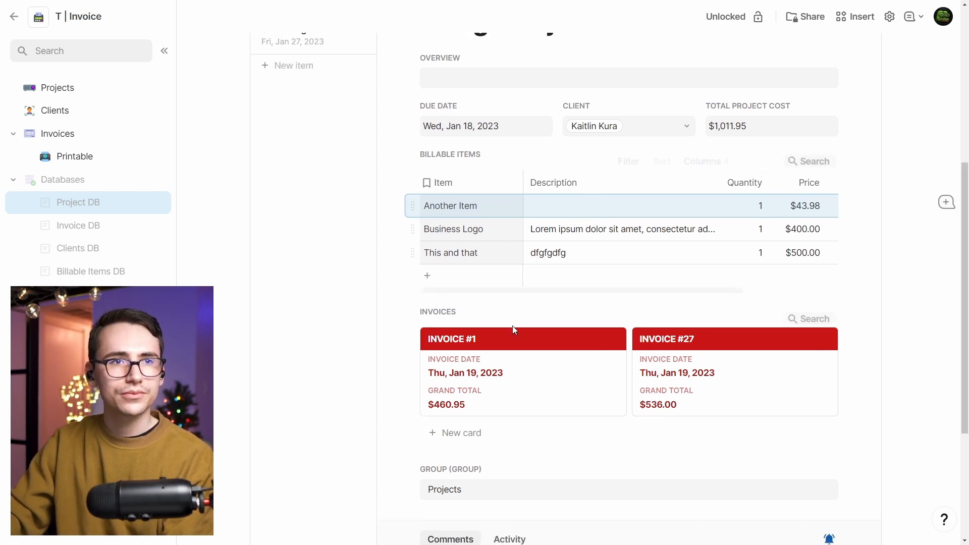
{"action": "scroll", "coordinate": [523, 287], "scroll_direction": "right", "scroll_amount": 5}
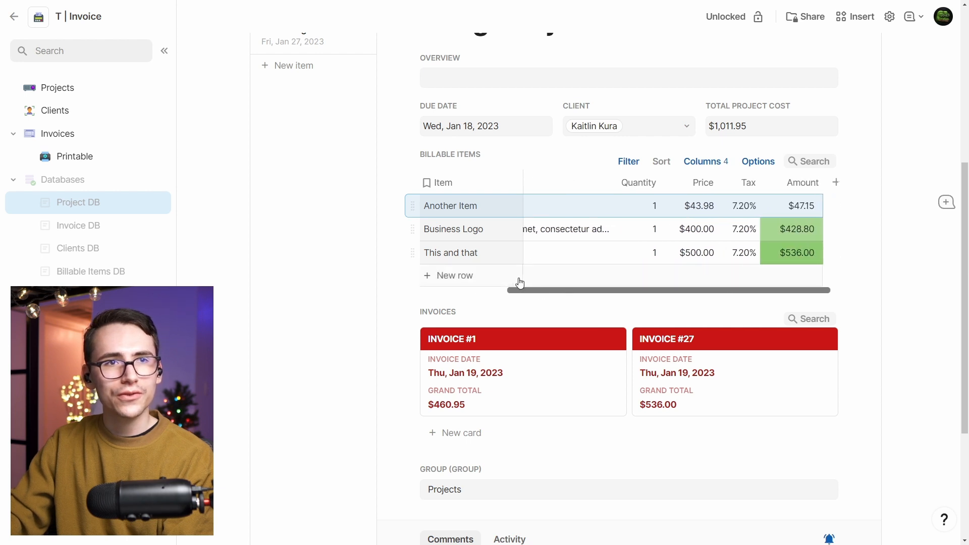
{"action": "scroll", "coordinate": [520, 283], "scroll_direction": "left", "scroll_amount": 5}
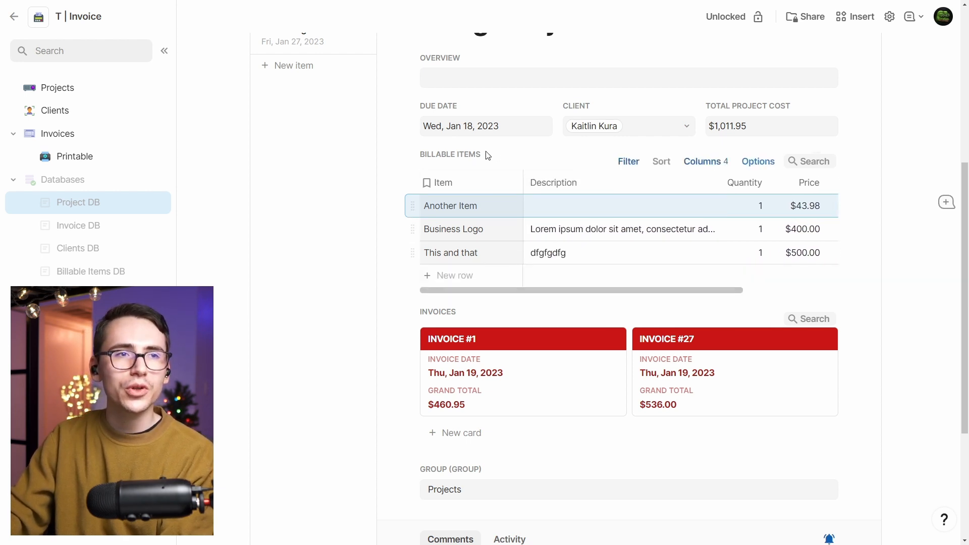
{"action": "left_click", "coordinate": [611, 256]}
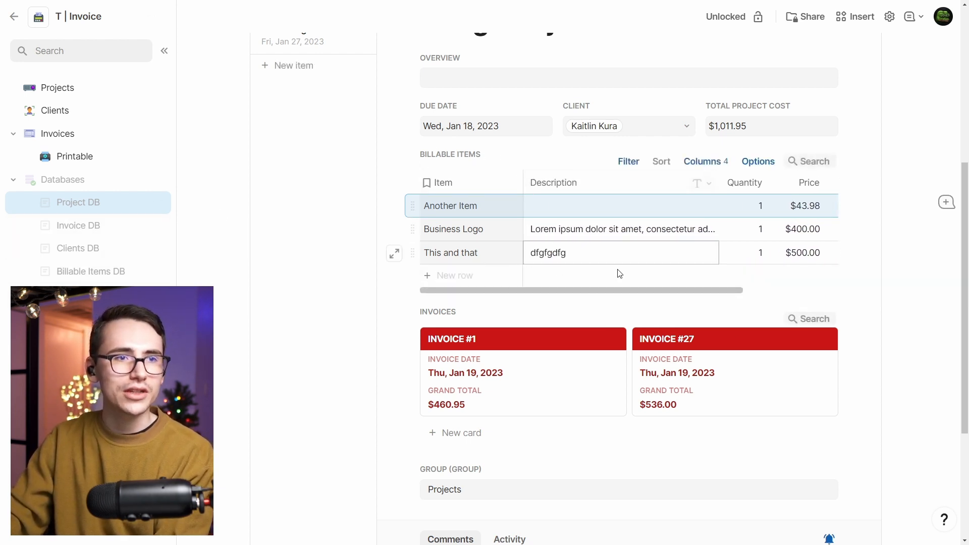
{"action": "scroll", "coordinate": [859, 213], "scroll_direction": "down", "scroll_amount": 2}
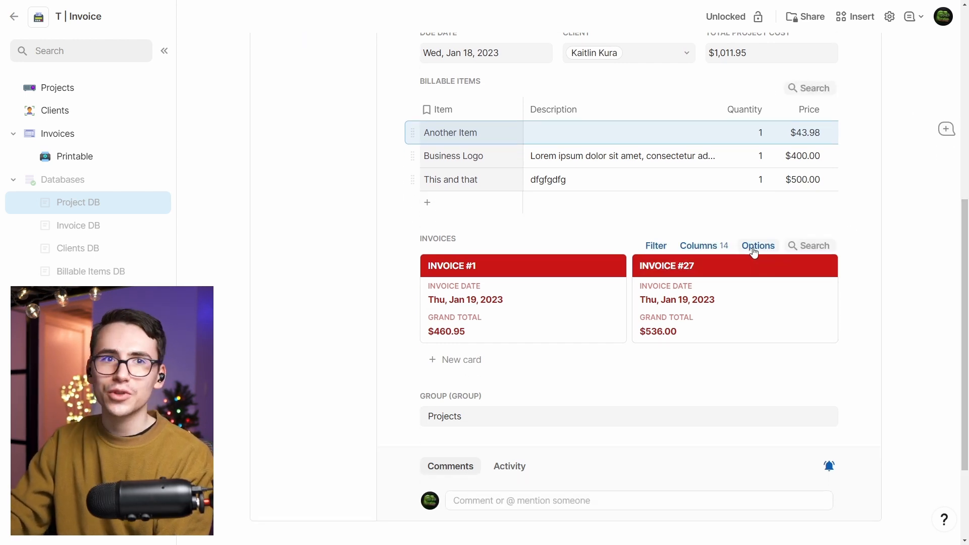
{"action": "left_click", "coordinate": [755, 247]}
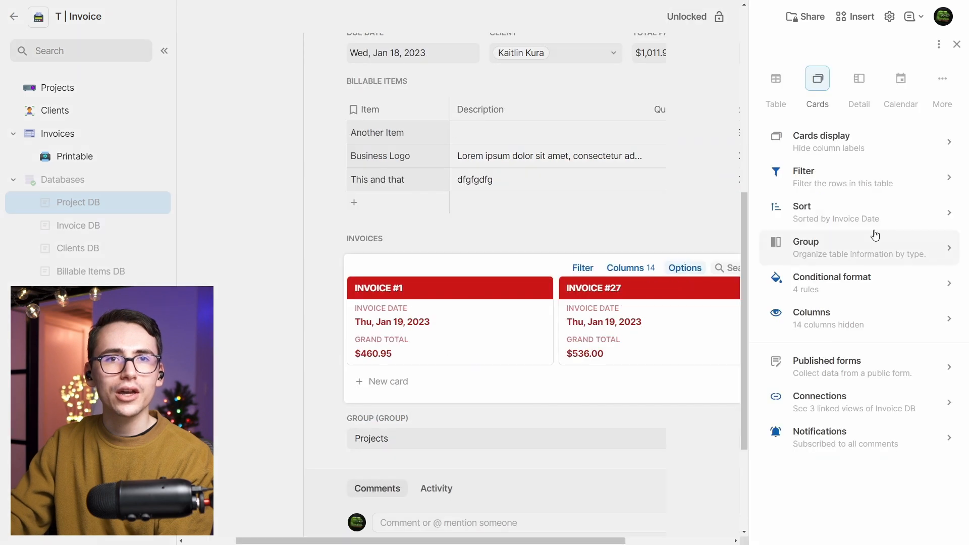
{"action": "left_click", "coordinate": [956, 45]}
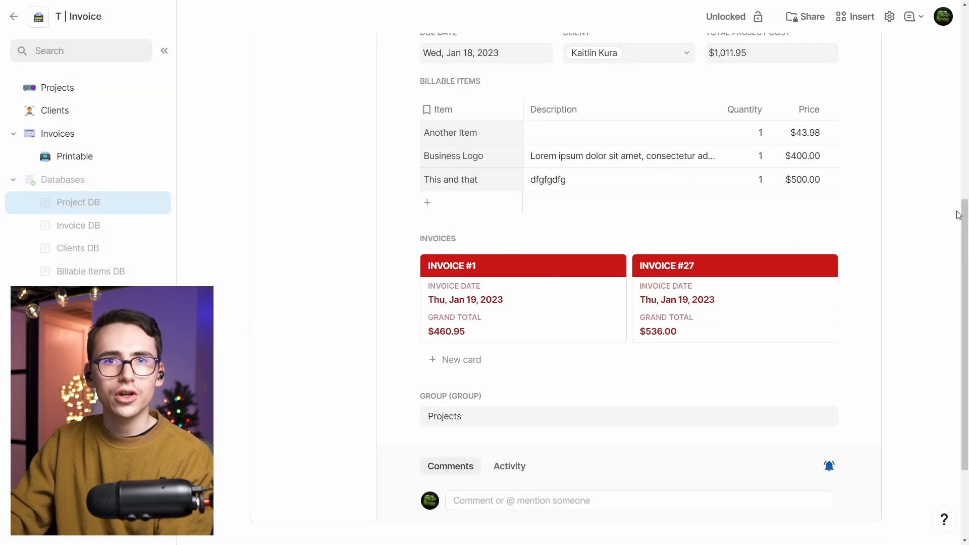
Step: Examine the formula of the Invoices column in the detail layout of Design Project #1, leaving the layout as it is
{"action": "left_click_drag", "start_coordinate": [965, 214], "coordinate": [938, 78]}
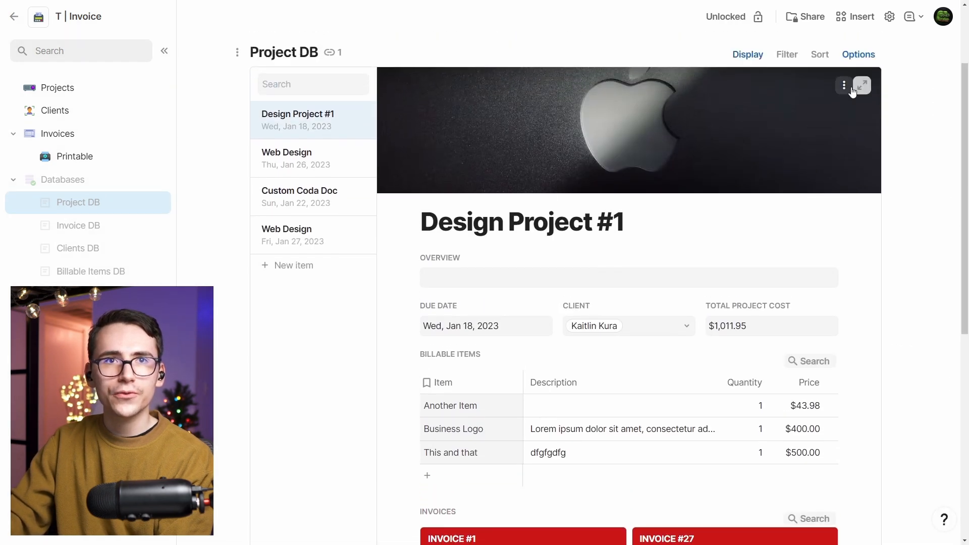
{"action": "left_click", "coordinate": [845, 86]}
{"action": "left_click", "coordinate": [748, 107]}
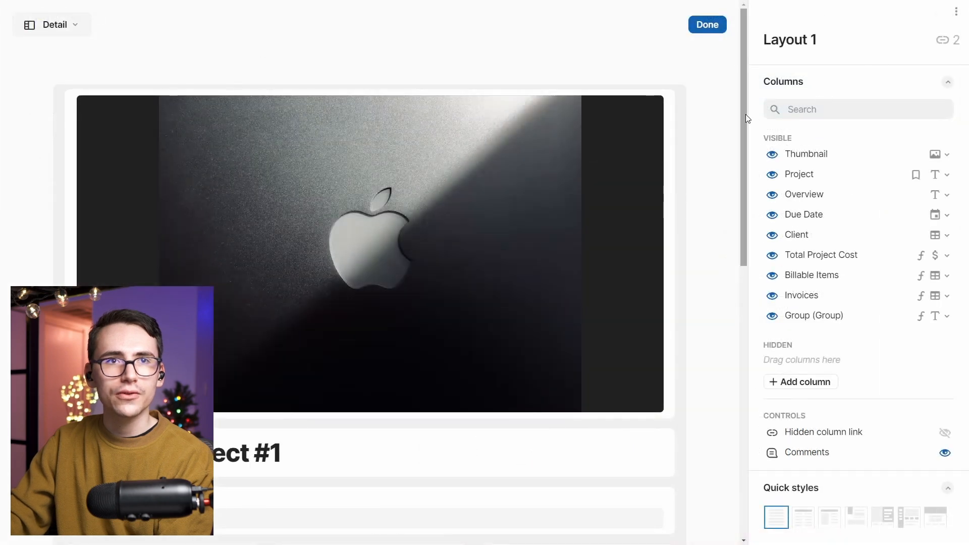
{"action": "left_click_drag", "start_coordinate": [746, 114], "coordinate": [716, 325]}
{"action": "left_click", "coordinate": [650, 295]}
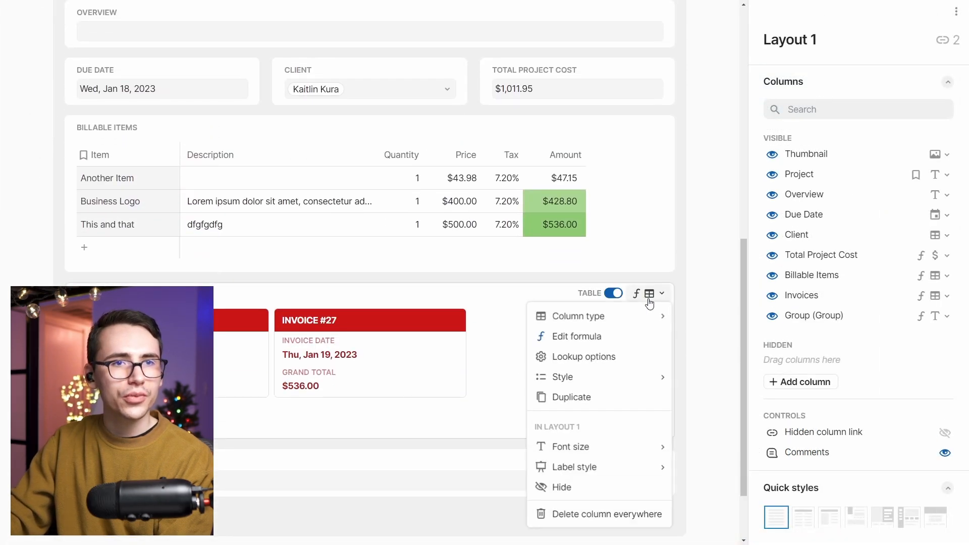
{"action": "left_click", "coordinate": [577, 337]}
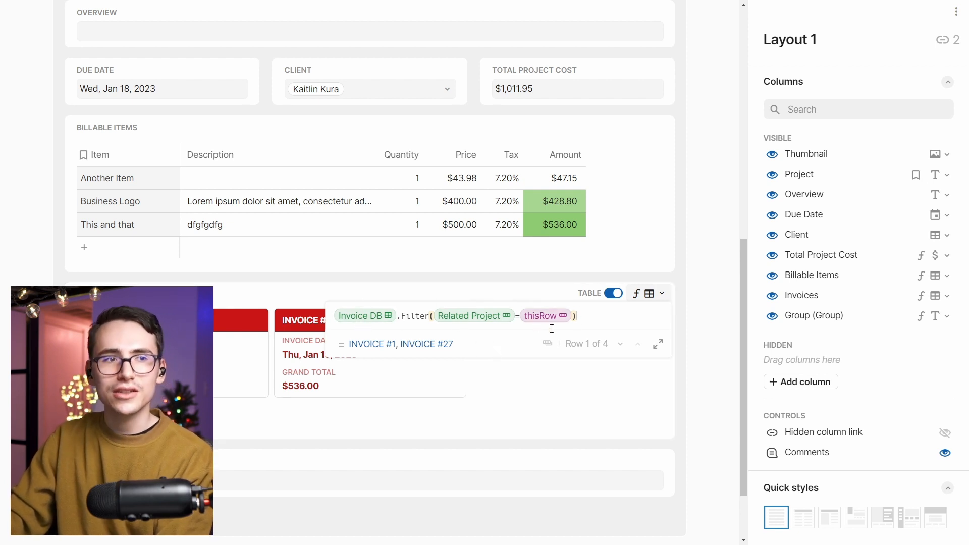
{"action": "left_click", "coordinate": [718, 365]}
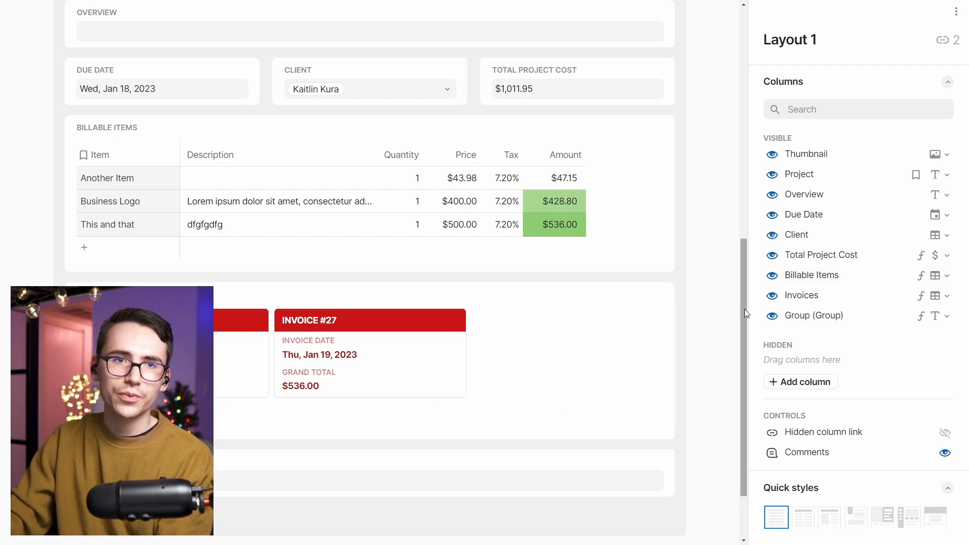
{"action": "scroll", "coordinate": [746, 313], "scroll_direction": "up", "scroll_amount": 10}
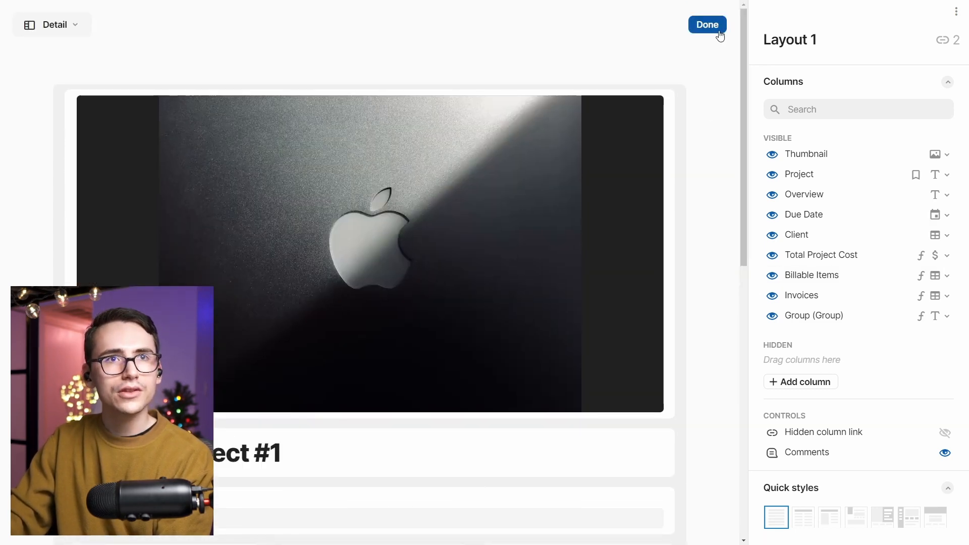
{"action": "left_click", "coordinate": [708, 25]}
{"action": "scroll", "coordinate": [629, 283], "scroll_direction": "down", "scroll_amount": 3}
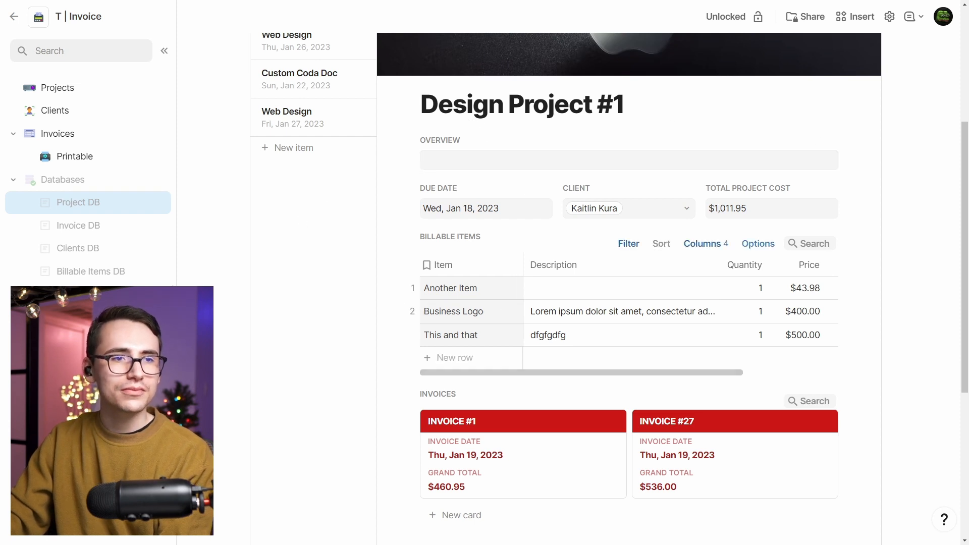
Step: Go to Invoice DB and widen its page through the page options
{"action": "left_click", "coordinate": [87, 227]}
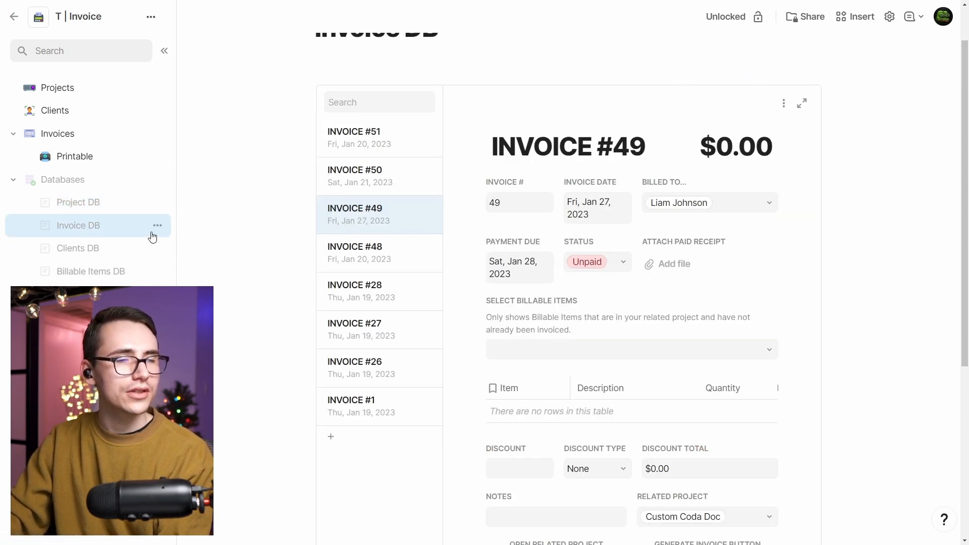
{"action": "left_click", "coordinate": [787, 104]}
{"action": "left_click", "coordinate": [890, 16]}
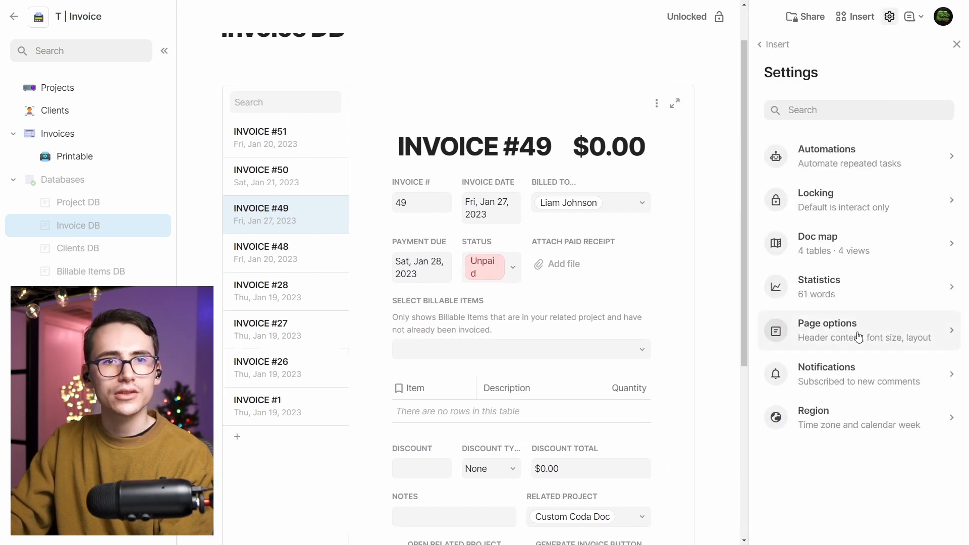
{"action": "left_click", "coordinate": [858, 333]}
{"action": "left_click", "coordinate": [866, 483]}
{"action": "left_click", "coordinate": [948, 45]}
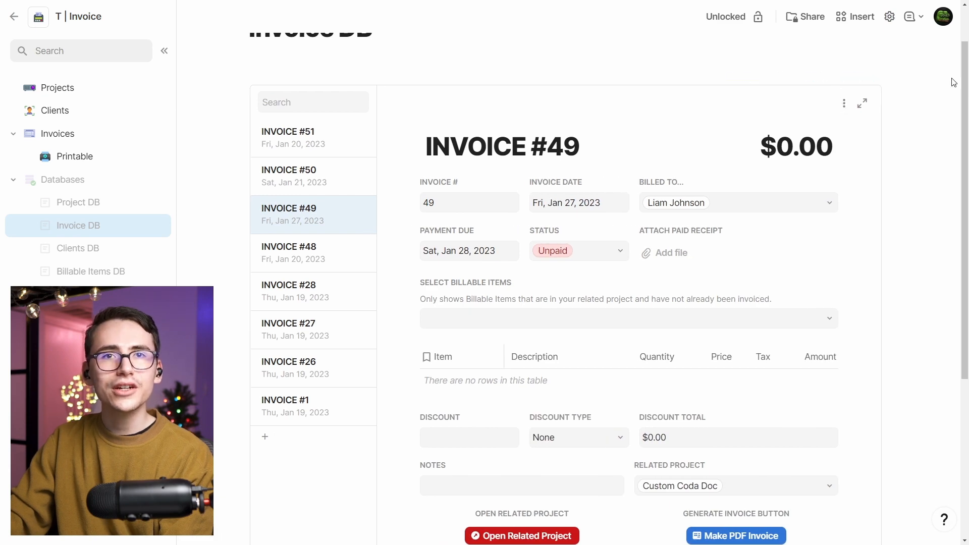
Step: Examine the detail layout of Invoice #49, including the currency and visual settings of its Grand Total field
{"action": "left_click", "coordinate": [844, 105]}
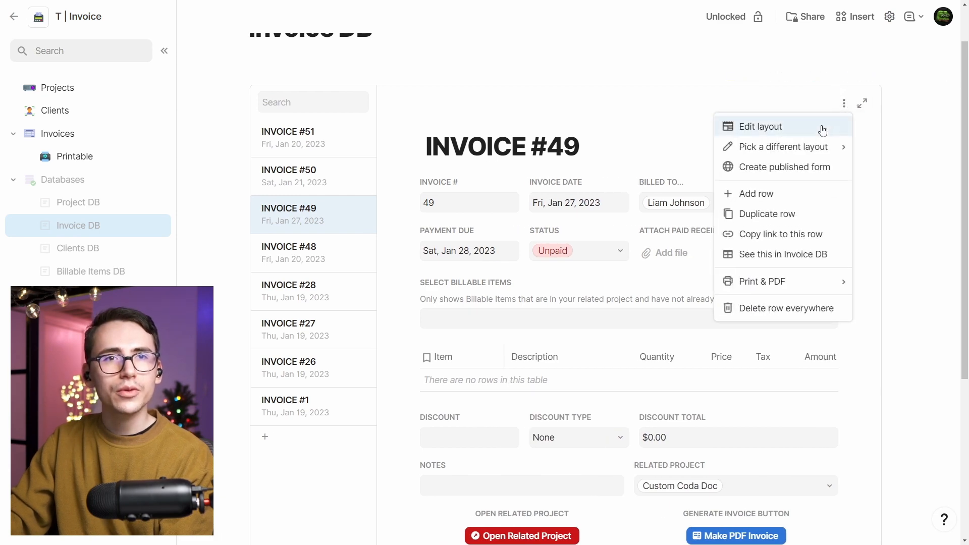
{"action": "left_click", "coordinate": [785, 128]}
{"action": "left_click", "coordinate": [723, 28]}
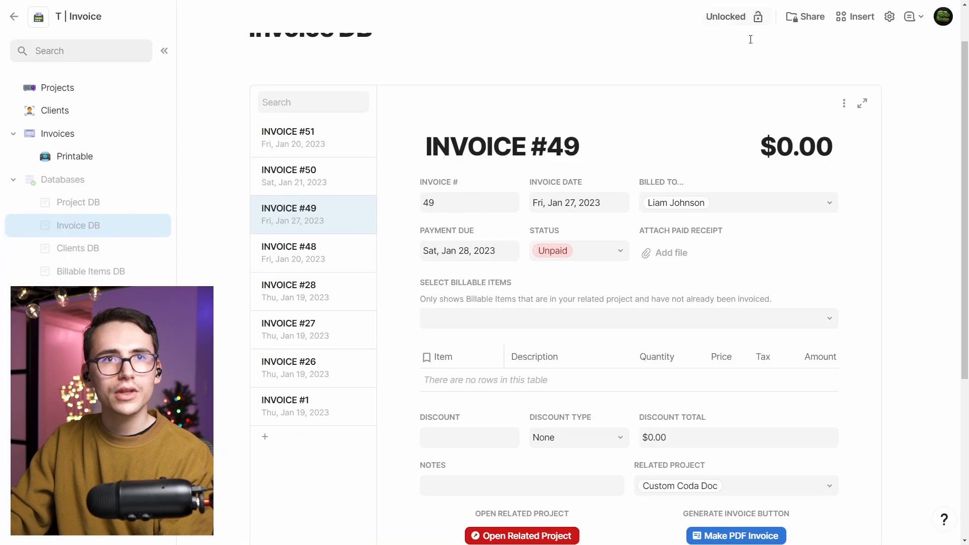
{"action": "scroll", "coordinate": [942, 101], "scroll_direction": "down", "scroll_amount": 1}
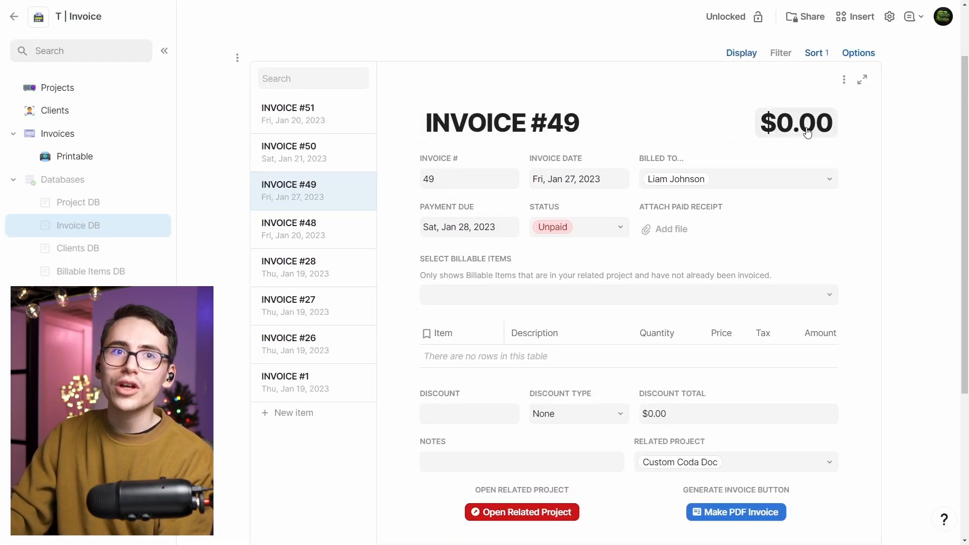
{"action": "left_click", "coordinate": [844, 82]}
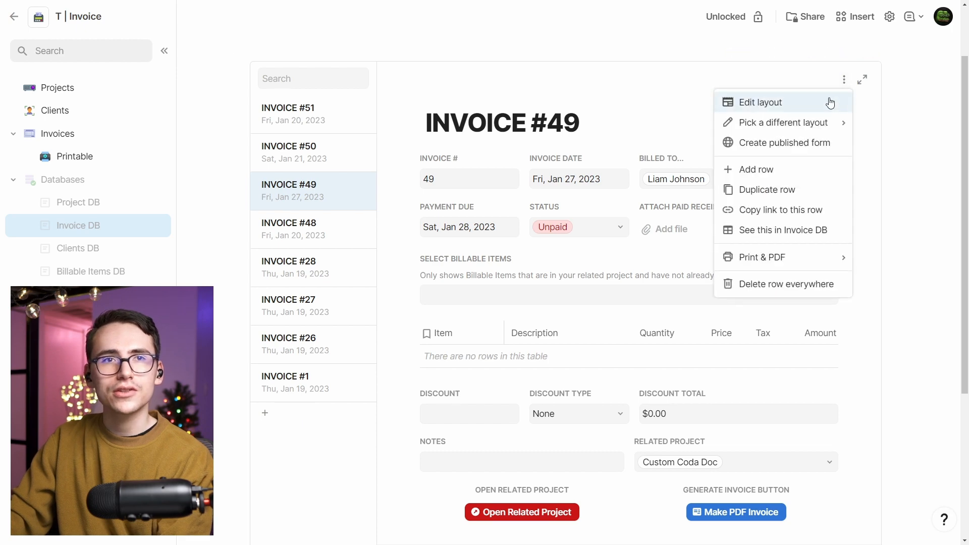
{"action": "left_click", "coordinate": [828, 101]}
{"action": "left_click", "coordinate": [582, 98]}
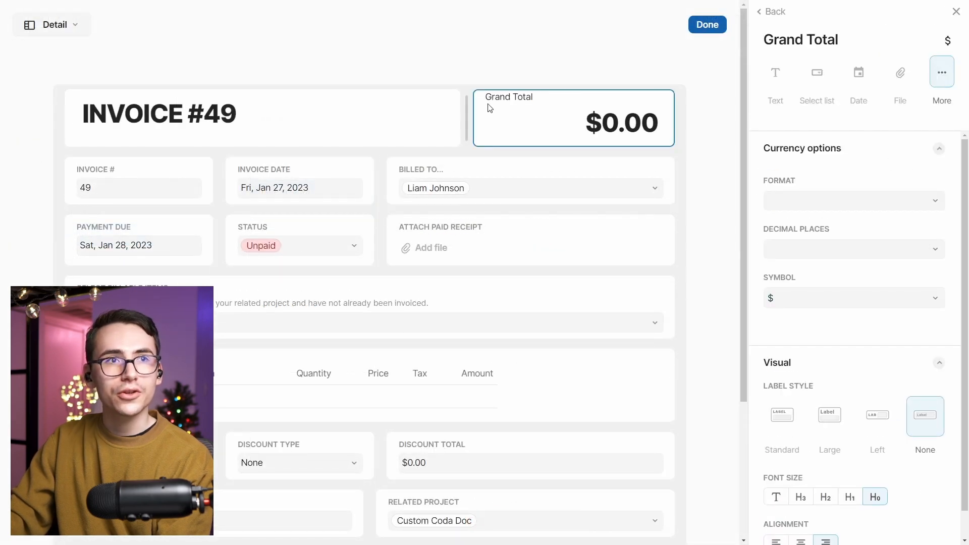
{"action": "scroll", "coordinate": [741, 139], "scroll_direction": "down", "scroll_amount": 1}
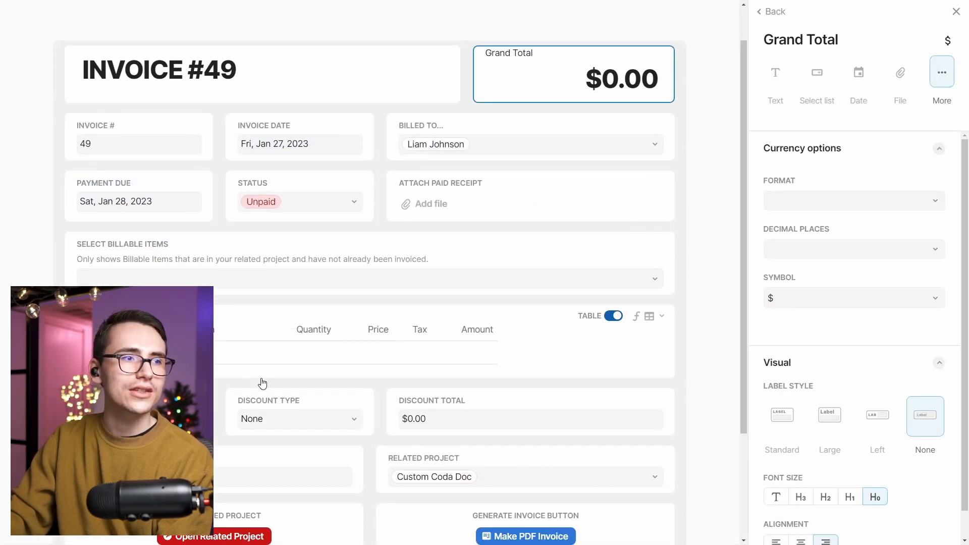
{"action": "left_click_drag", "start_coordinate": [744, 58], "coordinate": [742, 26]}
{"action": "left_click", "coordinate": [709, 25]}
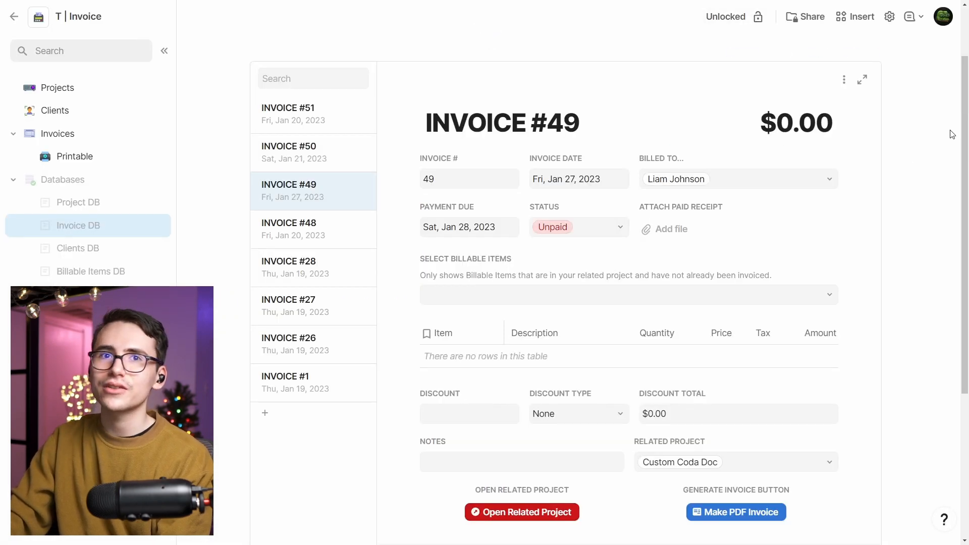
{"action": "scroll", "coordinate": [953, 134], "scroll_direction": "down", "scroll_amount": 2}
{"action": "scroll", "coordinate": [954, 114], "scroll_direction": "up", "scroll_amount": 3}
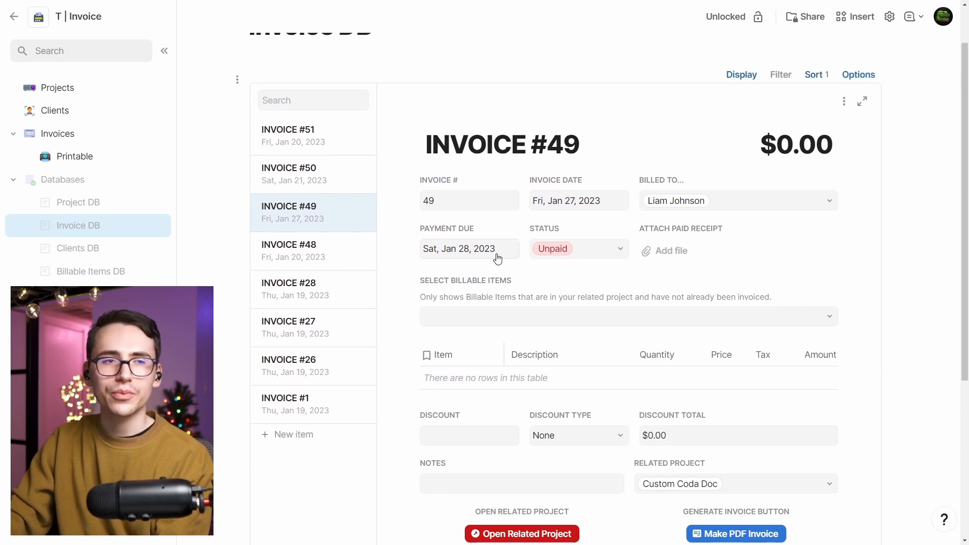
Step: View the Status choices of Invoice #49, keeping Unpaid, and check the client records in Clients DB before returning to Invoice DB
{"action": "left_click", "coordinate": [619, 249]}
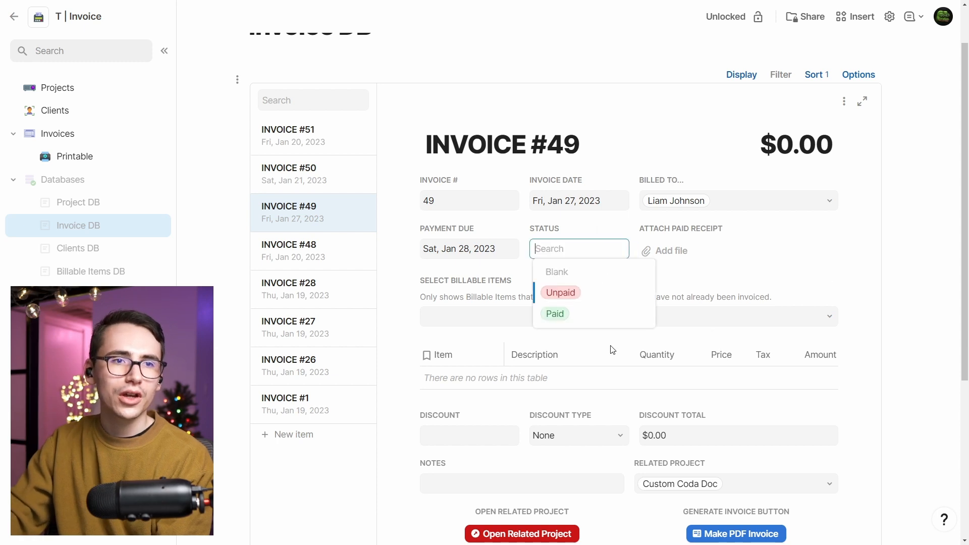
{"action": "key", "text": "Return"}
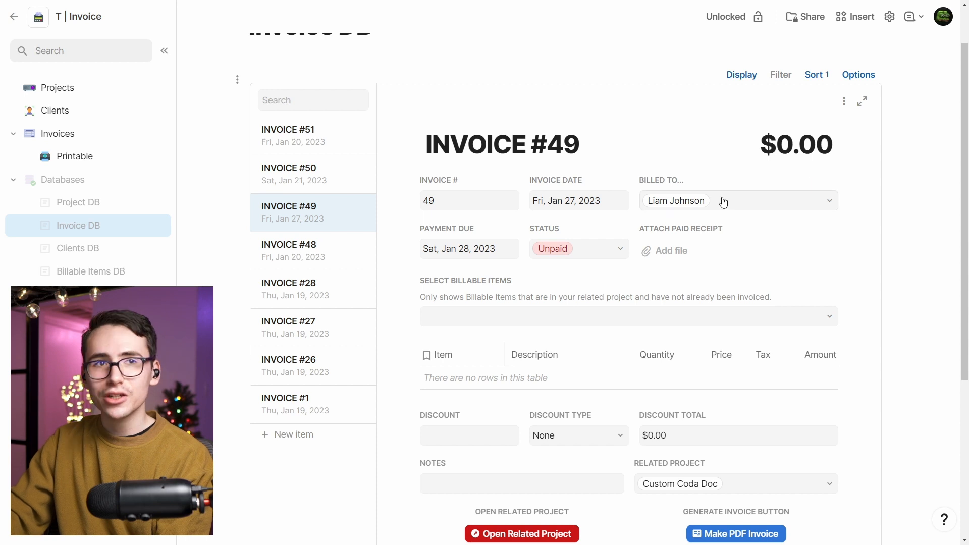
{"action": "left_click", "coordinate": [63, 262]}
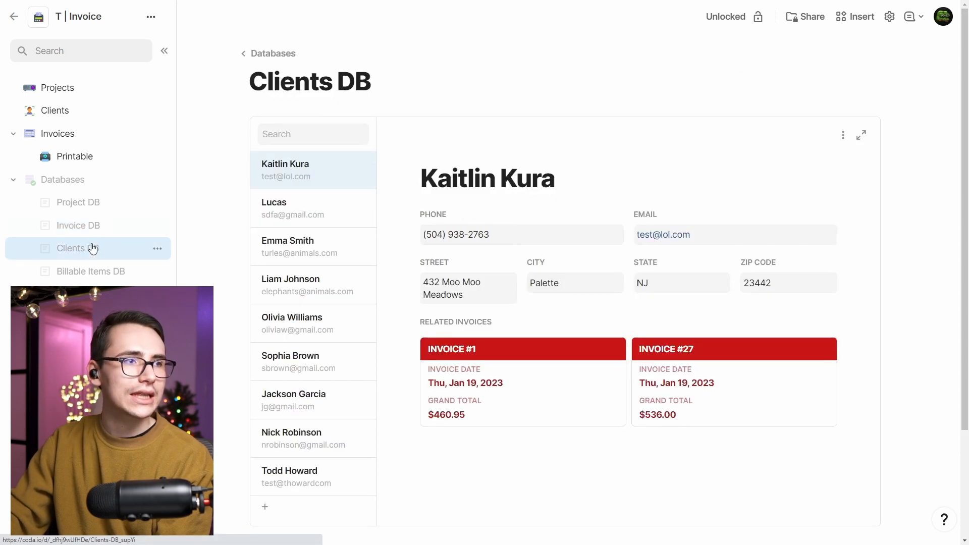
{"action": "left_click", "coordinate": [96, 233]}
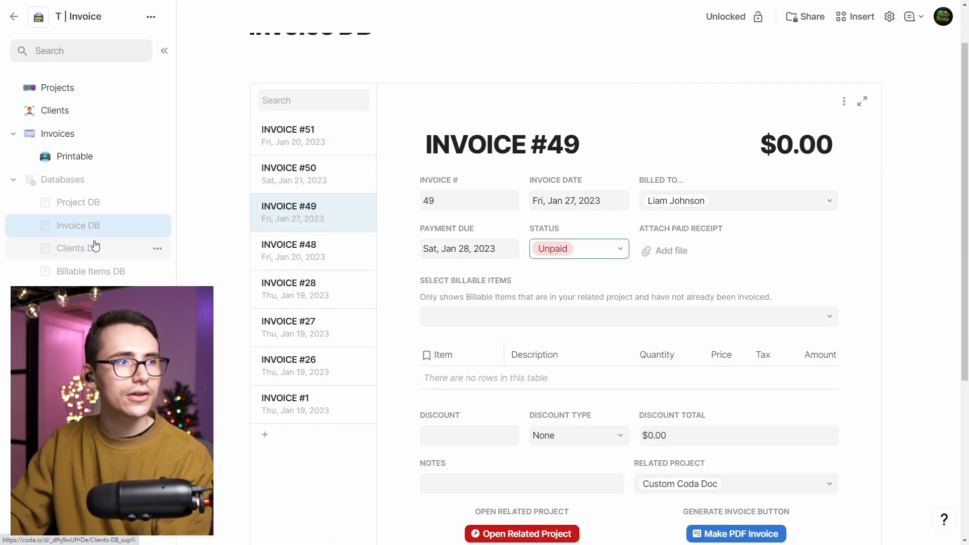
Step: Examine the Billed To lookup options and each part of its formula for new-row values, including the If condition and Client DB filter
{"action": "left_click", "coordinate": [816, 182]}
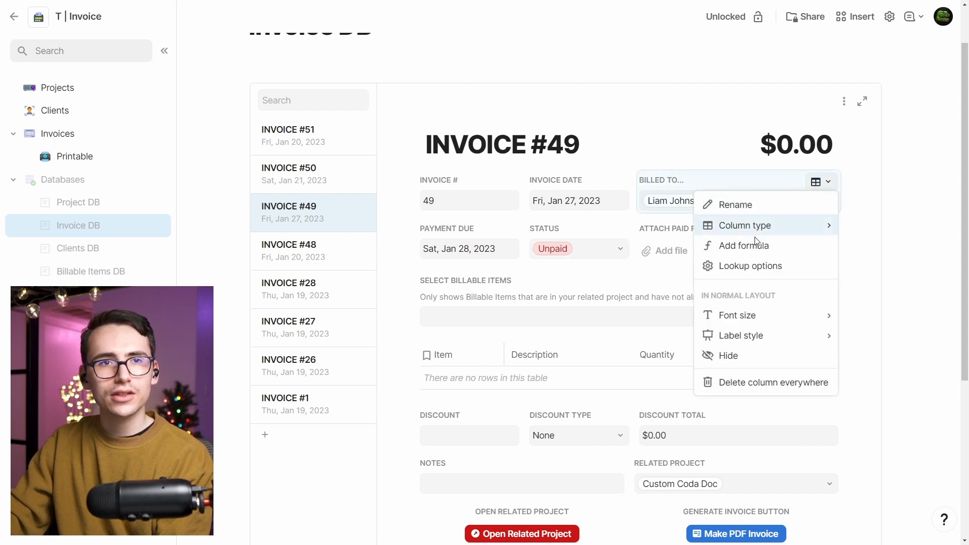
{"action": "left_click", "coordinate": [752, 262]}
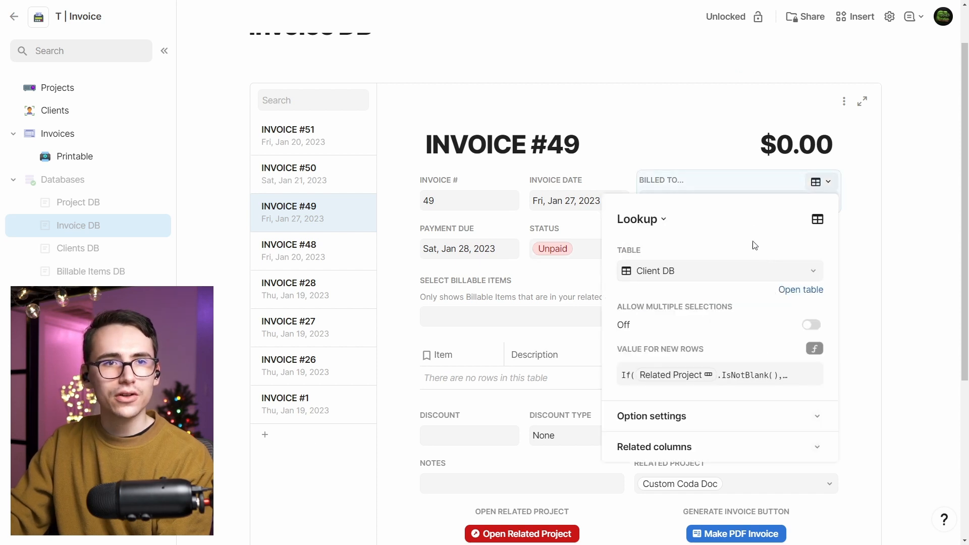
{"action": "left_click", "coordinate": [805, 376]}
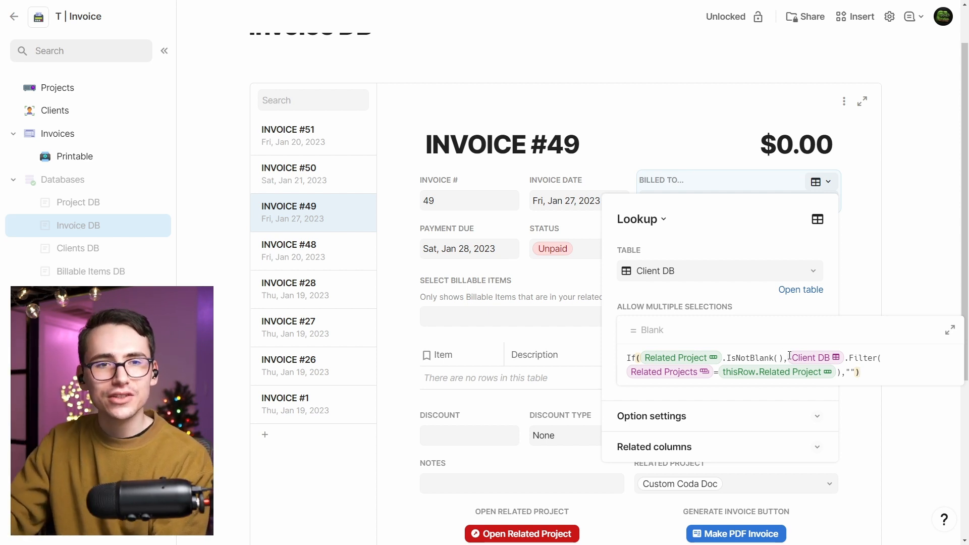
{"action": "left_click", "coordinate": [852, 372]}
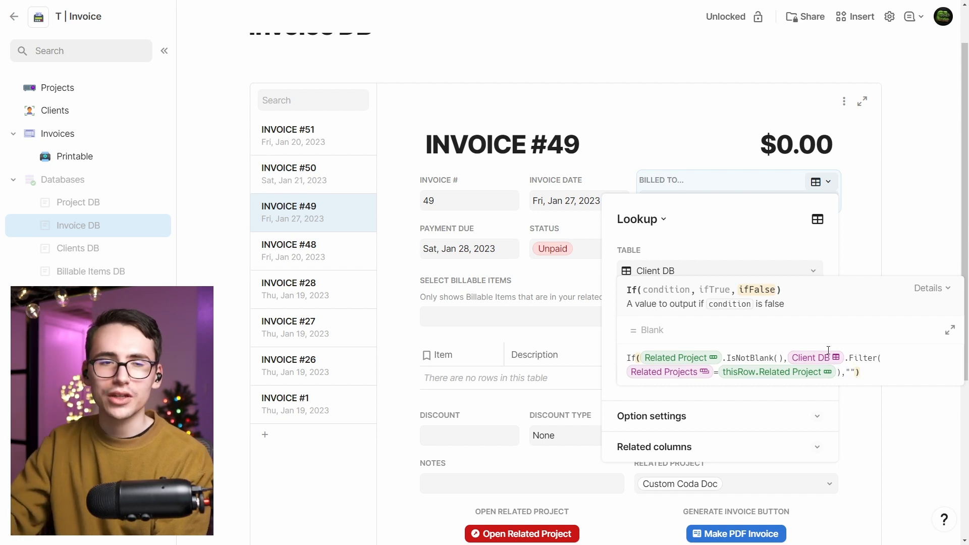
{"action": "left_click", "coordinate": [787, 359]}
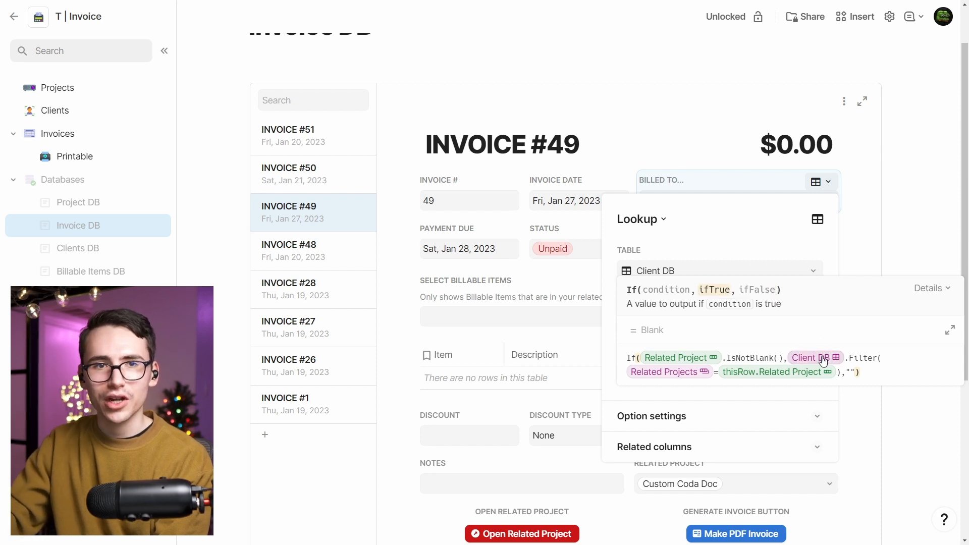
{"action": "left_click", "coordinate": [828, 362]}
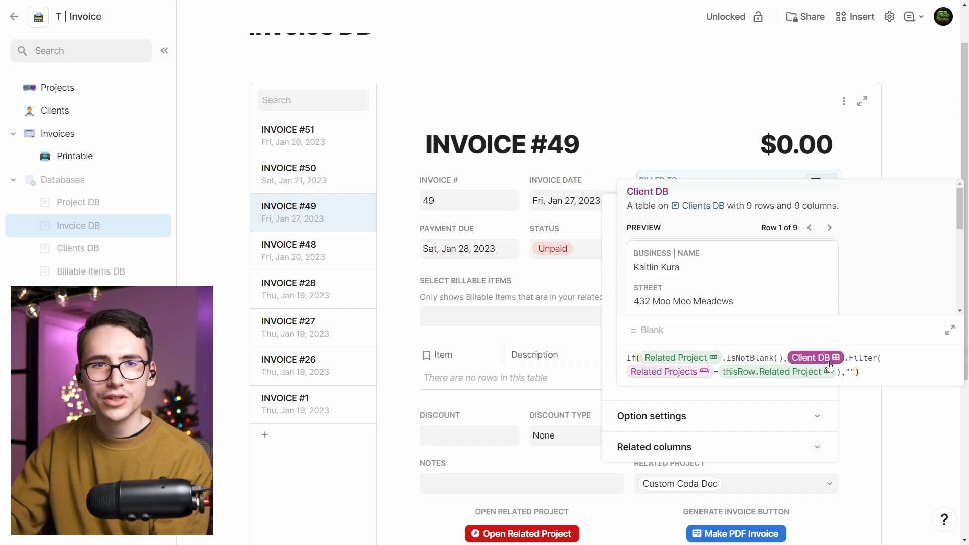
{"action": "left_click", "coordinate": [866, 358]}
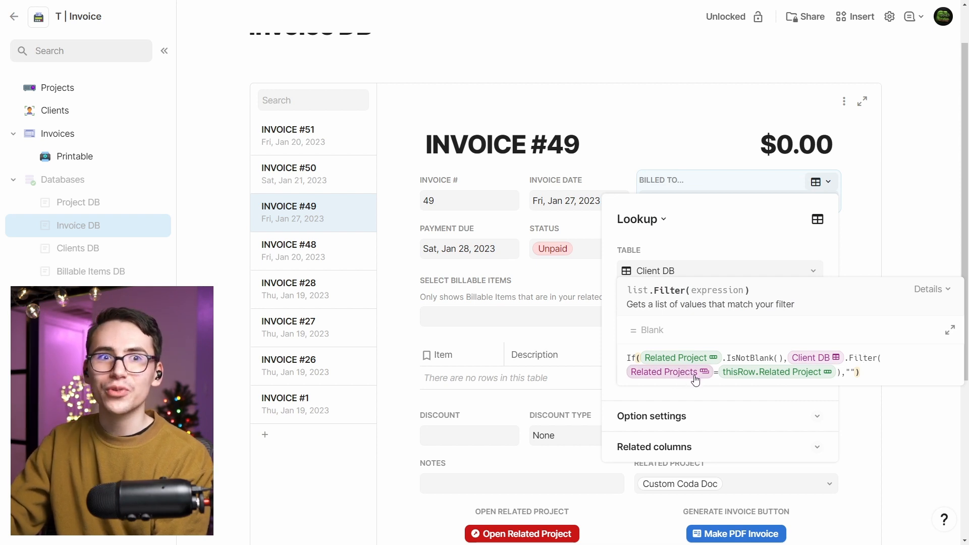
{"action": "left_click", "coordinate": [797, 373]}
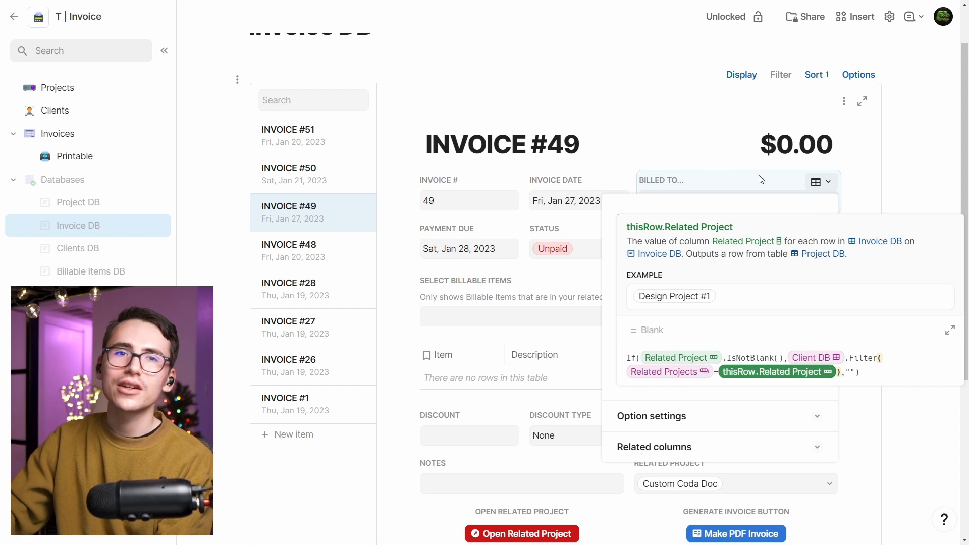
{"action": "left_click", "coordinate": [872, 177]}
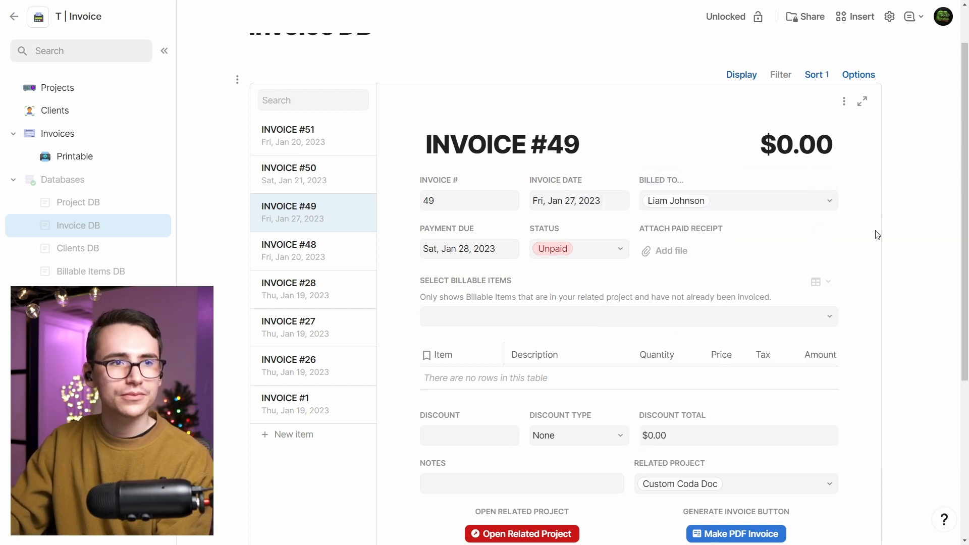
Step: Show Invoice #50 in Invoice DB and look over the billable items of its related Web Design project
{"action": "scroll", "coordinate": [512, 345], "scroll_direction": "down", "scroll_amount": 1}
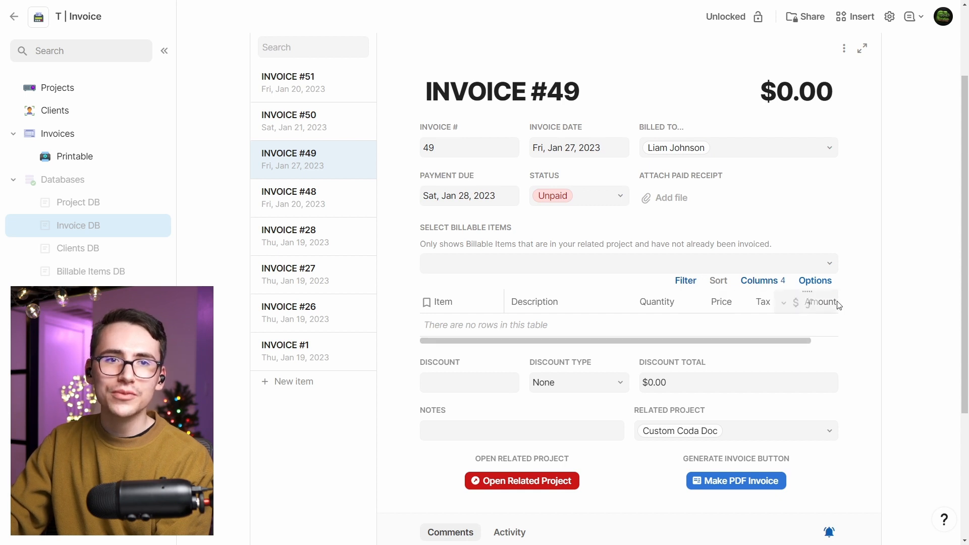
{"action": "scroll", "coordinate": [966, 221], "scroll_direction": "down", "scroll_amount": 1}
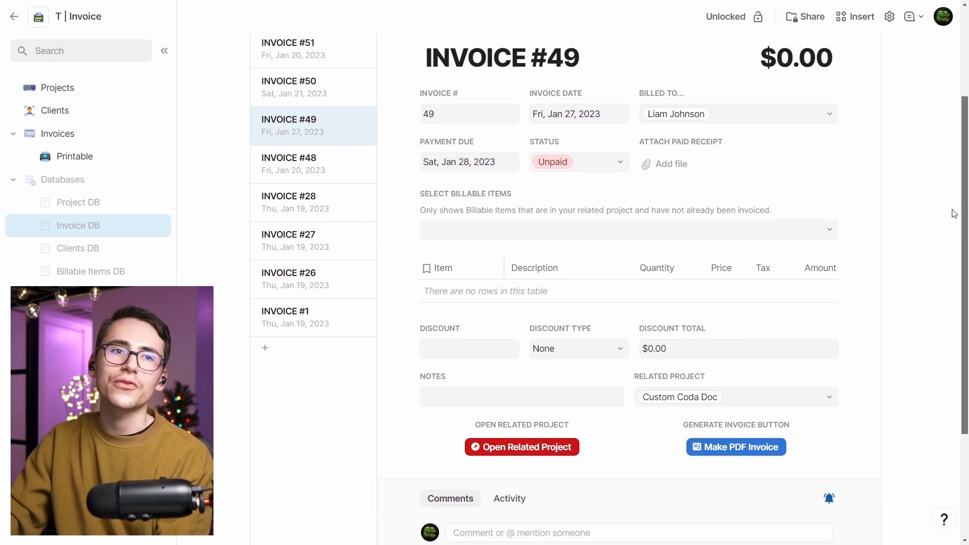
{"action": "scroll", "coordinate": [634, 113], "scroll_direction": "up", "scroll_amount": 1}
{"action": "left_click", "coordinate": [314, 123]}
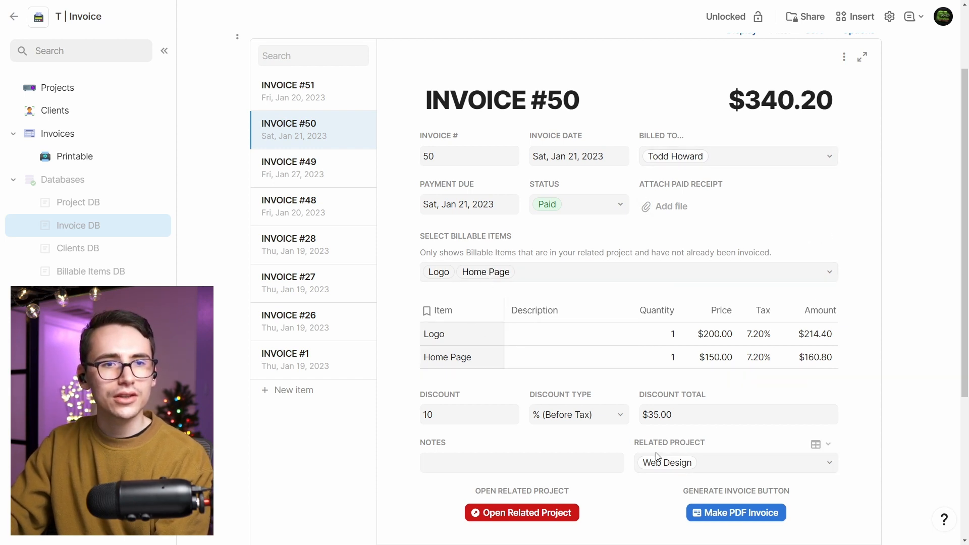
{"action": "mouse_move", "coordinate": [657, 462]}
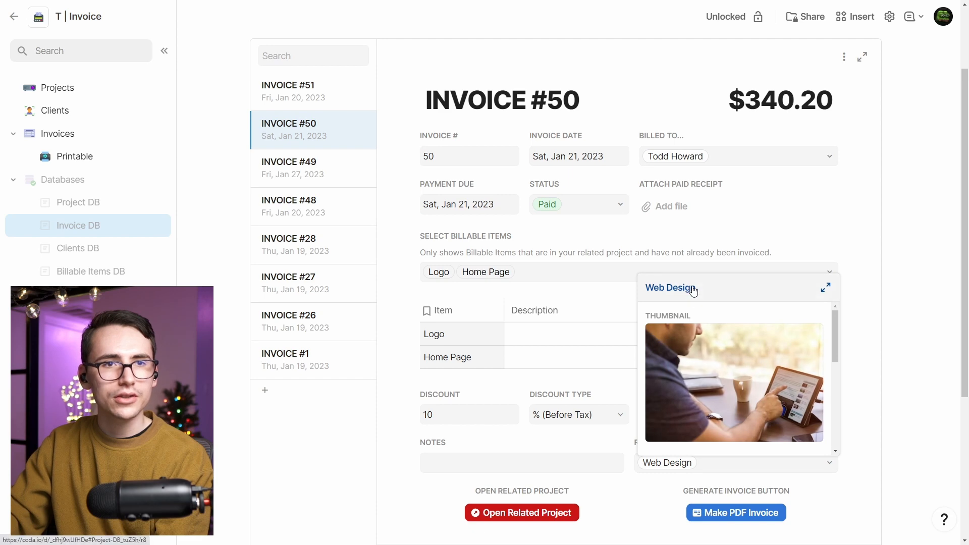
{"action": "left_click", "coordinate": [691, 289]}
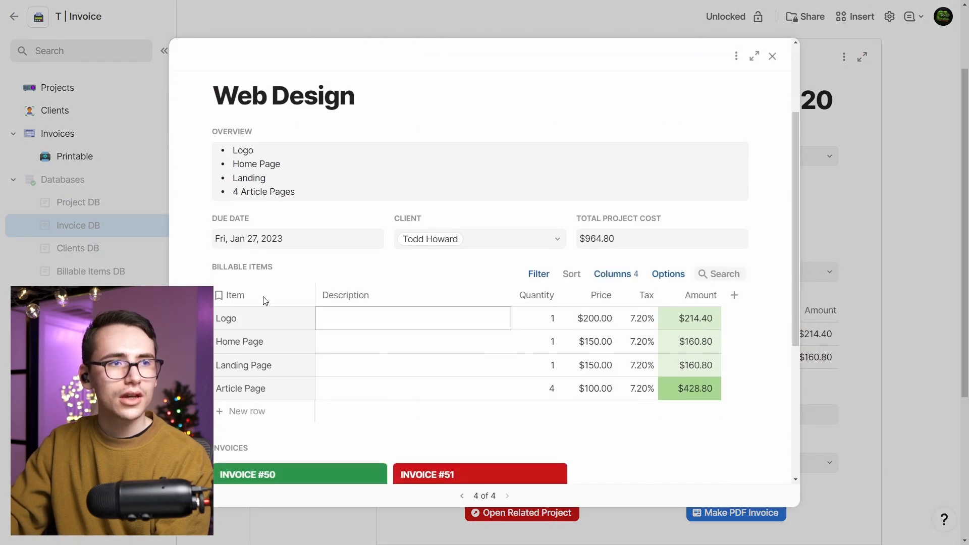
{"action": "left_click", "coordinate": [914, 332]}
Step: View the Discount Total formula of Invoice #50 in the expanded editor and examine its SwitchIf function, discarding any edits
{"action": "scroll", "coordinate": [961, 269], "scroll_direction": "down", "scroll_amount": 1}
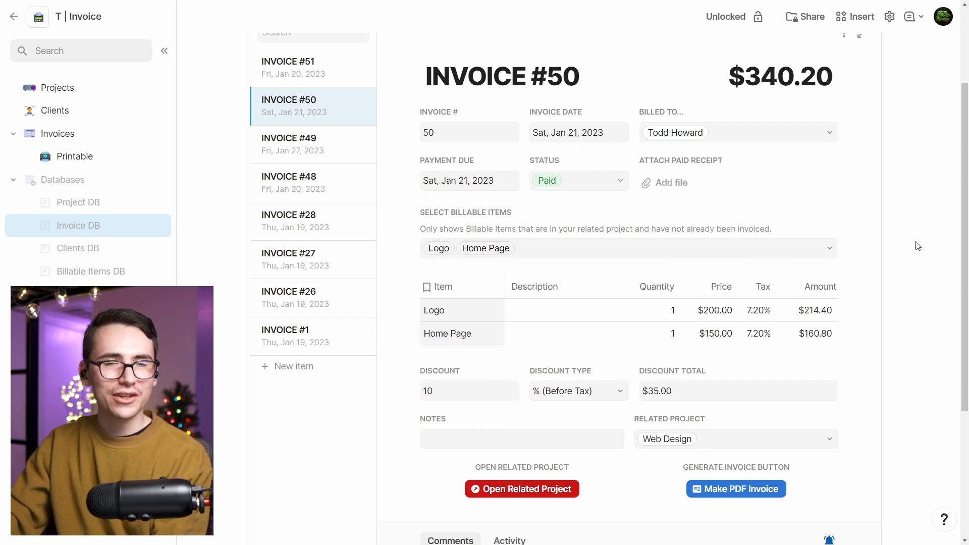
{"action": "scroll", "coordinate": [965, 174], "scroll_direction": "down", "scroll_amount": 1}
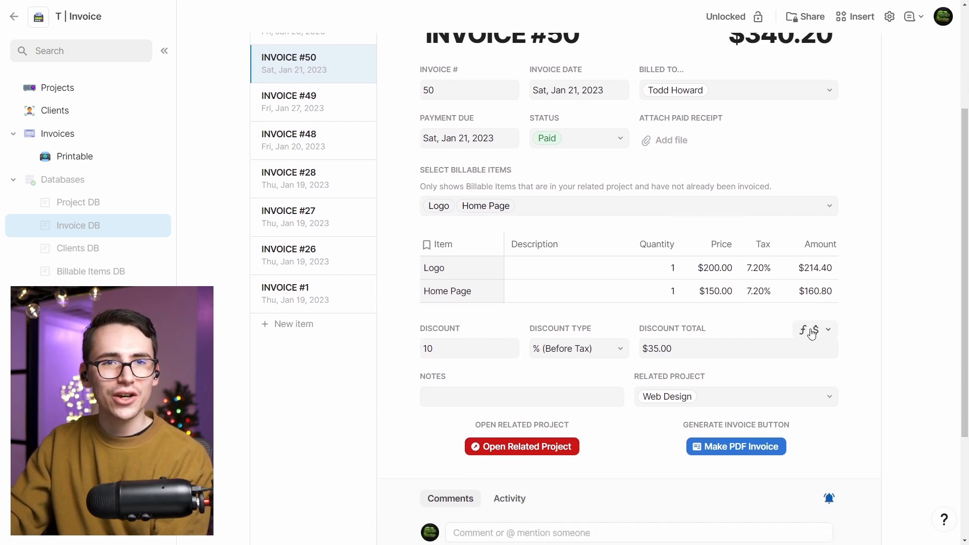
{"action": "left_click", "coordinate": [810, 331]}
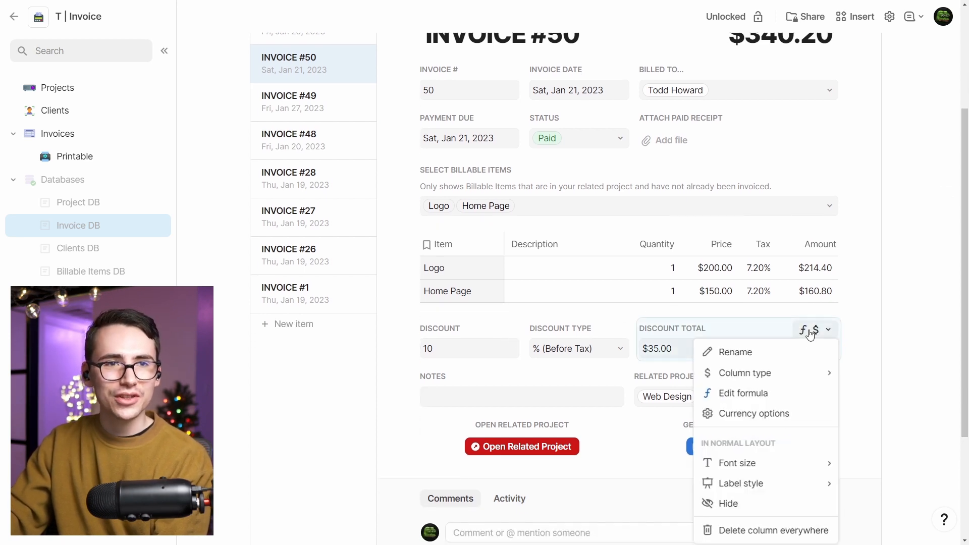
{"action": "left_click", "coordinate": [761, 393]}
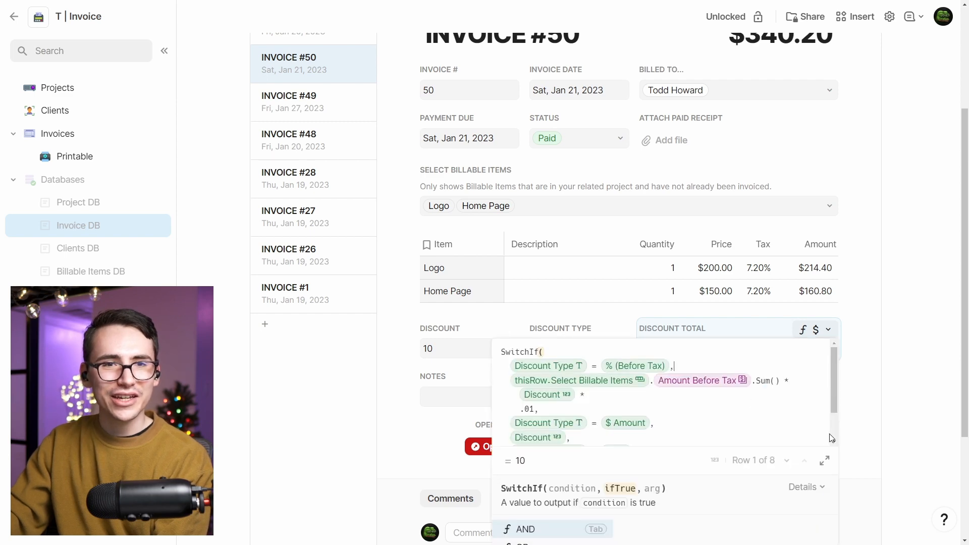
{"action": "left_click", "coordinate": [825, 461]}
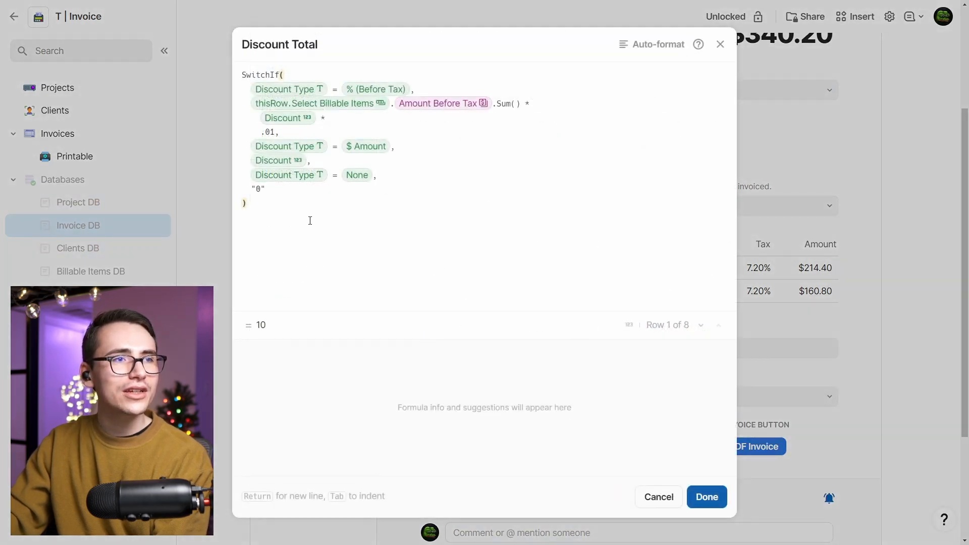
{"action": "left_click_drag", "start_coordinate": [243, 75], "coordinate": [303, 68]}
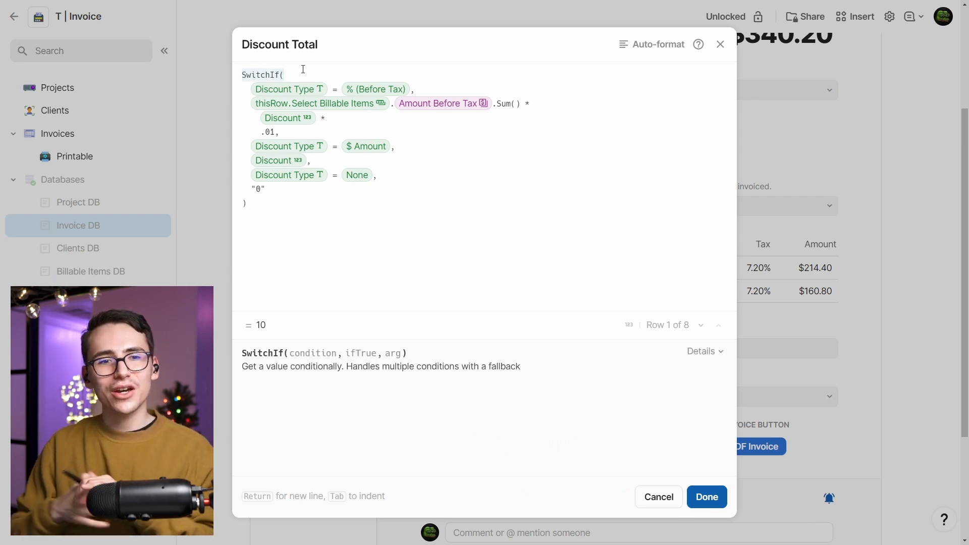
{"action": "left_click", "coordinate": [650, 493]}
Step: Check the Discount Type choices, and examine the % (Before Tax) condition in the expanded Discount Total formula
{"action": "left_click", "coordinate": [616, 348]}
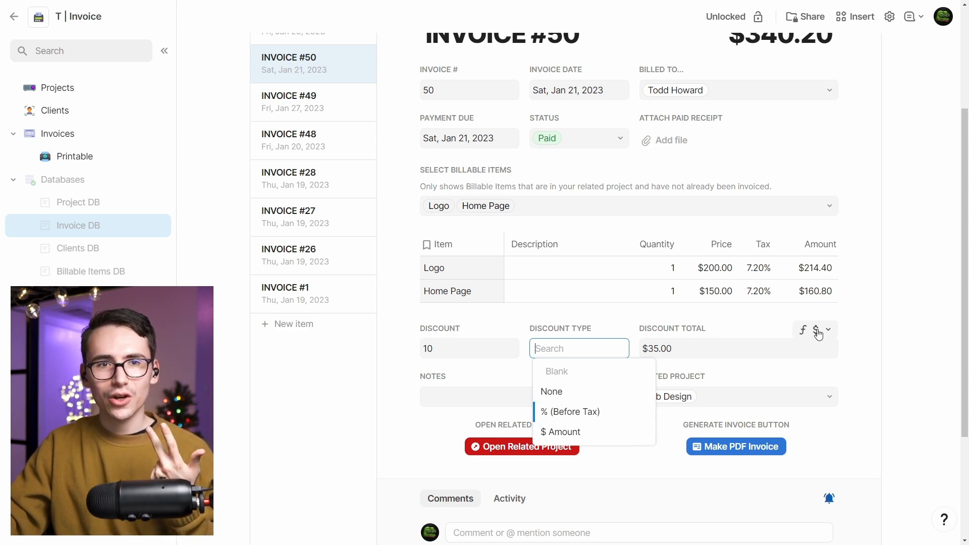
{"action": "left_click", "coordinate": [827, 329]}
{"action": "left_click", "coordinate": [774, 392]}
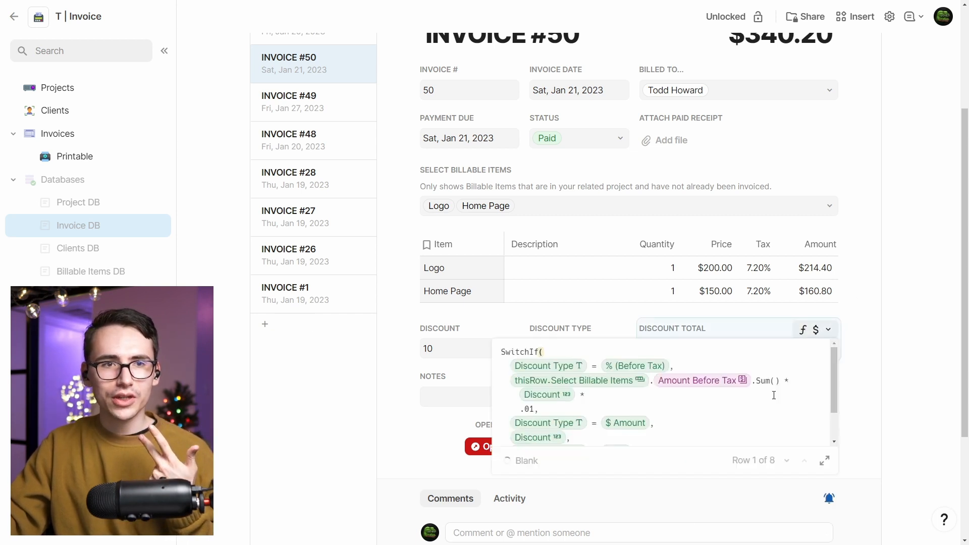
{"action": "left_click", "coordinate": [824, 461]}
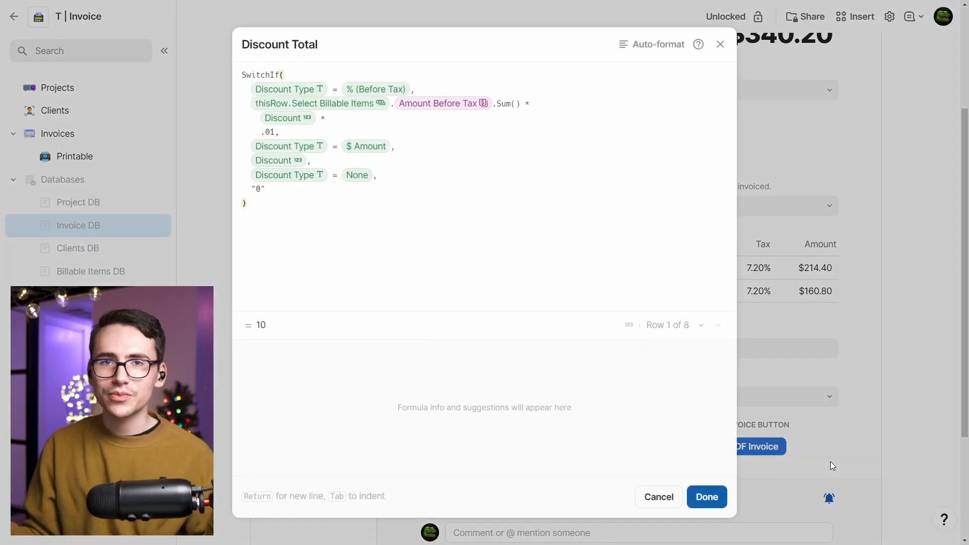
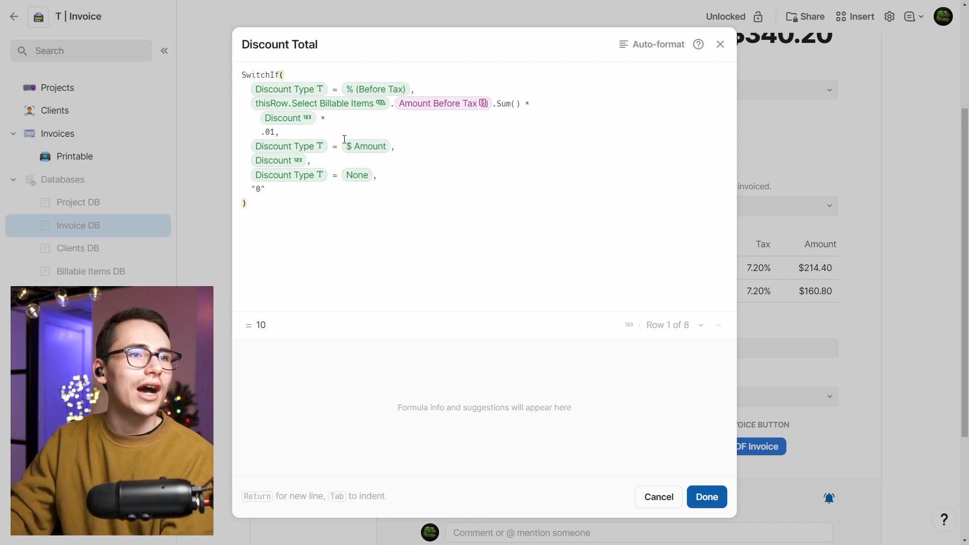
{"action": "left_click", "coordinate": [288, 91]}
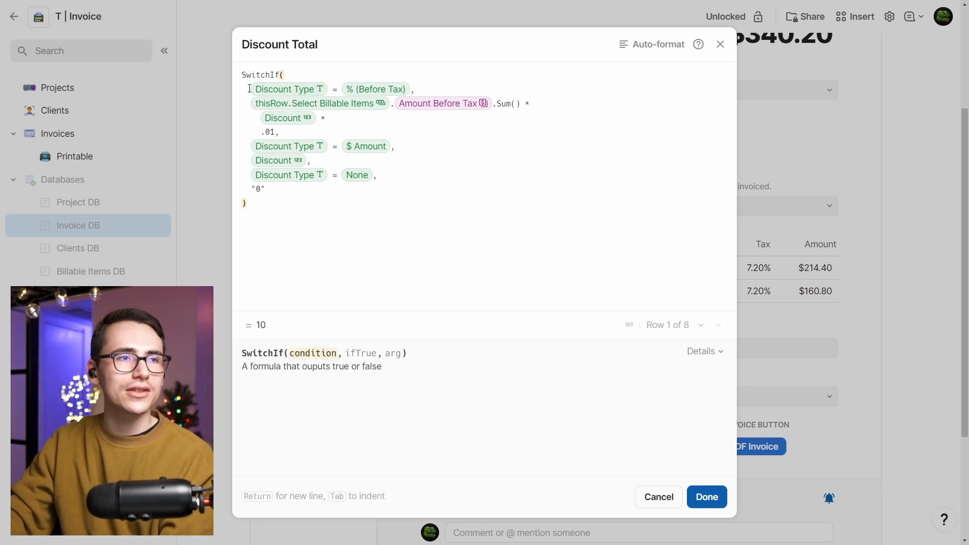
{"action": "left_click", "coordinate": [298, 95]}
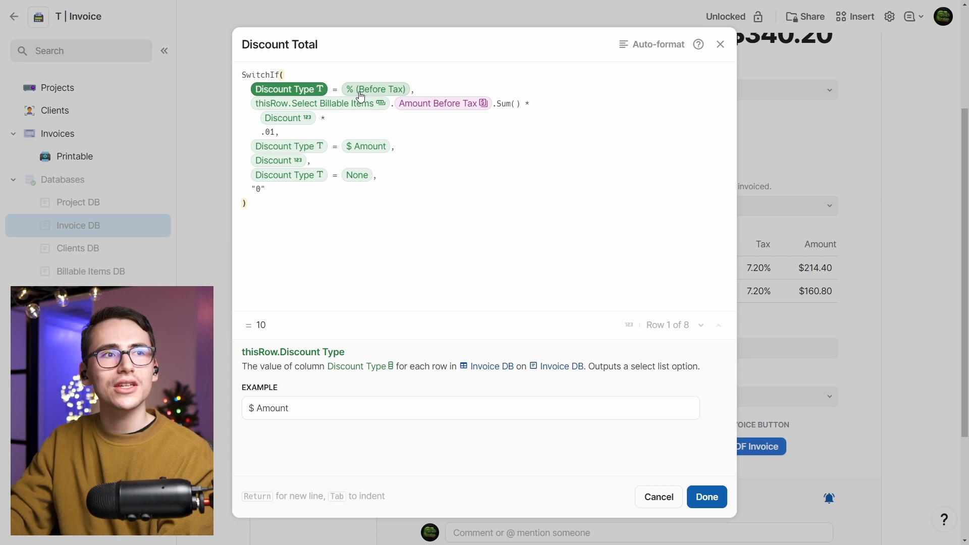
{"action": "left_click", "coordinate": [359, 95]}
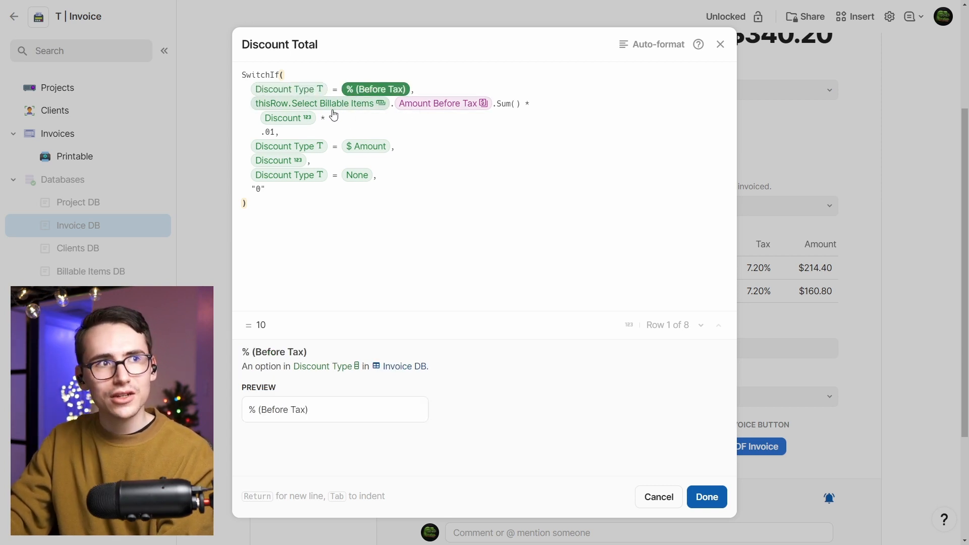
Step: Examine the $ Amount and None conditions of the Discount Total formula with their results, and leave without saving
{"action": "left_click", "coordinate": [285, 148]}
{"action": "left_click", "coordinate": [384, 150]}
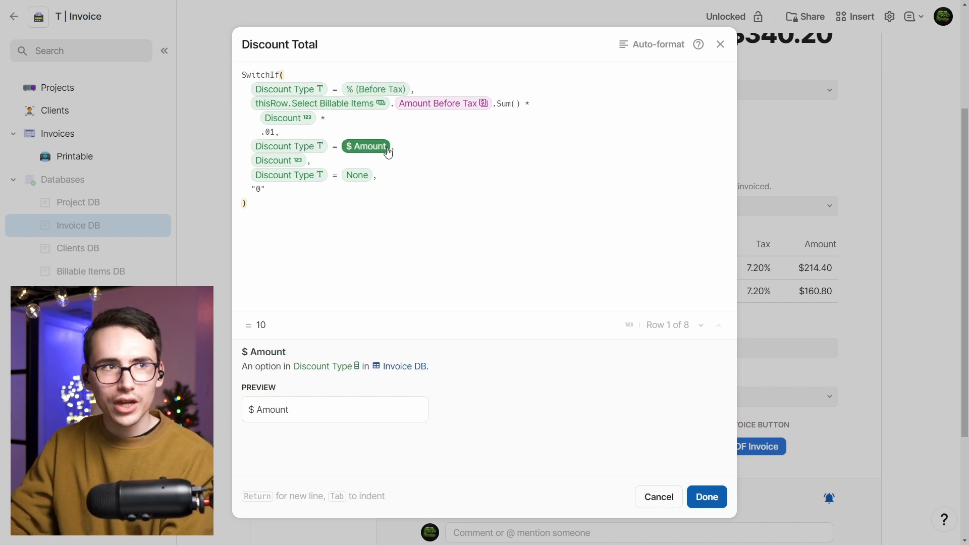
{"action": "left_click", "coordinate": [298, 161]}
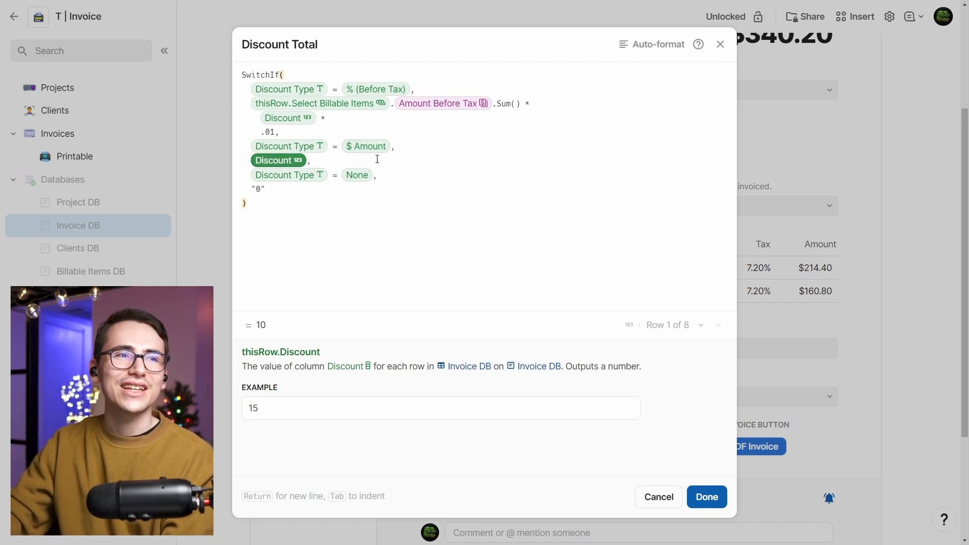
{"action": "left_click", "coordinate": [300, 176]}
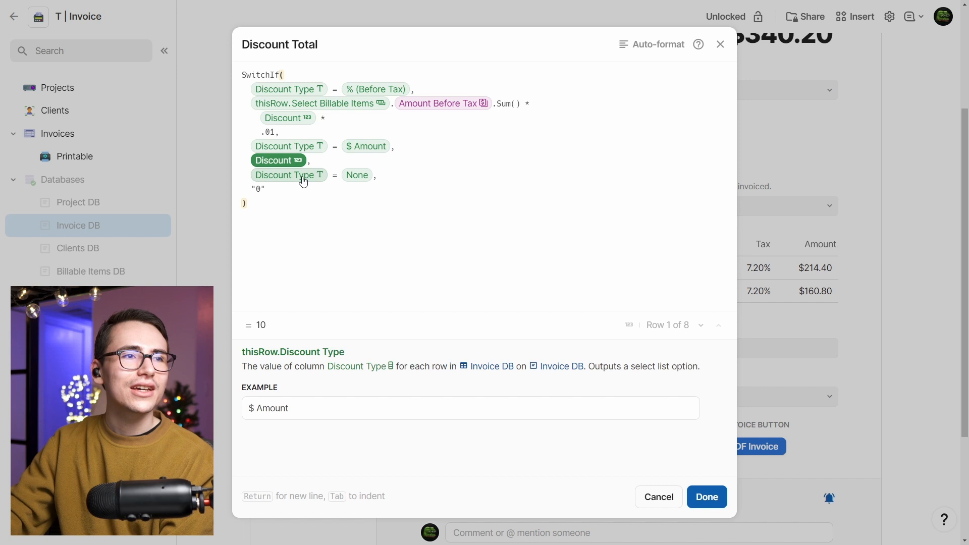
{"action": "left_click", "coordinate": [361, 183]}
{"action": "left_click", "coordinate": [264, 192]}
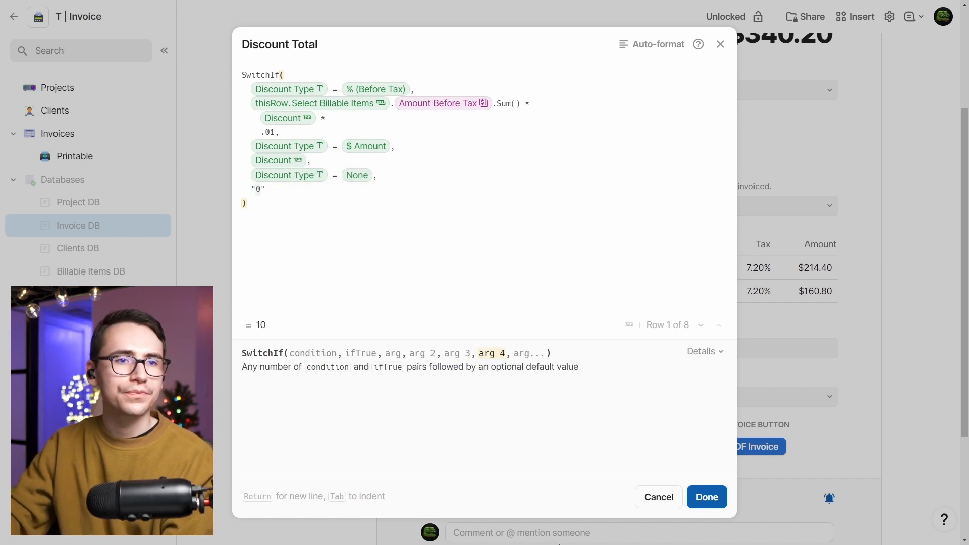
{"action": "left_click", "coordinate": [668, 497]}
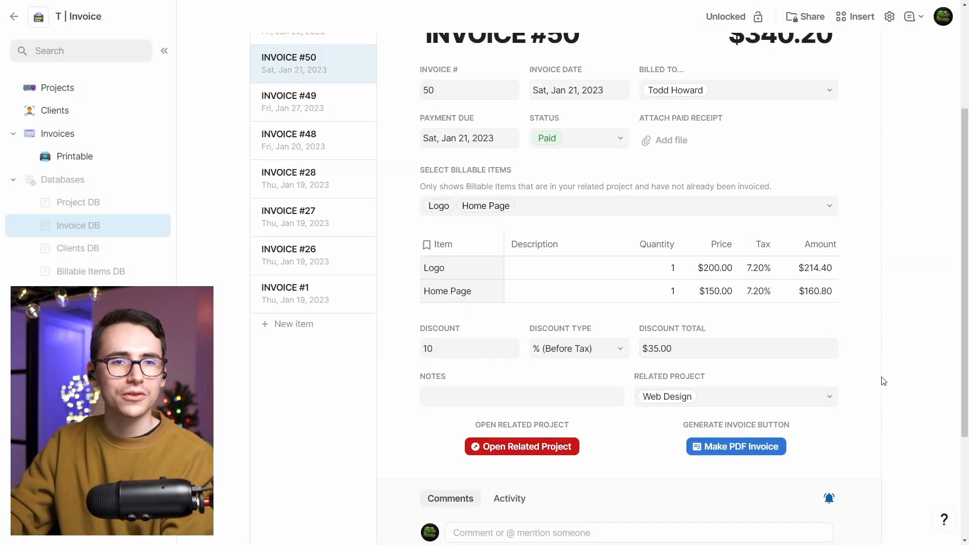
Step: Look at the Notes field of Invoice #50, try its Open Related Project action and close the project details
{"action": "left_click_drag", "start_coordinate": [964, 230], "coordinate": [950, 258]}
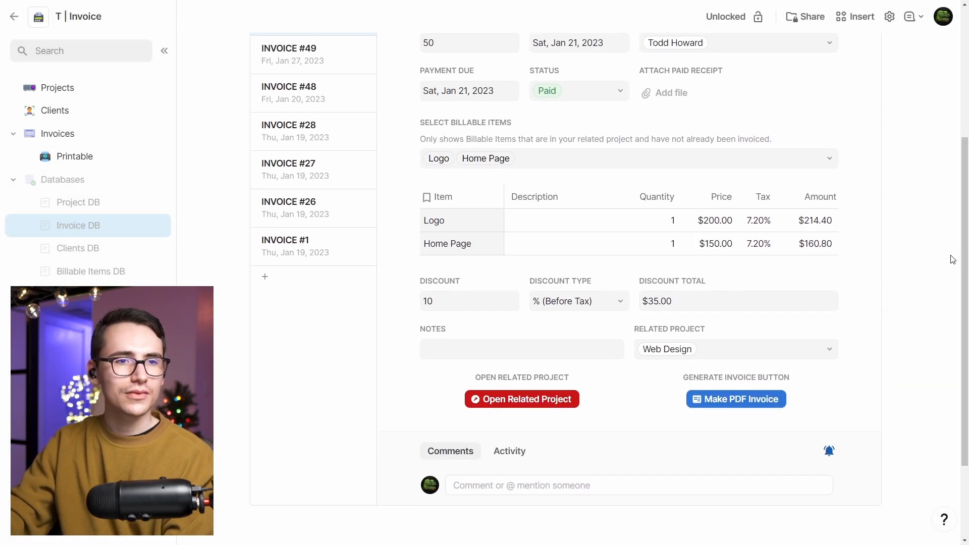
{"action": "left_click", "coordinate": [577, 348]}
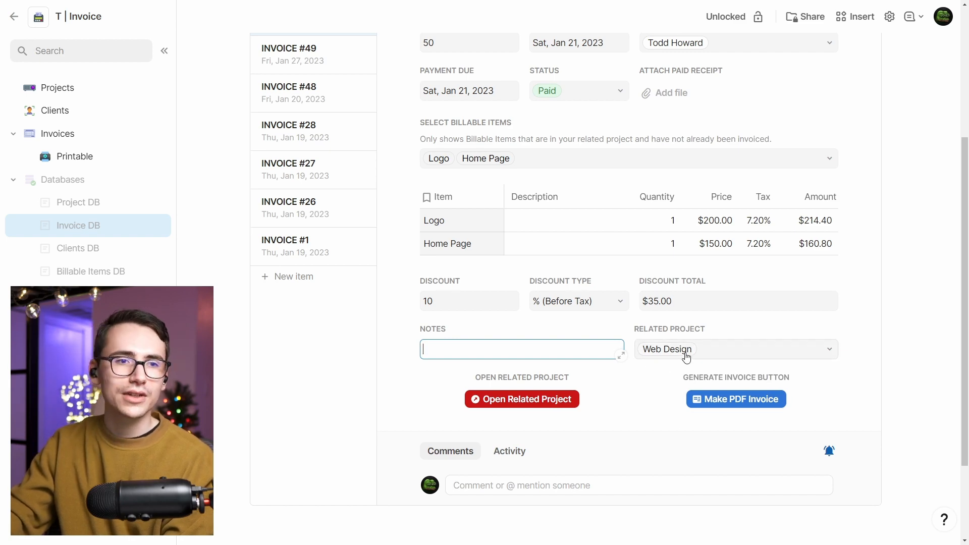
{"action": "left_click", "coordinate": [522, 399]}
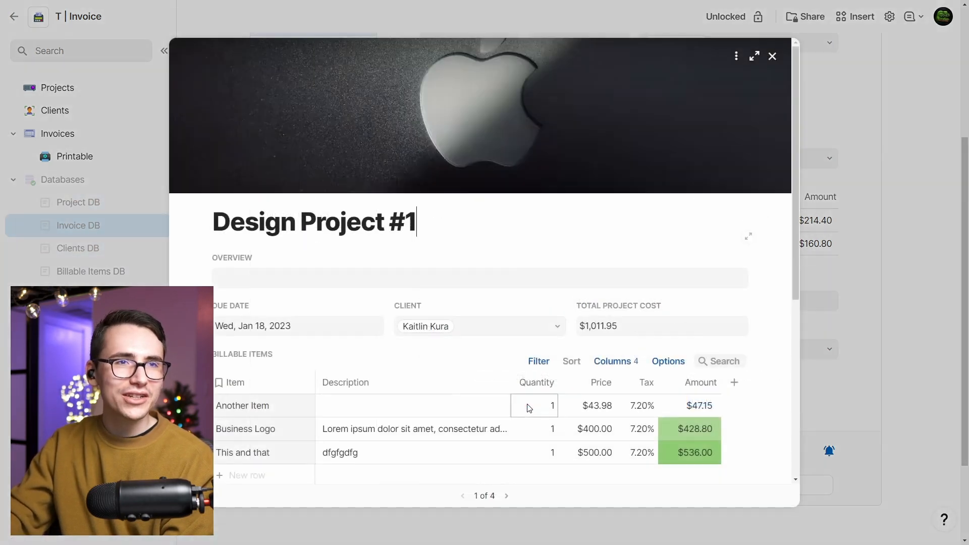
{"action": "left_click", "coordinate": [822, 165]}
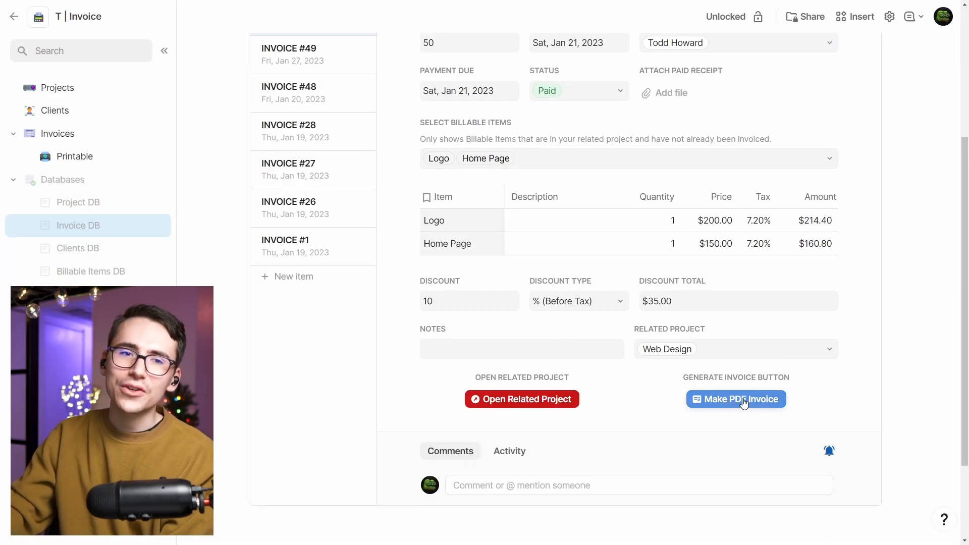
Step: Examine the Make PDF Invoice button's options and its action formula, including RunActions, SetControlValue and OpenWindow
{"action": "left_click", "coordinate": [768, 379]}
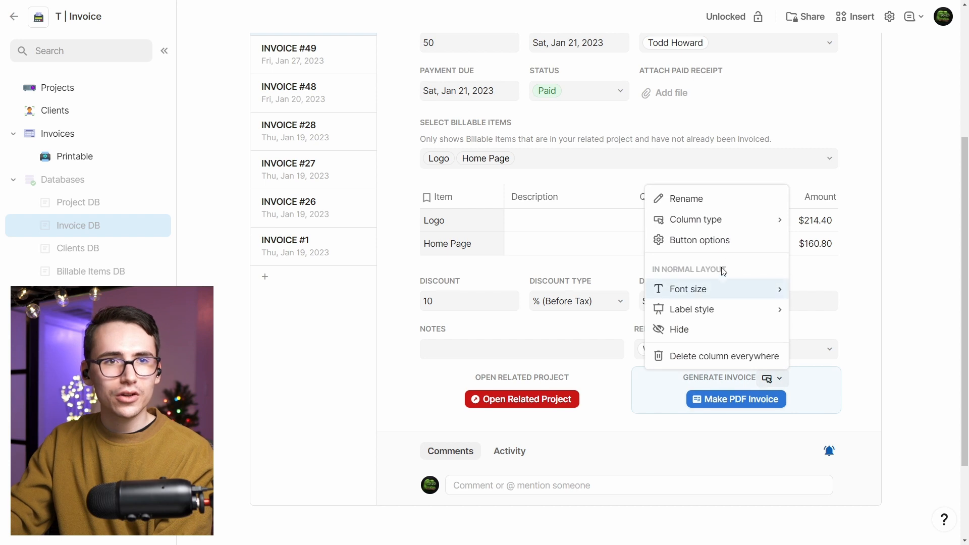
{"action": "left_click", "coordinate": [725, 242]}
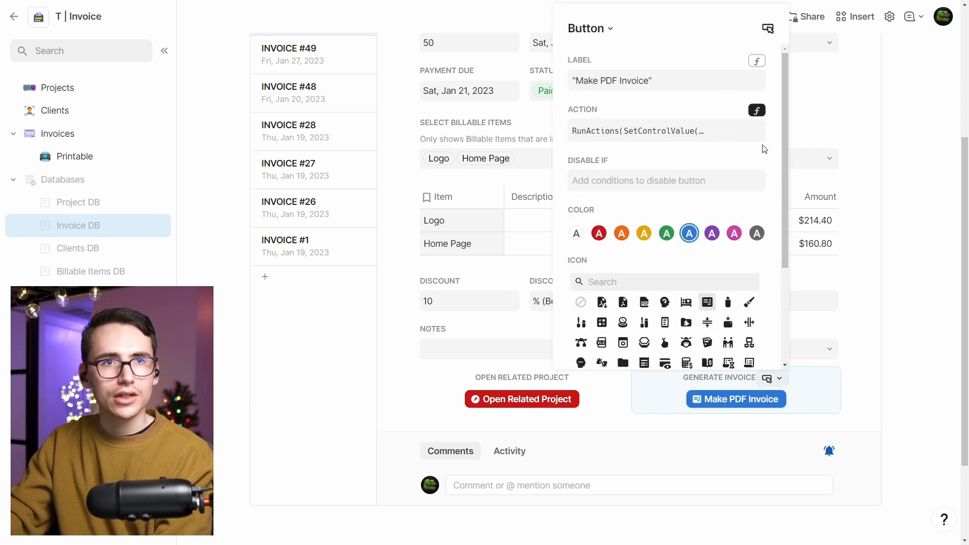
{"action": "left_click", "coordinate": [727, 132]}
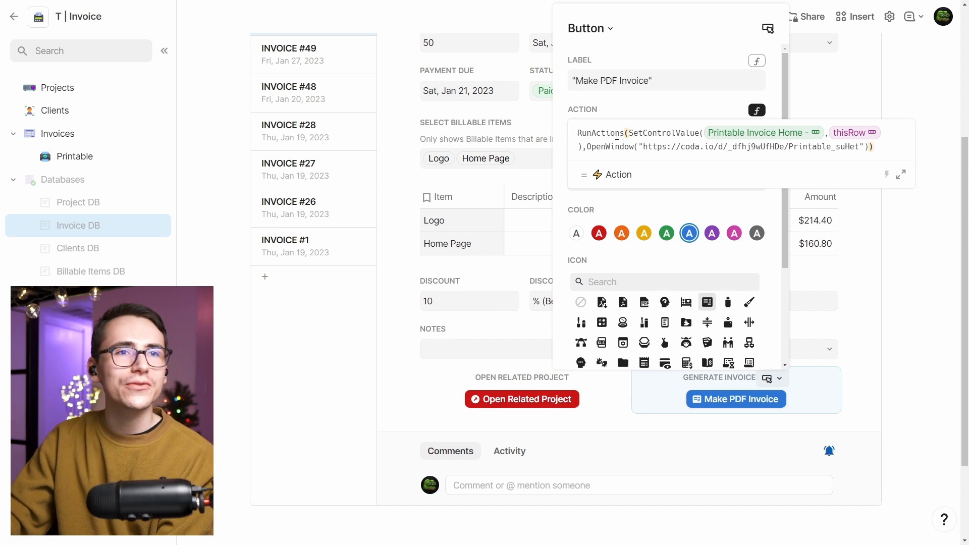
{"action": "left_click", "coordinate": [622, 133]}
{"action": "left_click", "coordinate": [629, 134]}
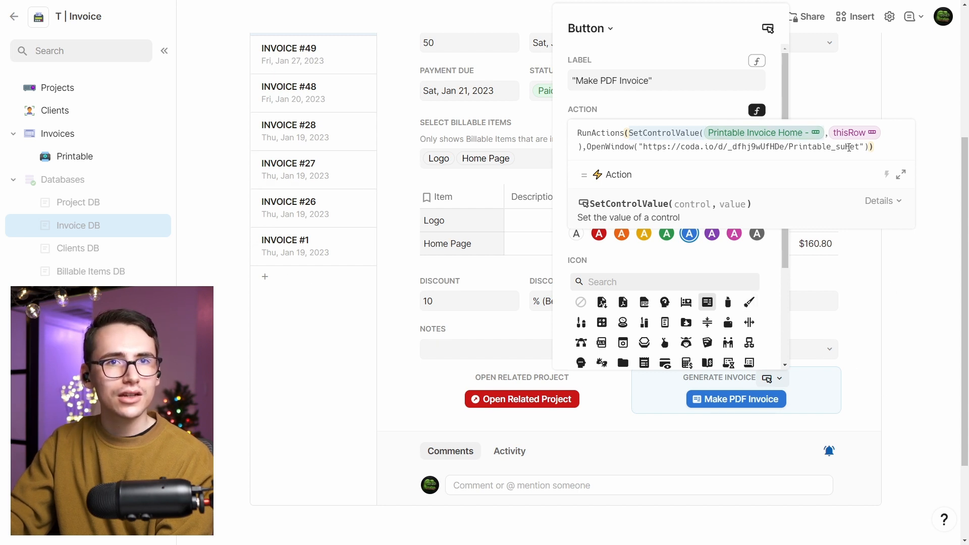
{"action": "left_click", "coordinate": [850, 147]}
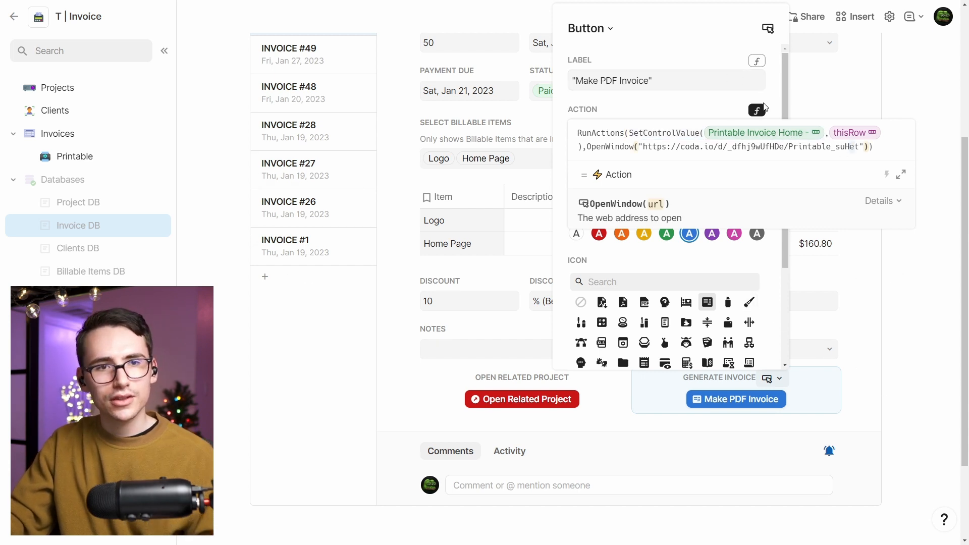
{"action": "left_click", "coordinate": [819, 329]}
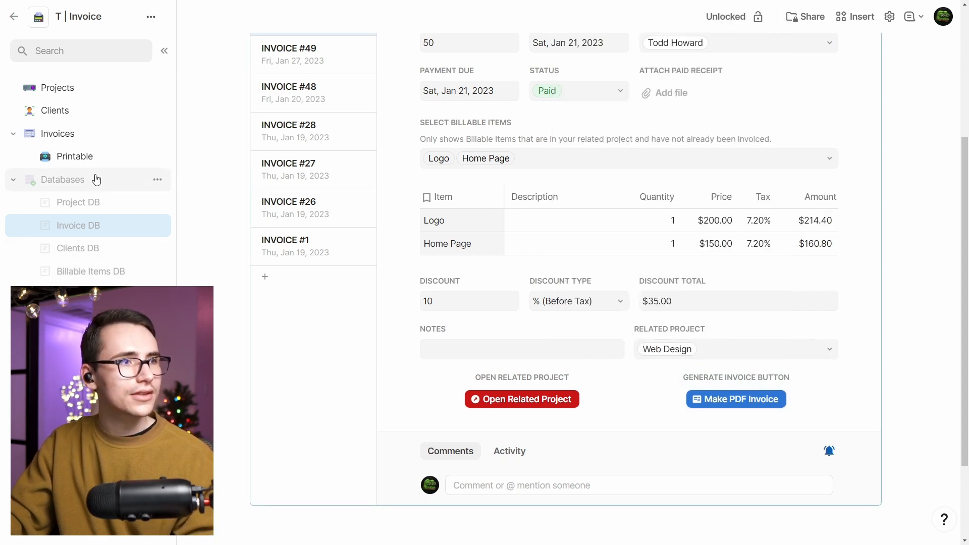
Step: Inspect the Printable page's invoice selector, checking its lookup settings and its list of selectable invoices
{"action": "left_click", "coordinate": [106, 157]}
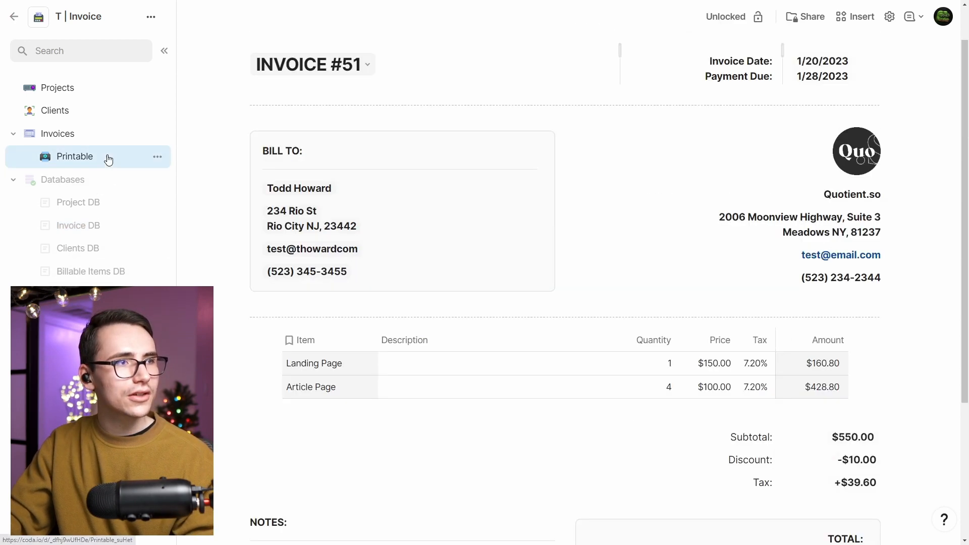
{"action": "left_click", "coordinate": [348, 65]}
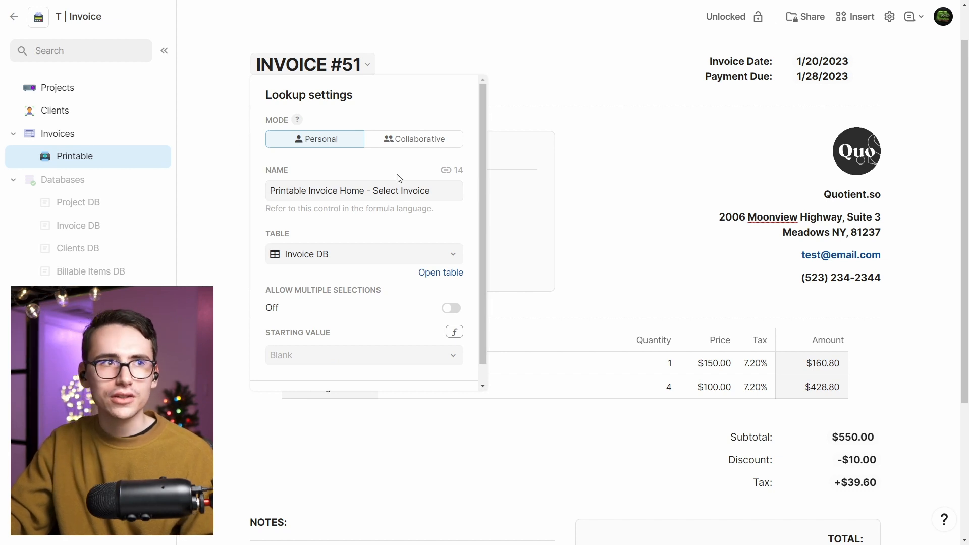
{"action": "left_click", "coordinate": [286, 62]}
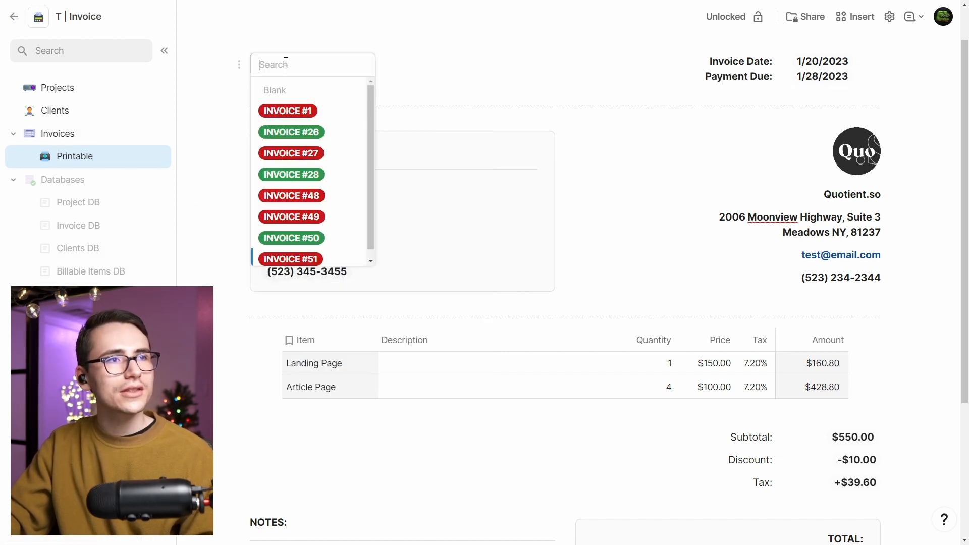
Step: Examine the SetControlValue and OpenWindow parts of the Make PDF Invoice button's action formula in Invoice DB, and close its options
{"action": "left_click", "coordinate": [119, 271]}
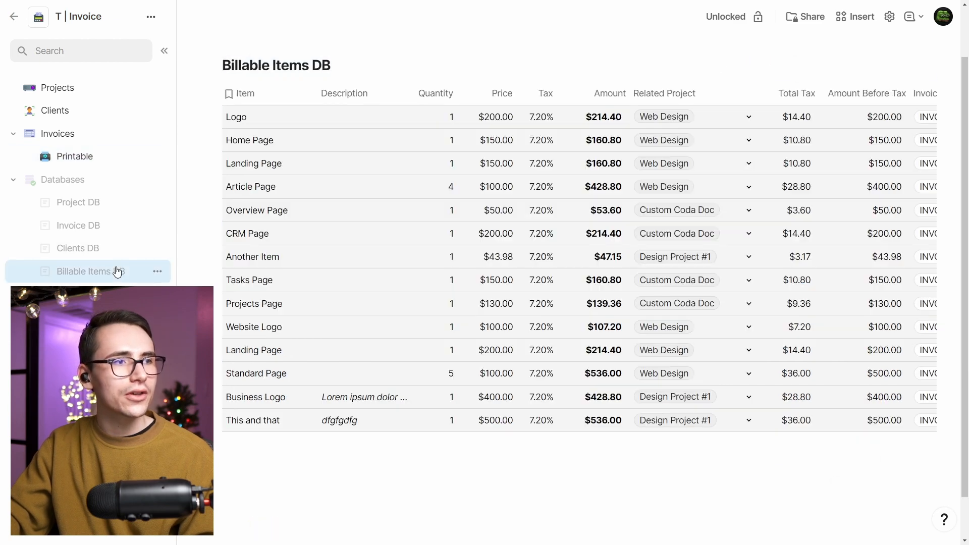
{"action": "left_click", "coordinate": [129, 248]}
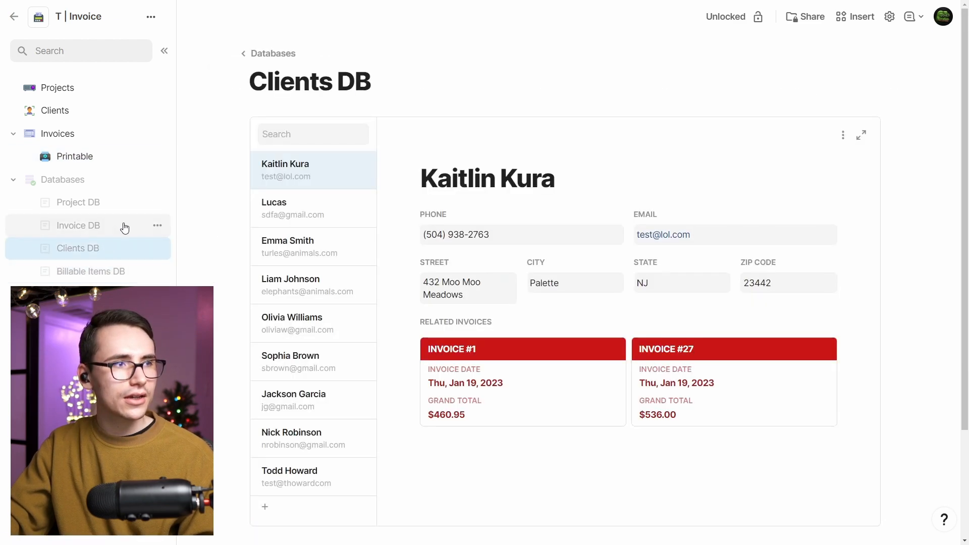
{"action": "left_click", "coordinate": [124, 225]}
{"action": "left_click", "coordinate": [780, 452]}
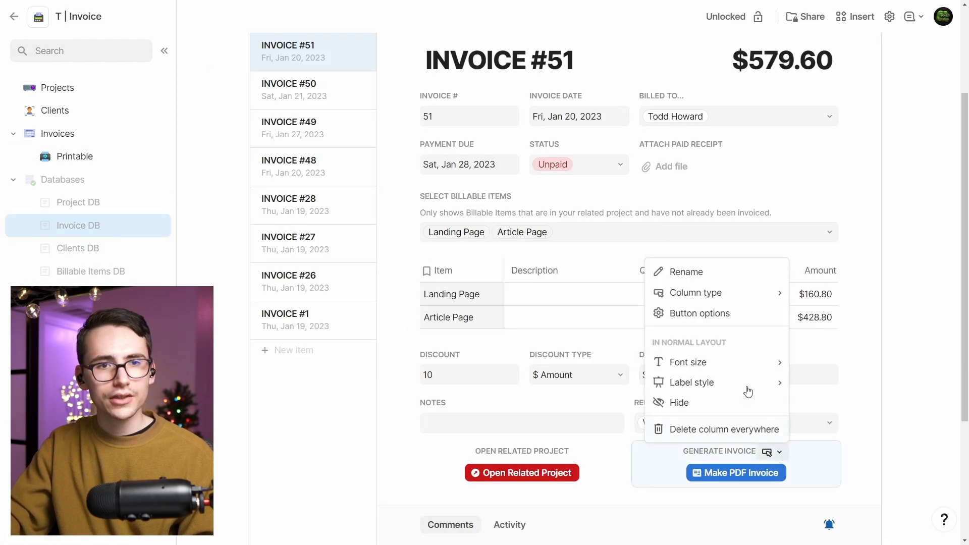
{"action": "left_click", "coordinate": [732, 321]}
{"action": "left_click", "coordinate": [731, 148]}
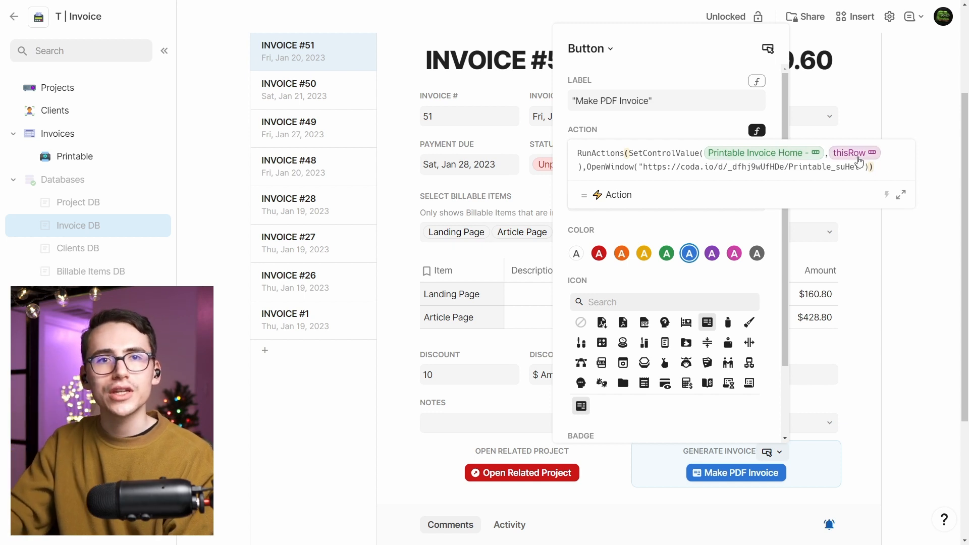
{"action": "left_click", "coordinate": [587, 167]}
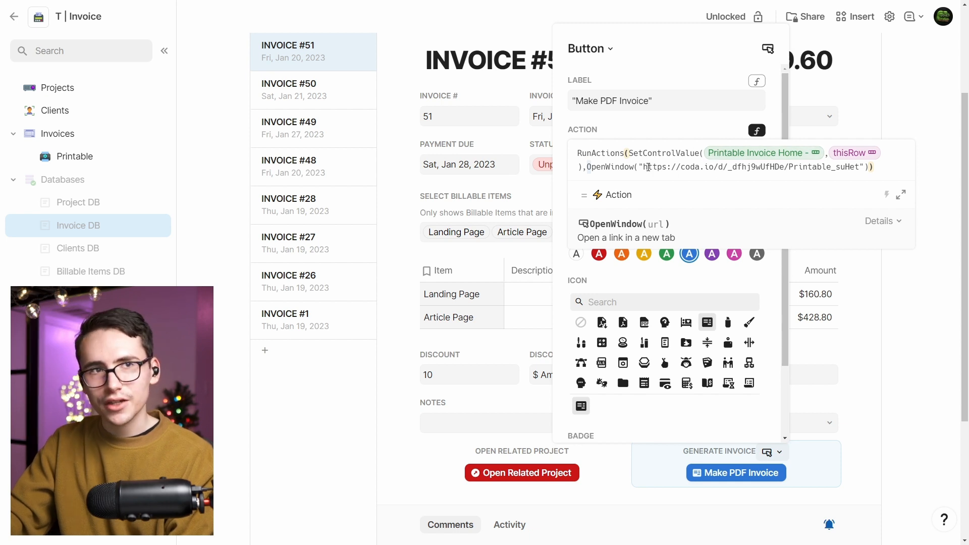
{"action": "left_click", "coordinate": [645, 167]}
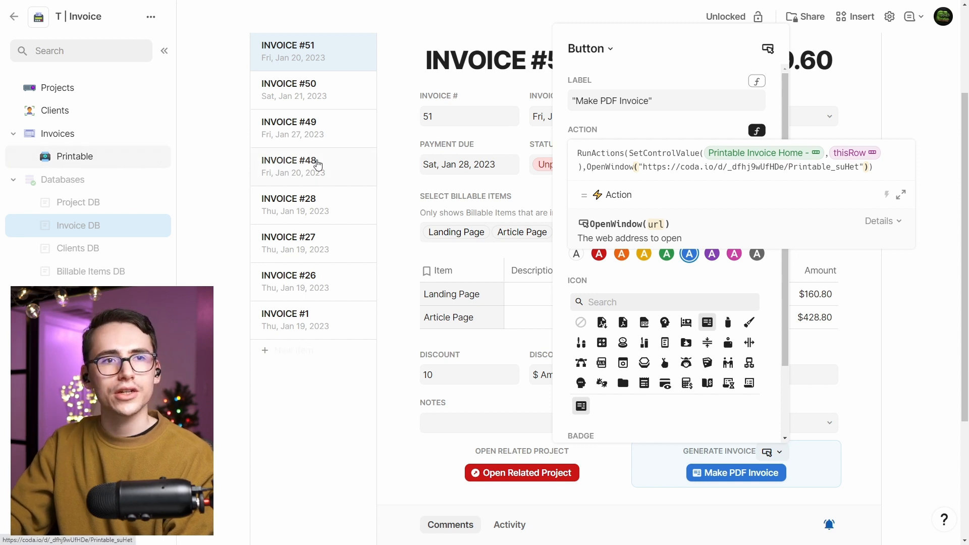
{"action": "left_click", "coordinate": [783, 287]}
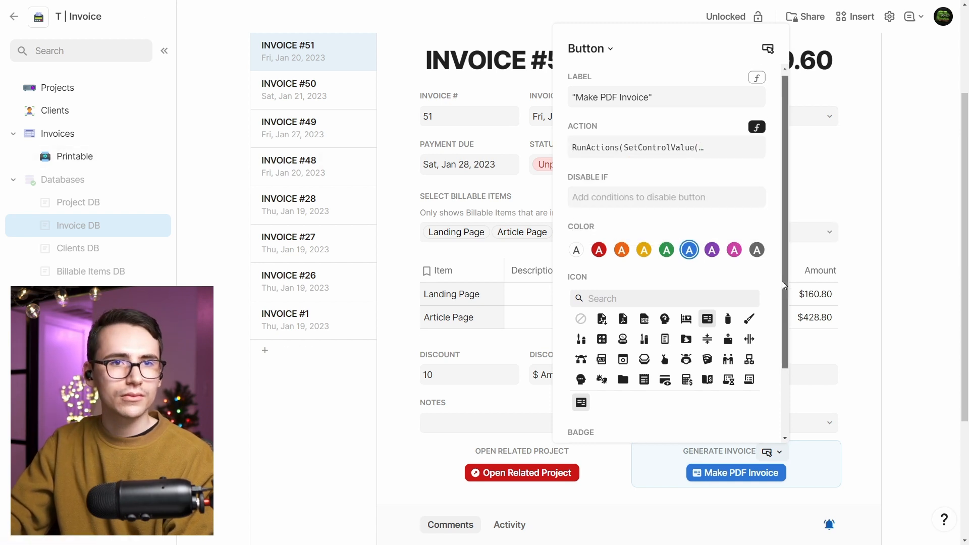
{"action": "mouse_move", "coordinate": [782, 280]}
{"action": "left_mouse_down"}
{"action": "mouse_move", "coordinate": [784, 316]}
{"action": "mouse_move", "coordinate": [781, 274]}
{"action": "left_mouse_up"}
{"action": "left_click", "coordinate": [894, 351]}
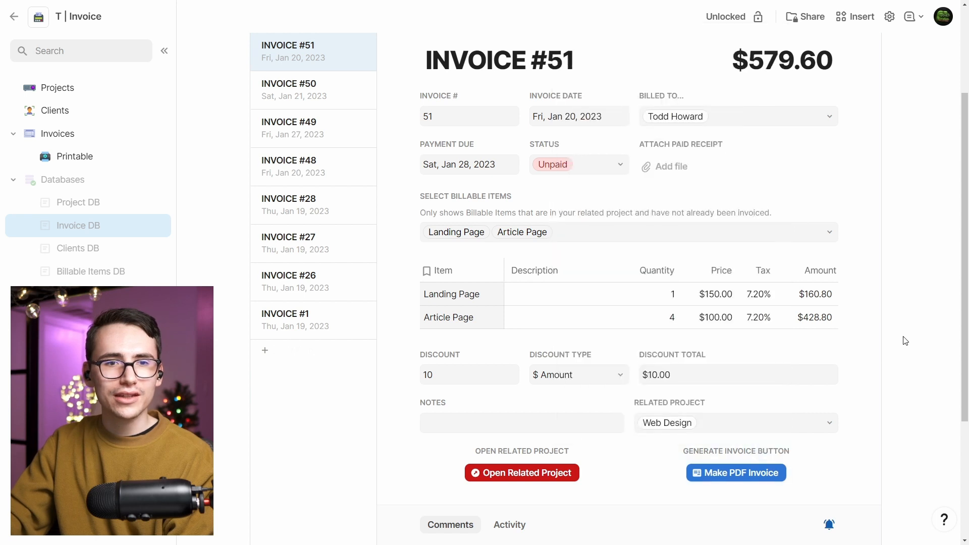
Step: Review the Printable page's invoice layout, from the Bill To details to the Notes and Total sections
{"action": "scroll", "coordinate": [958, 283], "scroll_direction": "down", "scroll_amount": 2}
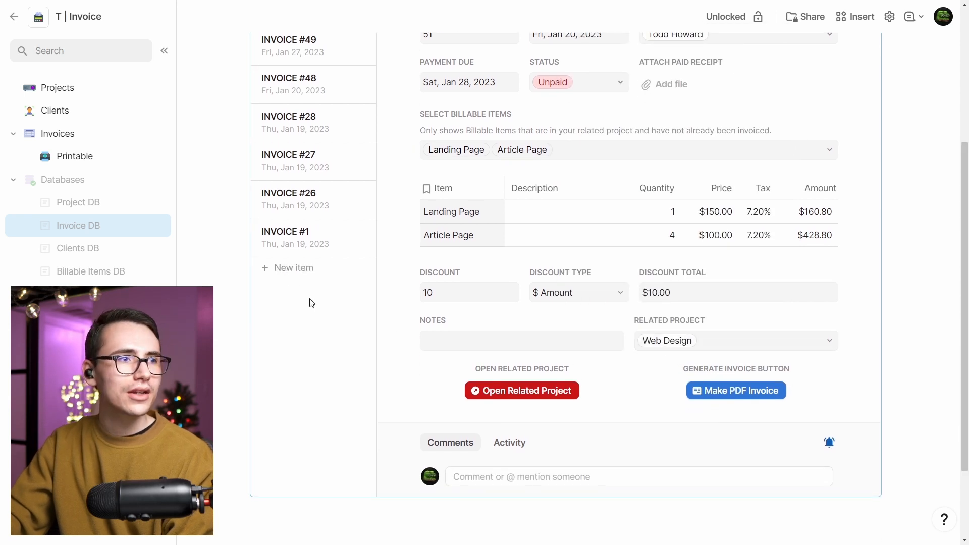
{"action": "left_click", "coordinate": [121, 160]}
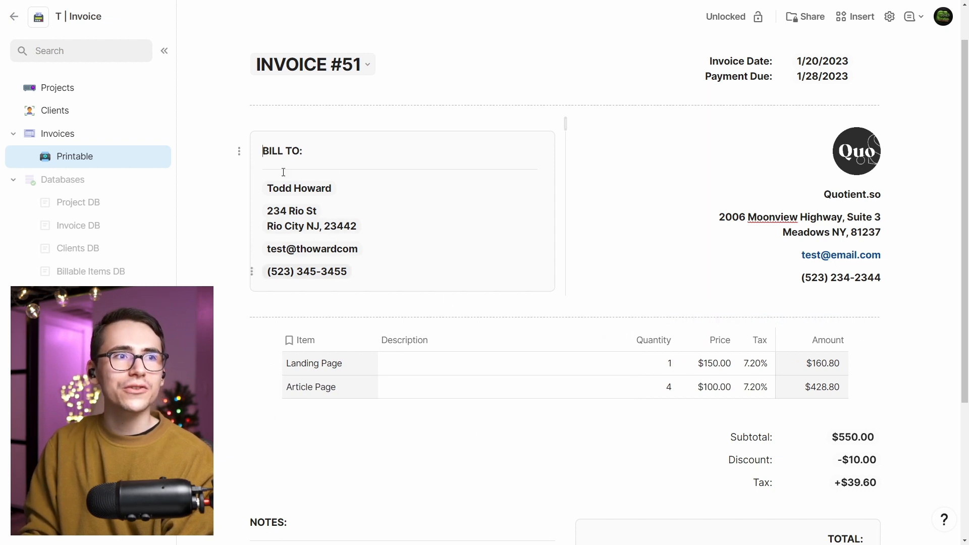
{"action": "scroll", "coordinate": [296, 221], "scroll_direction": "down", "scroll_amount": 3}
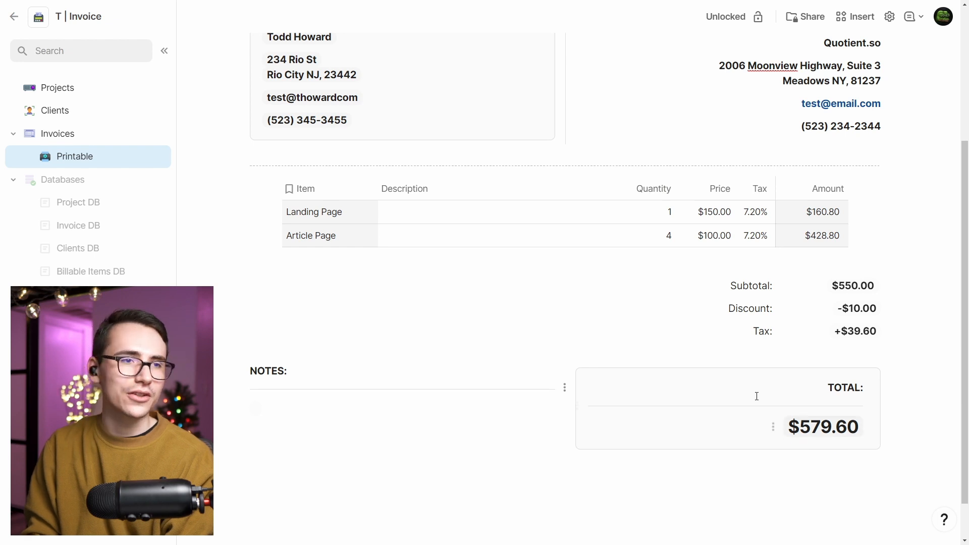
{"action": "scroll", "coordinate": [305, 248], "scroll_direction": "up", "scroll_amount": 4}
Step: Look at the Bill To name formula, keep Invoice #51 in the selector, and check the Invoices page before returning to Printable
{"action": "left_click", "coordinate": [293, 238]}
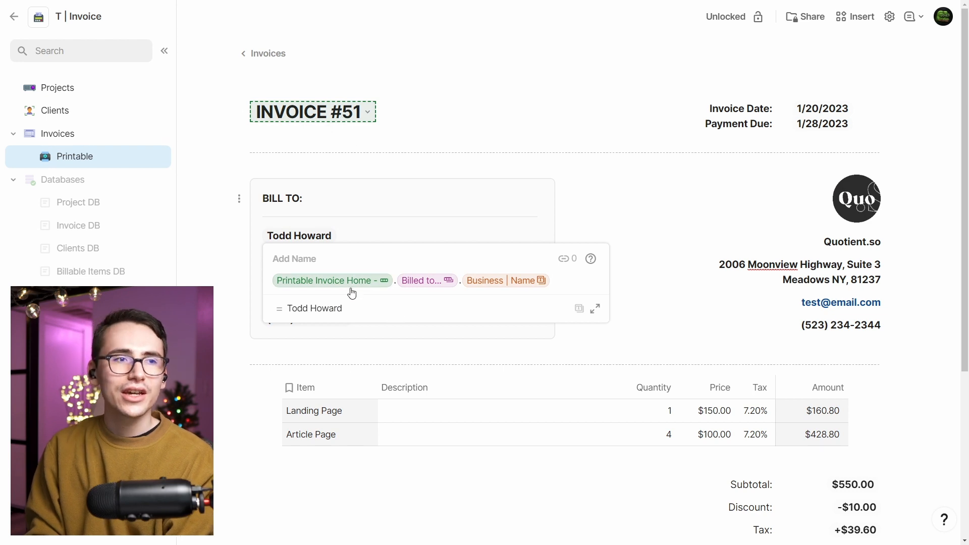
{"action": "left_click", "coordinate": [341, 122]}
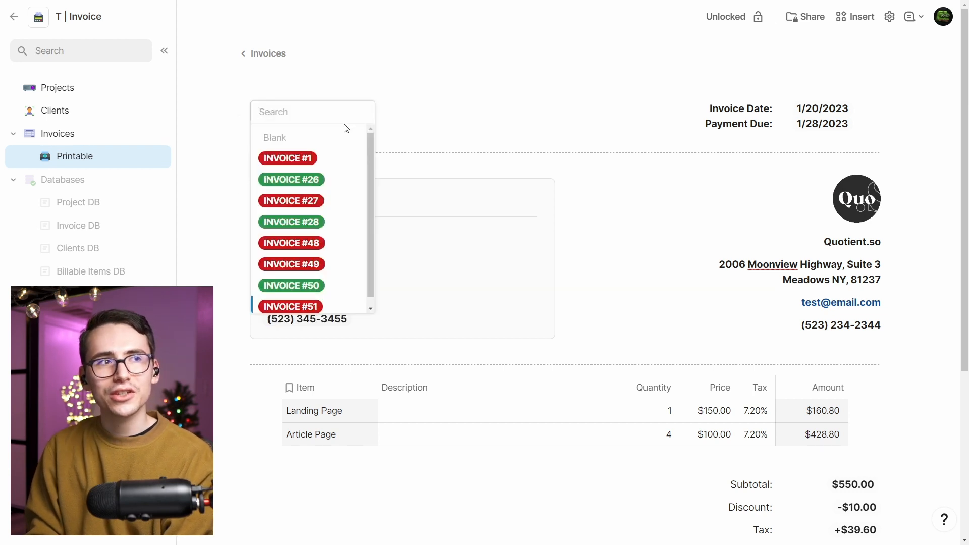
{"action": "left_click", "coordinate": [308, 306]}
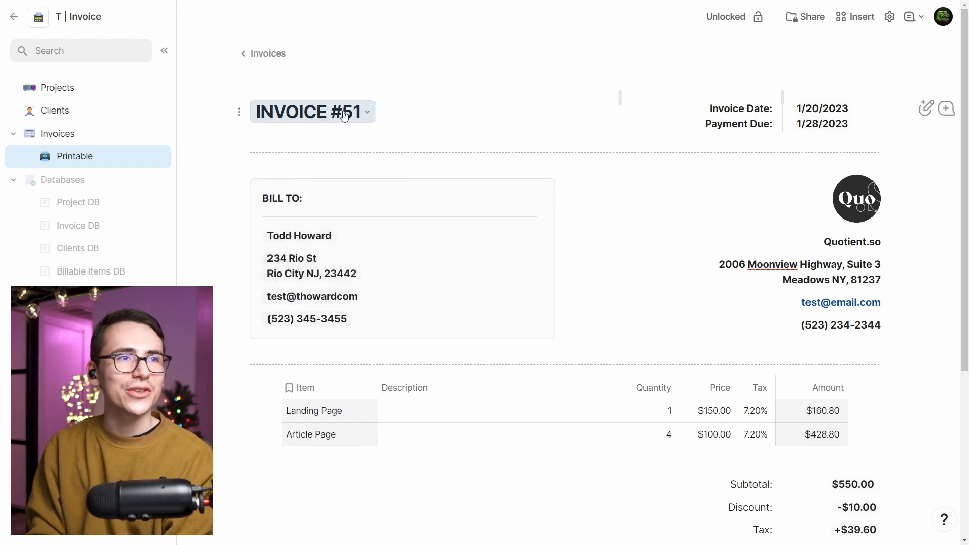
{"action": "left_click", "coordinate": [126, 133]}
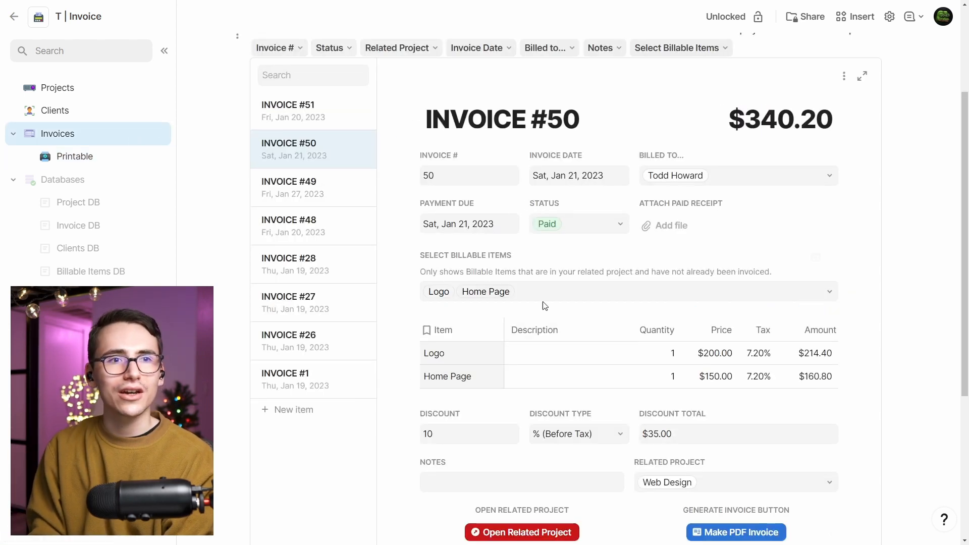
{"action": "left_click", "coordinate": [121, 157]}
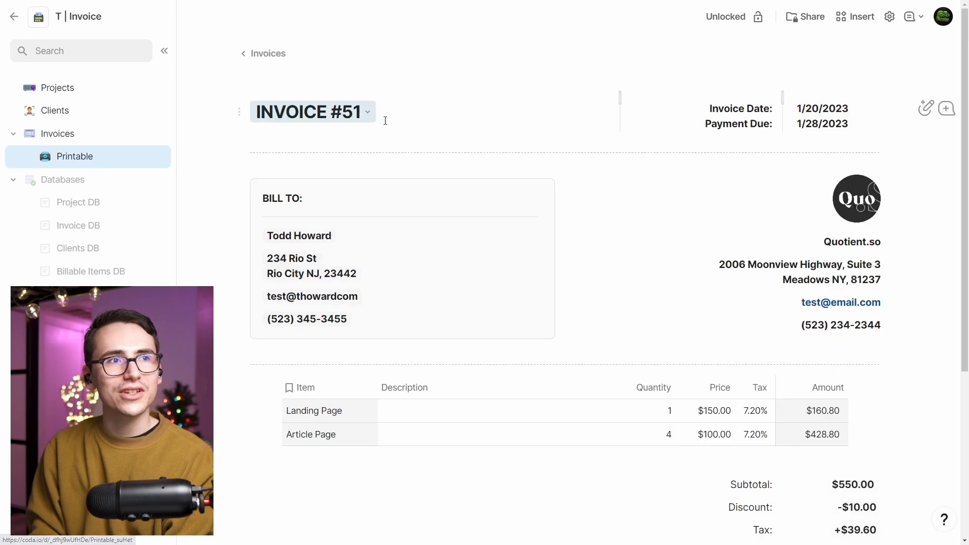
Step: Examine the Printable Invoice Home and Billed to... references in the Bill To name formula, and close it
{"action": "left_click", "coordinate": [314, 236]}
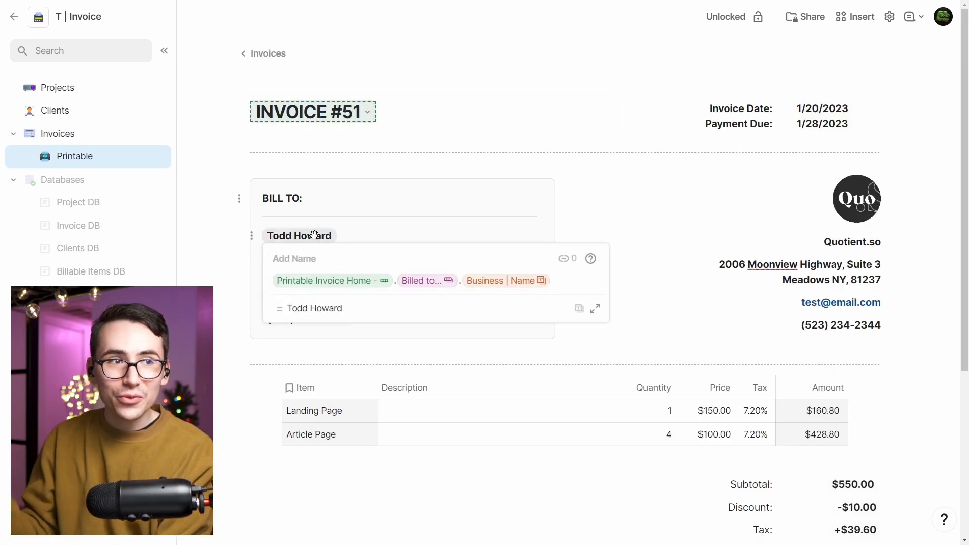
{"action": "left_click", "coordinate": [377, 284]}
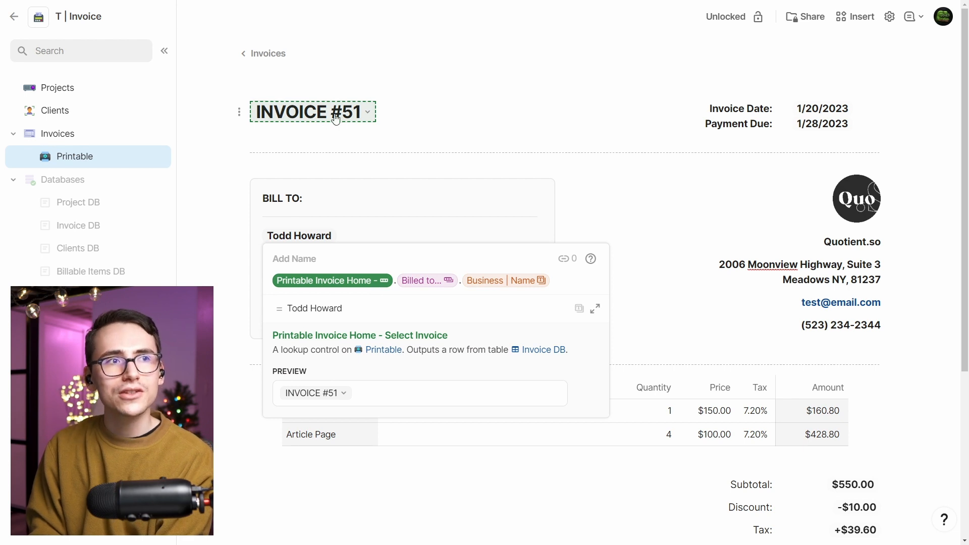
{"action": "left_click", "coordinate": [408, 288]}
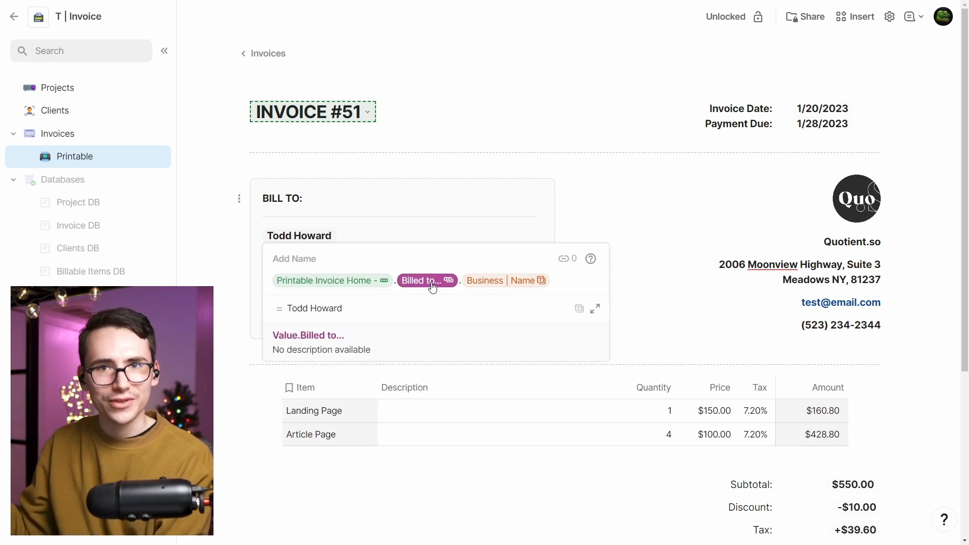
{"action": "left_click", "coordinate": [299, 201]}
Step: Switch the printable invoice to Invoice #48
{"action": "left_click", "coordinate": [351, 120]}
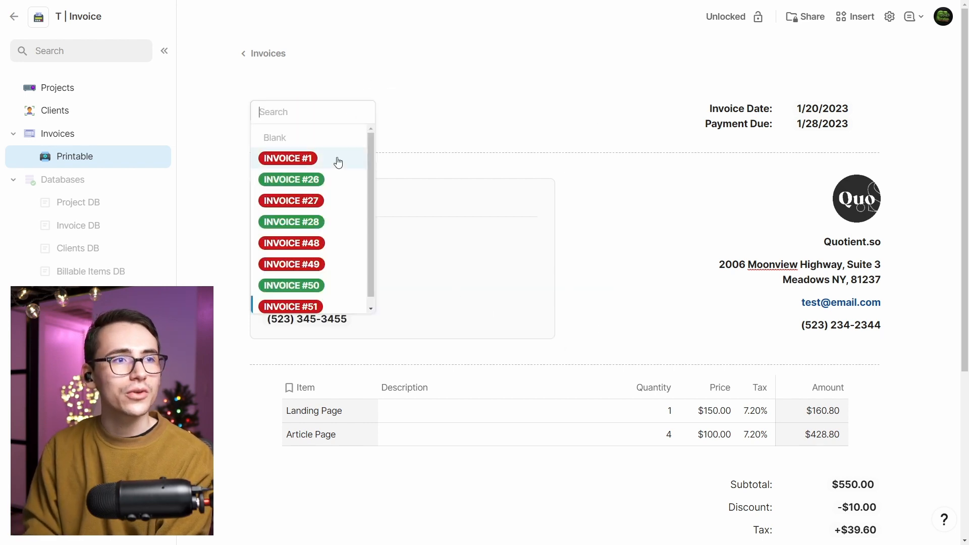
{"action": "left_click", "coordinate": [324, 243]}
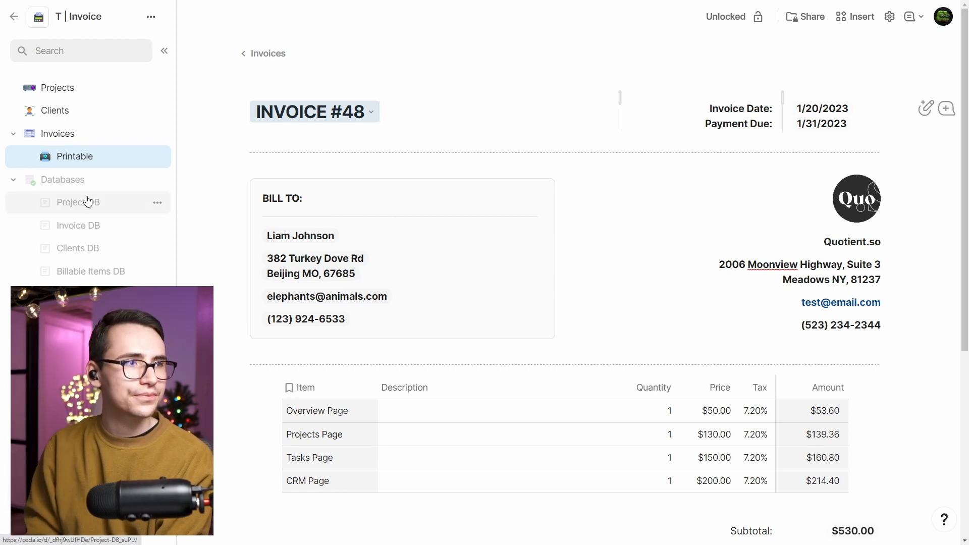
Step: Look over the contact fields and Related Invoices in Clients DB, and return to the printable invoice for comparison
{"action": "left_click", "coordinate": [94, 251]}
{"action": "scroll", "coordinate": [465, 231], "scroll_direction": "down", "scroll_amount": 1}
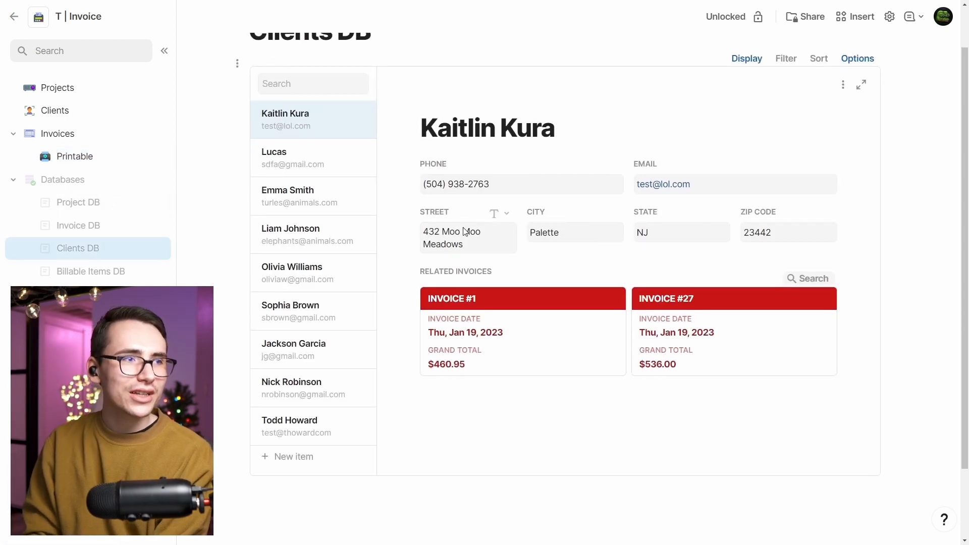
{"action": "scroll", "coordinate": [634, 243], "scroll_direction": "up", "scroll_amount": 1}
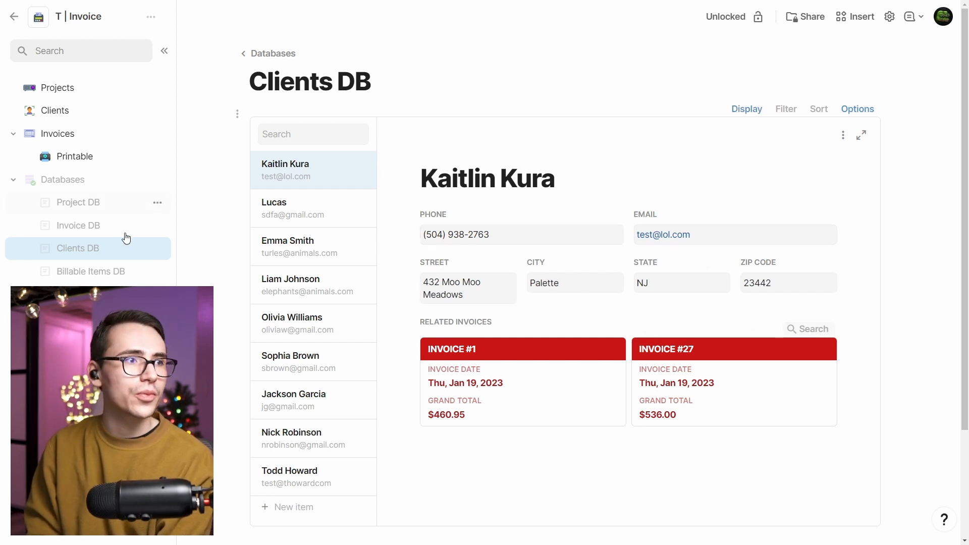
{"action": "left_click", "coordinate": [109, 205]}
{"action": "left_click", "coordinate": [100, 168]}
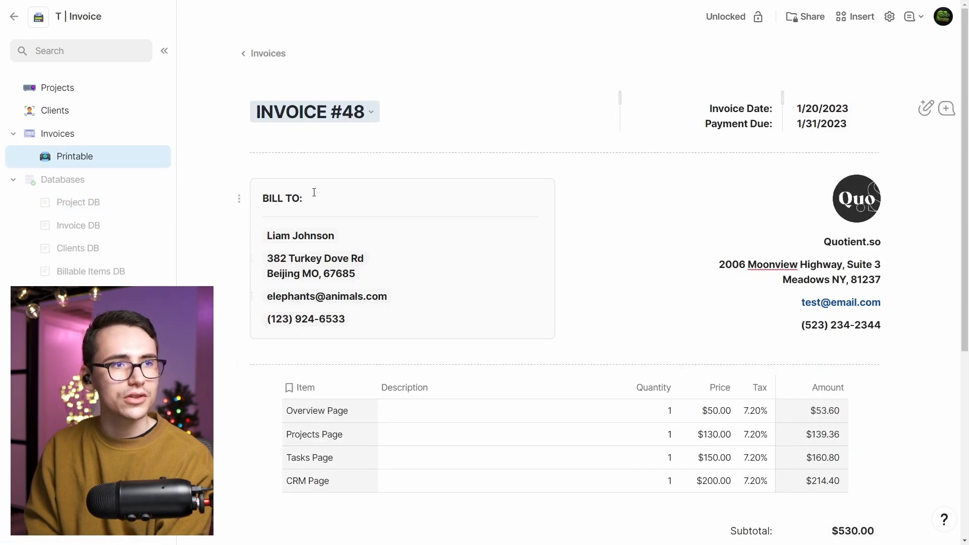
Step: Examine the Related Invoices formula in the Clients DB layout, including its Invoice DB and Billed to... references, and exit the layout editor
{"action": "left_click", "coordinate": [101, 248]}
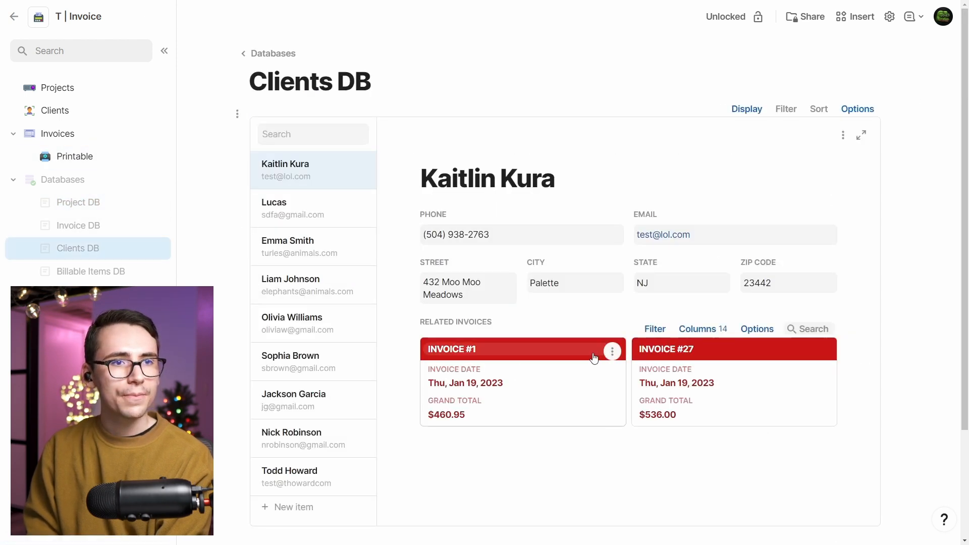
{"action": "scroll", "coordinate": [576, 369], "scroll_direction": "down", "scroll_amount": 1}
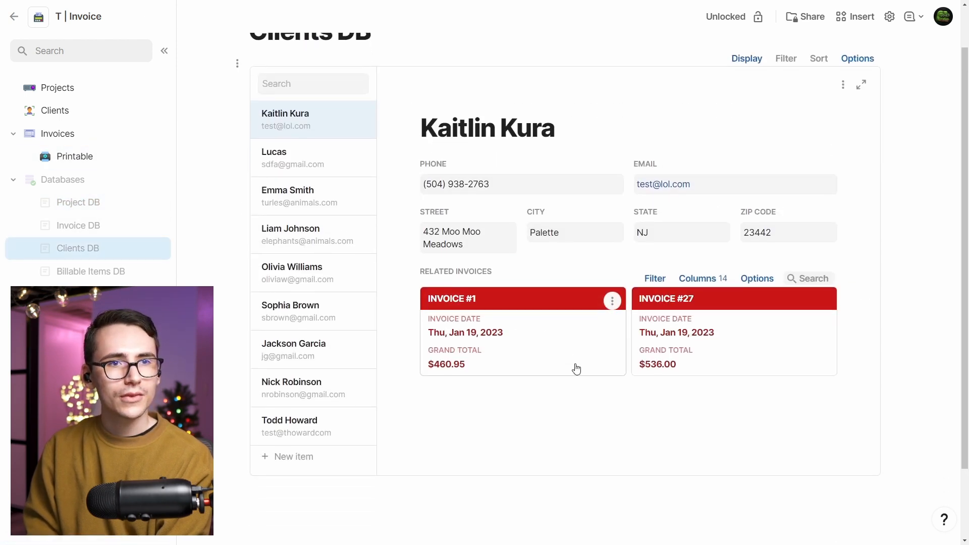
{"action": "left_click", "coordinate": [844, 86]}
{"action": "left_click", "coordinate": [757, 106]}
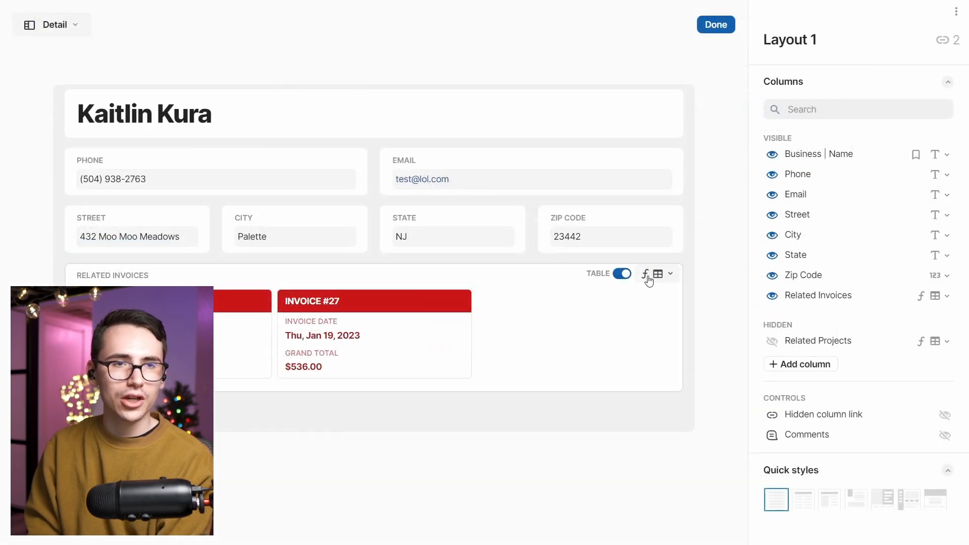
{"action": "left_click", "coordinate": [649, 280]}
{"action": "left_click", "coordinate": [629, 382]}
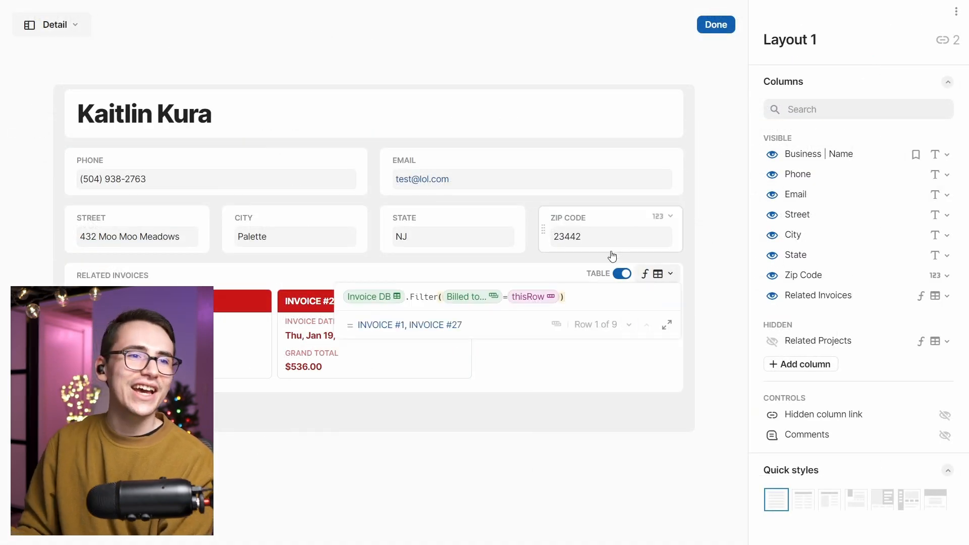
{"action": "mouse_move", "coordinate": [401, 305]}
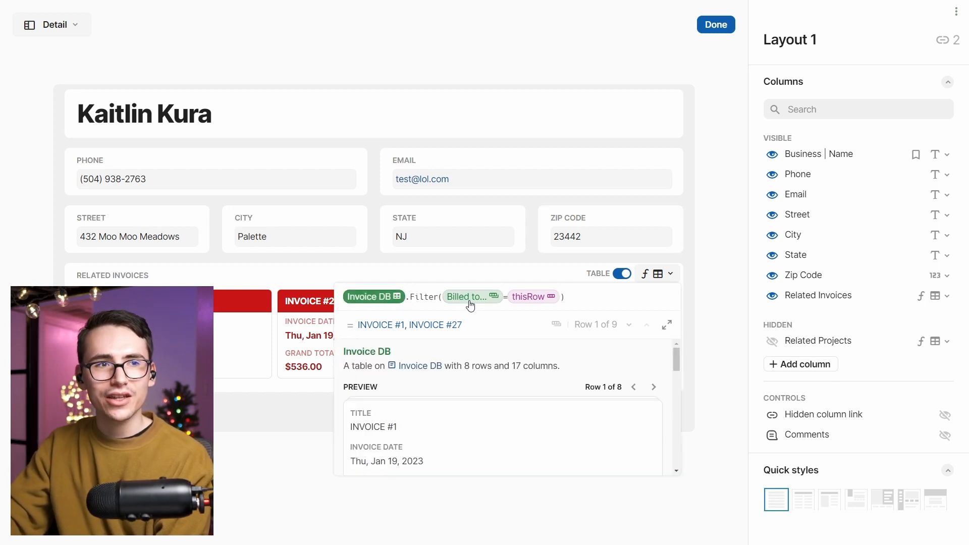
{"action": "mouse_move", "coordinate": [474, 302]}
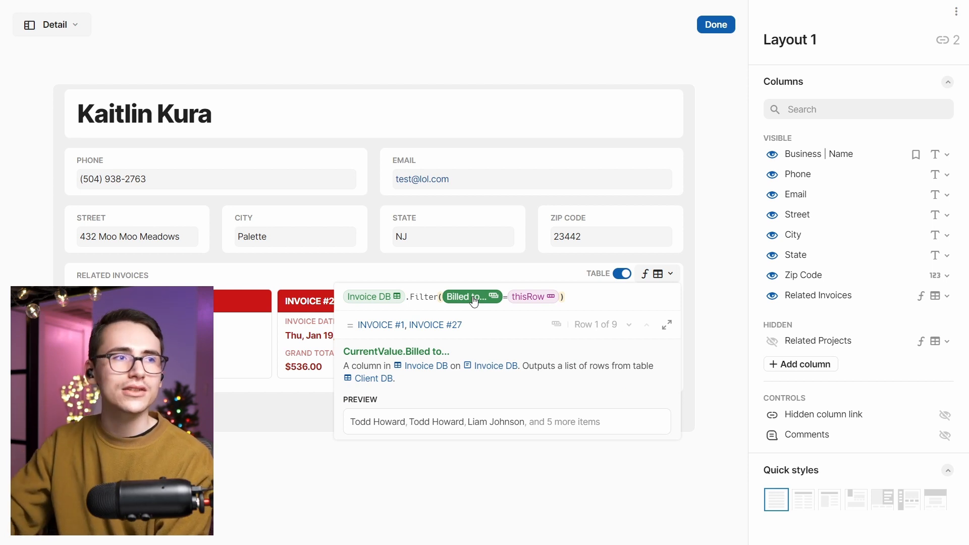
{"action": "left_click", "coordinate": [719, 26]}
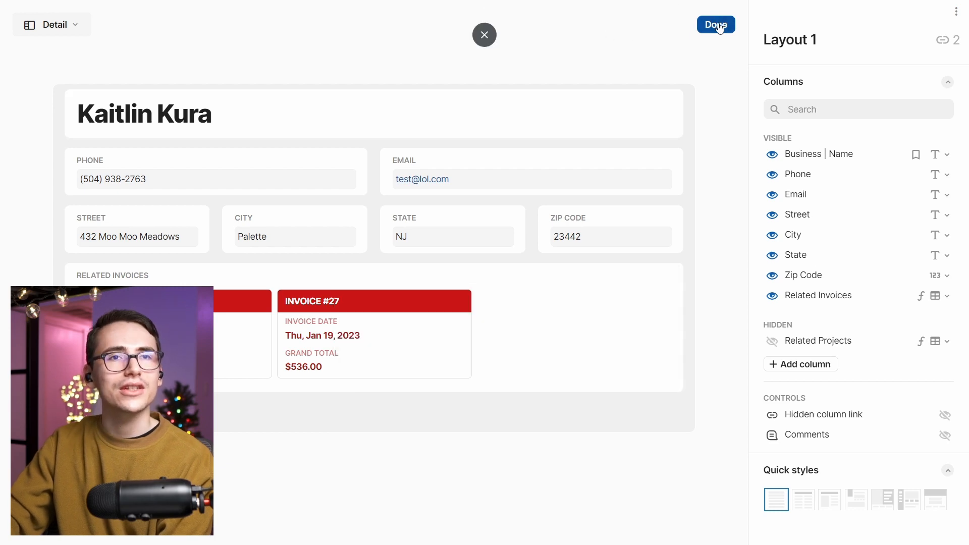
{"action": "left_click", "coordinate": [719, 26]}
Step: Look over the Item, Description, Quantity, Price and Tax columns in Billable Items DB
{"action": "left_click", "coordinate": [122, 275]}
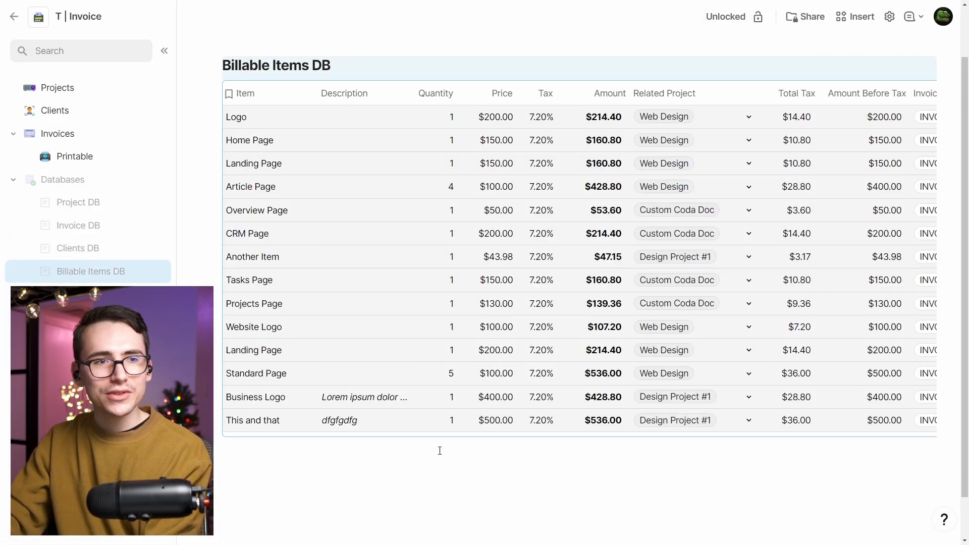
{"action": "left_click_drag", "start_coordinate": [438, 440], "coordinate": [369, 414]}
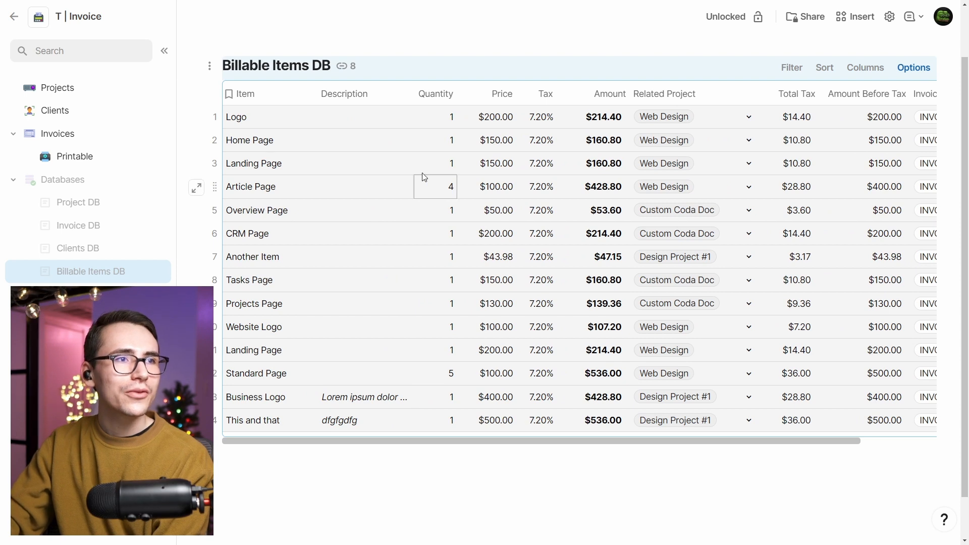
{"action": "left_click", "coordinate": [257, 94]}
{"action": "left_click", "coordinate": [385, 95]}
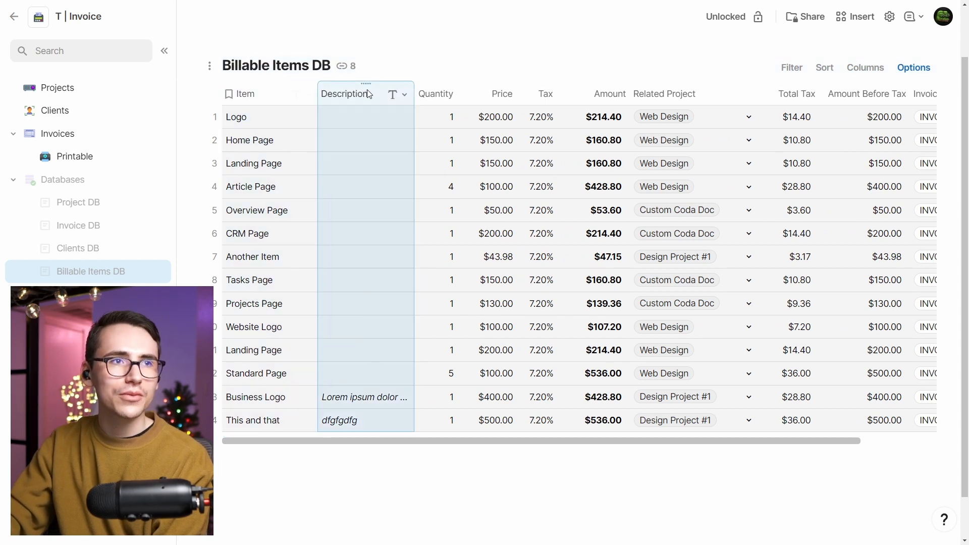
{"action": "left_click", "coordinate": [434, 94]}
{"action": "left_click", "coordinate": [451, 96]}
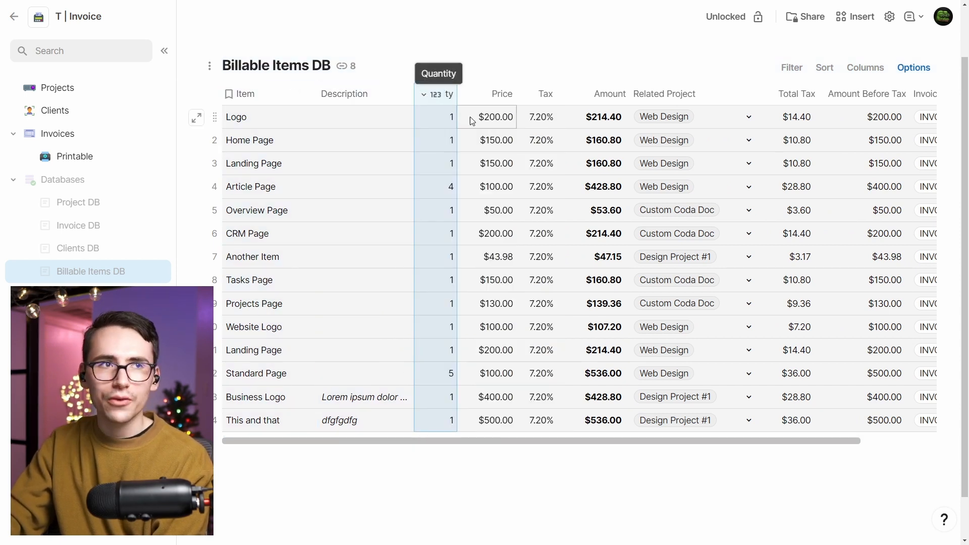
{"action": "left_click", "coordinate": [502, 95]}
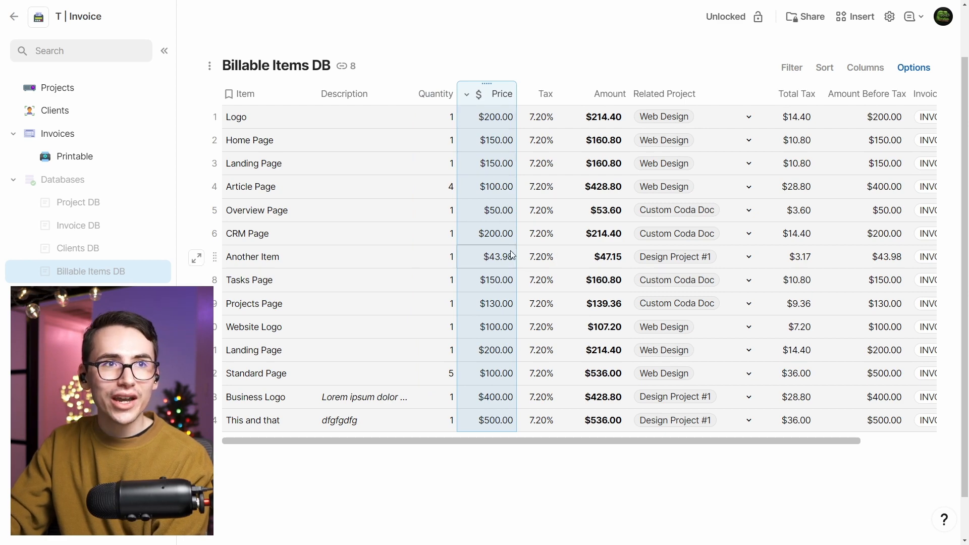
{"action": "left_click", "coordinate": [551, 93]}
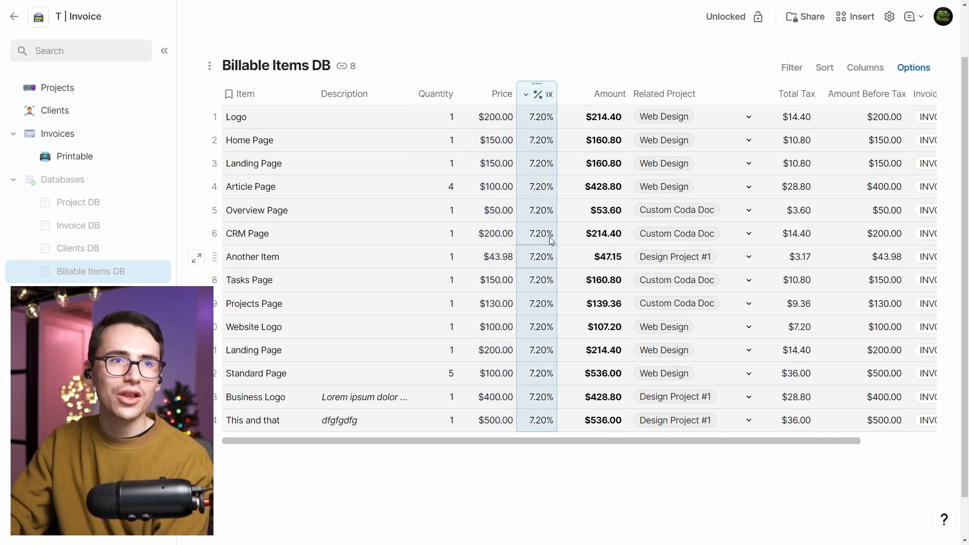
Step: Examine the Amount column's formula in Billable Items DB, including its Price, Quantity and Tax references
{"action": "scroll", "coordinate": [605, 432], "scroll_direction": "right", "scroll_amount": 2}
{"action": "scroll", "coordinate": [606, 434], "scroll_direction": "right", "scroll_amount": 1}
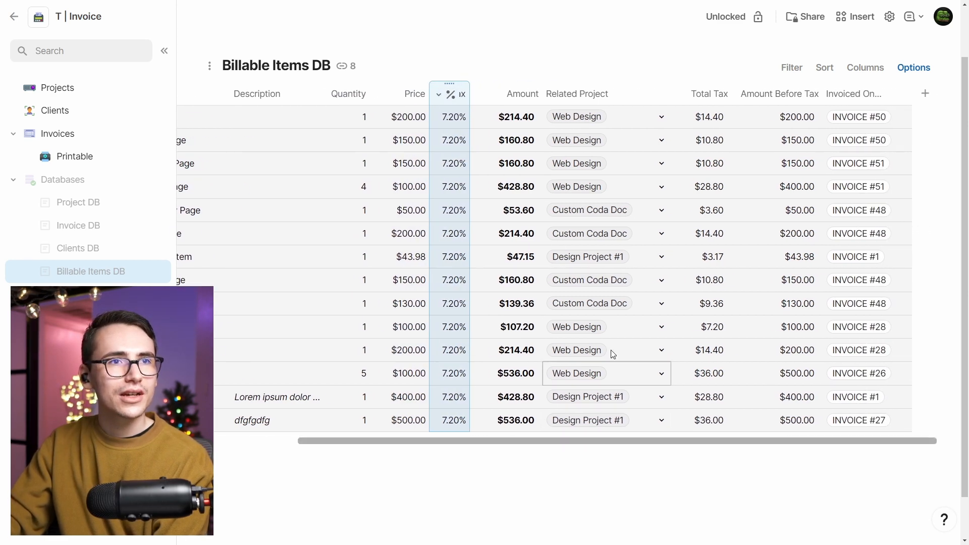
{"action": "left_click", "coordinate": [534, 101]}
{"action": "left_click", "coordinate": [479, 95]}
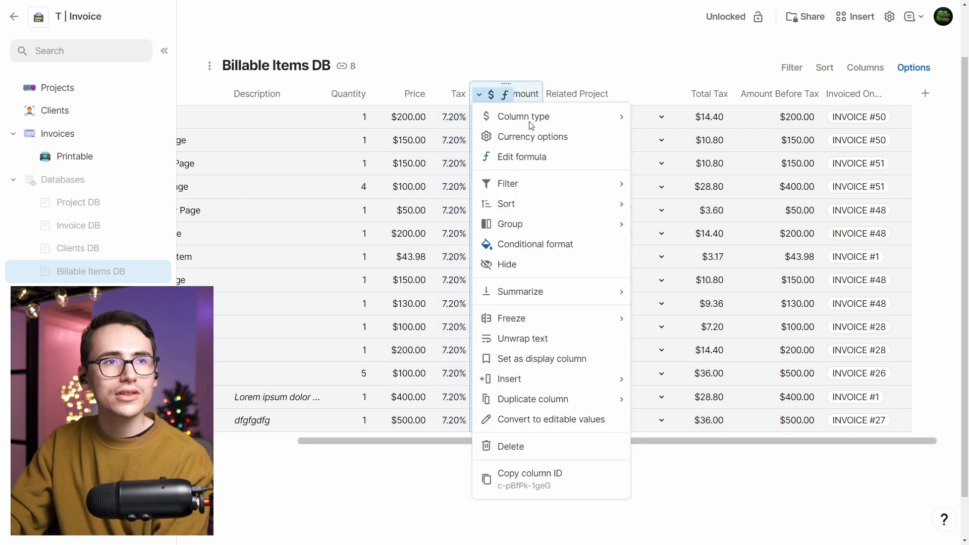
{"action": "left_click", "coordinate": [517, 156]}
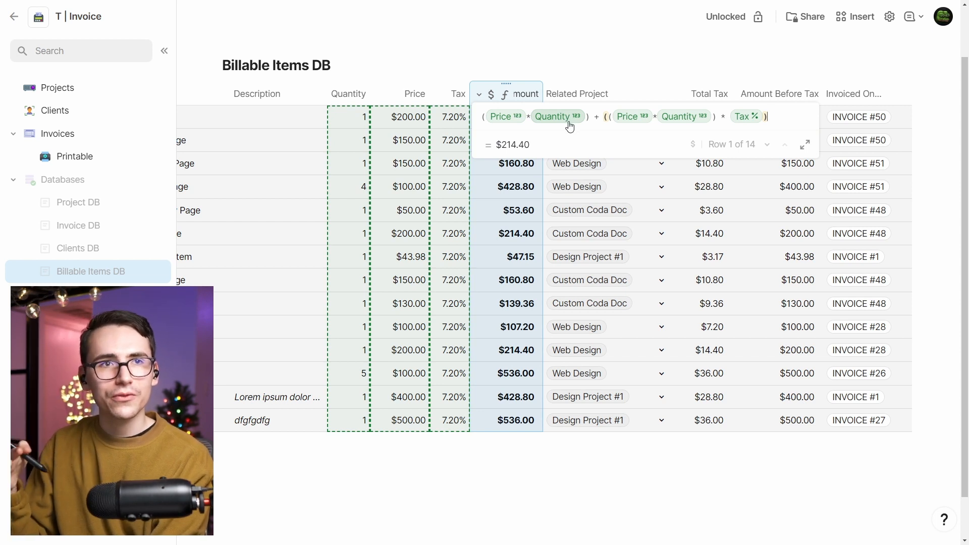
{"action": "left_click", "coordinate": [635, 119]}
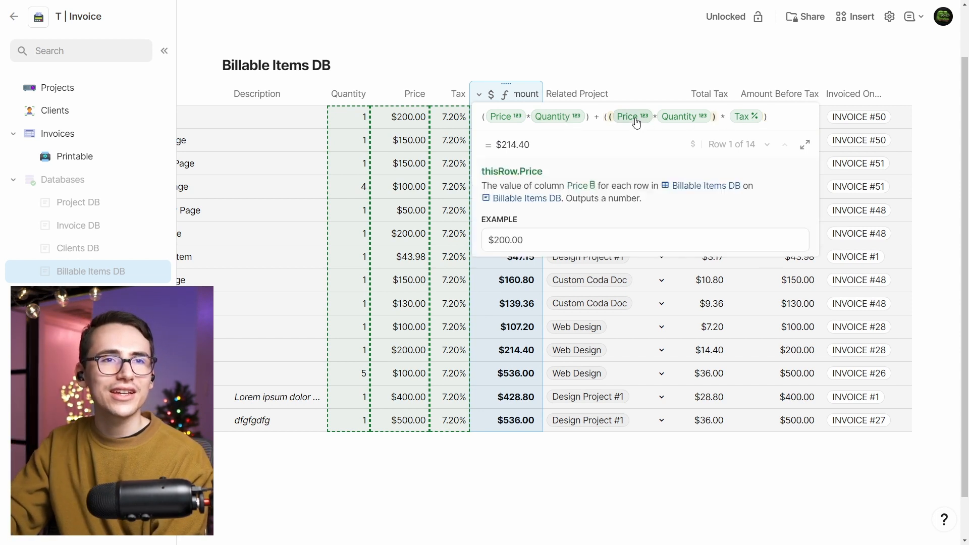
{"action": "left_click", "coordinate": [682, 120]}
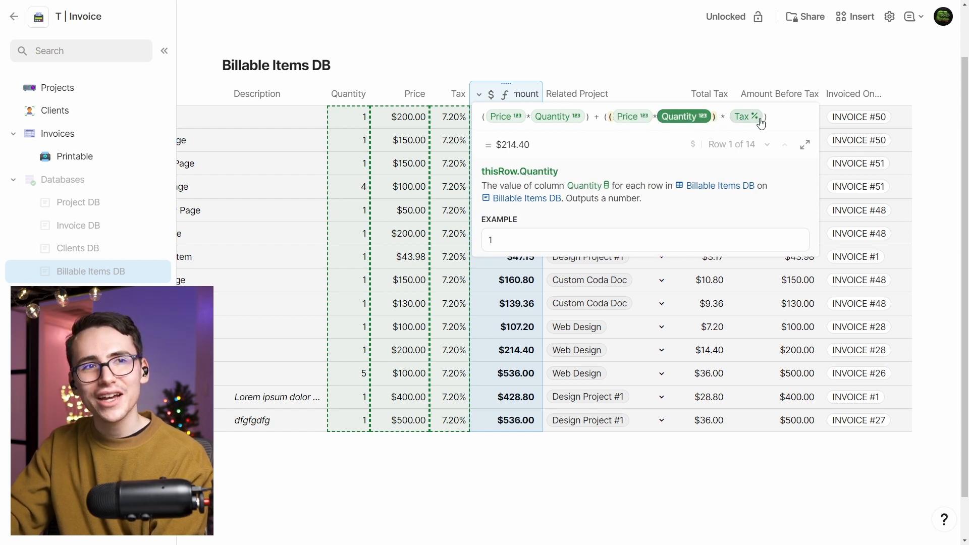
{"action": "left_click", "coordinate": [589, 120]}
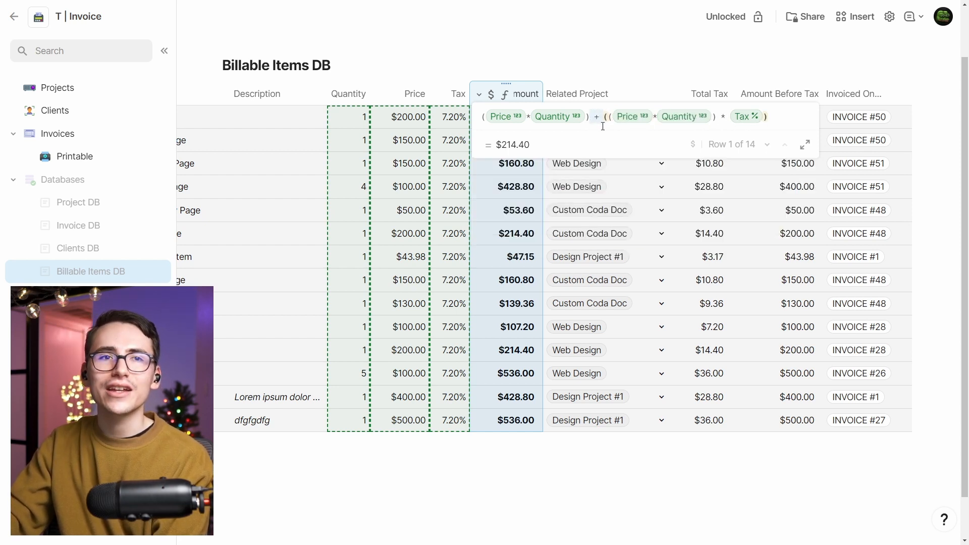
Step: Look over the Related Project, Total Tax, Amount Before Tax and Invoiced On... columns, and preview the first item's linked invoice
{"action": "left_click", "coordinate": [581, 99]}
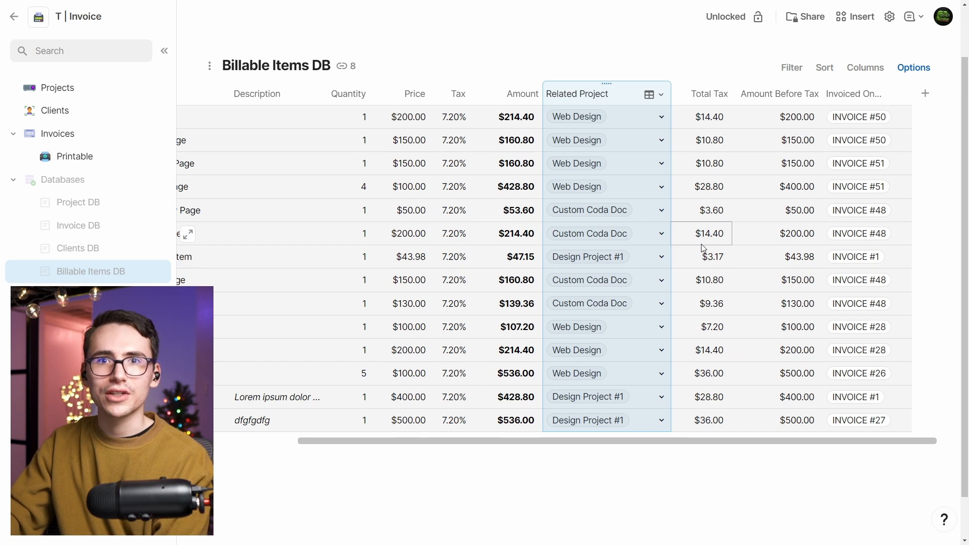
{"action": "left_click", "coordinate": [712, 96]}
{"action": "left_click", "coordinate": [723, 99]}
{"action": "left_click", "coordinate": [725, 99]}
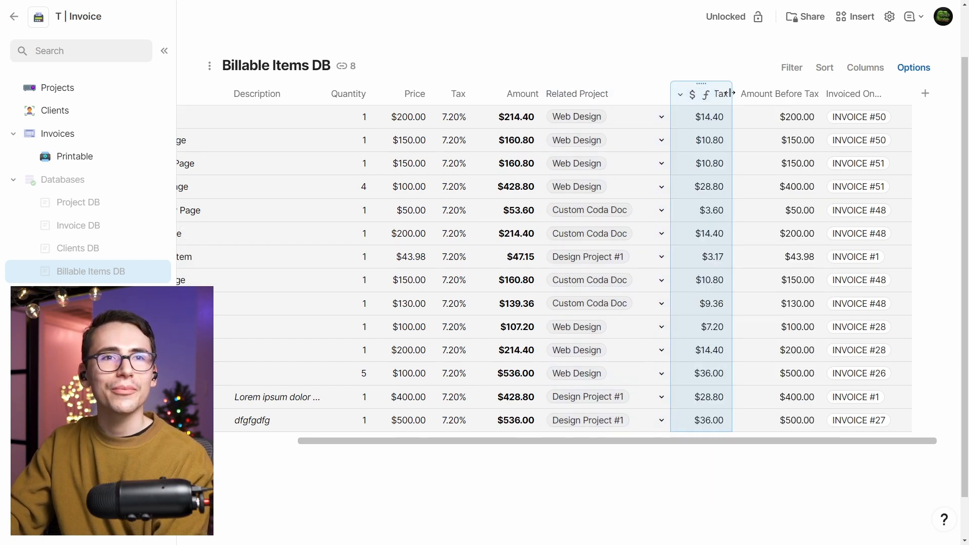
{"action": "left_click", "coordinate": [756, 94]}
{"action": "left_click", "coordinate": [806, 96]}
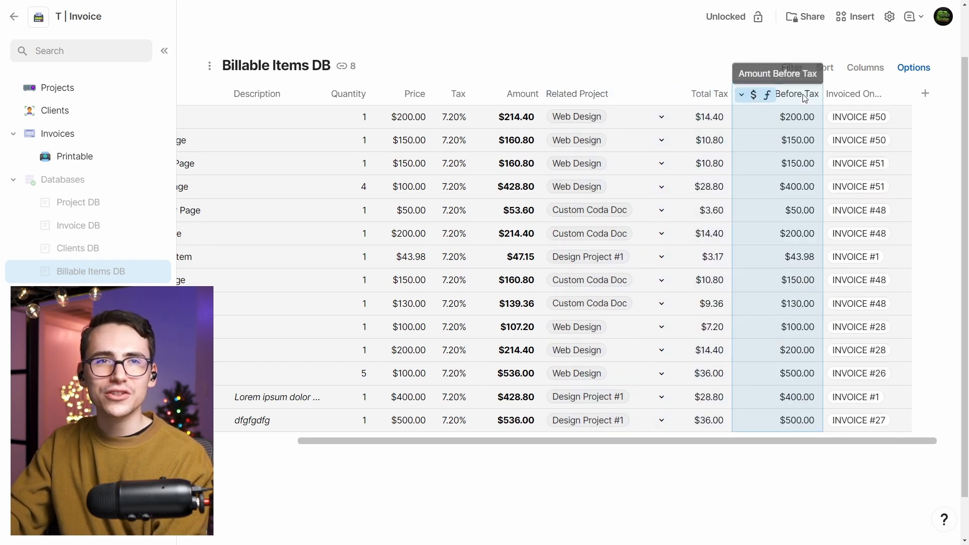
{"action": "left_click", "coordinate": [846, 96]}
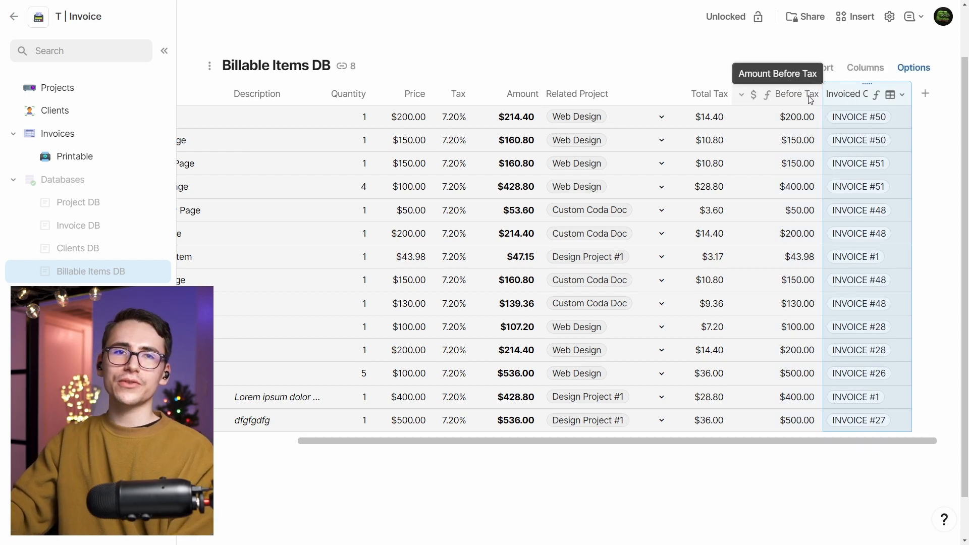
{"action": "mouse_move", "coordinate": [862, 119]}
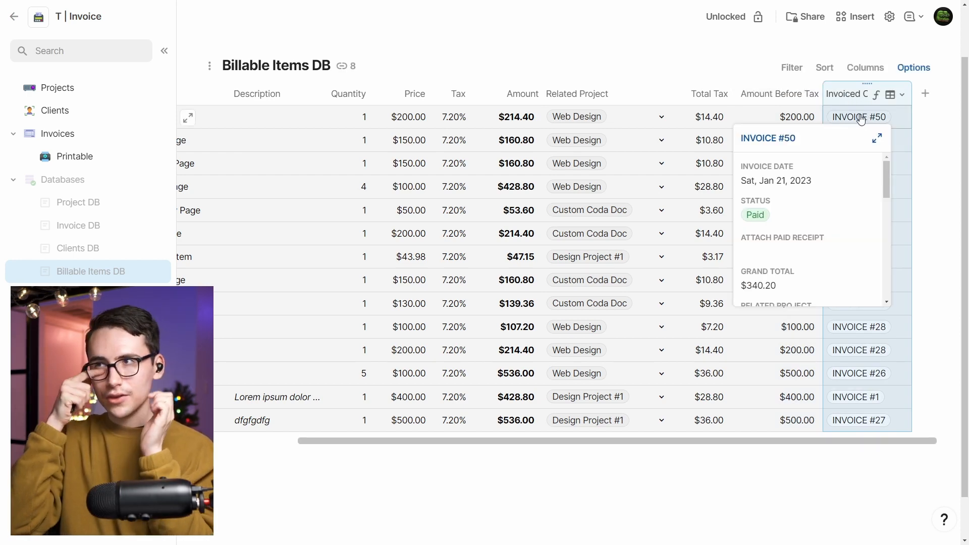
Step: Examine the Grand Total formula behind the printable invoice's total, and open the Invoices page for comparison
{"action": "left_click", "coordinate": [76, 156]}
{"action": "scroll", "coordinate": [839, 504], "scroll_direction": "down", "scroll_amount": 4}
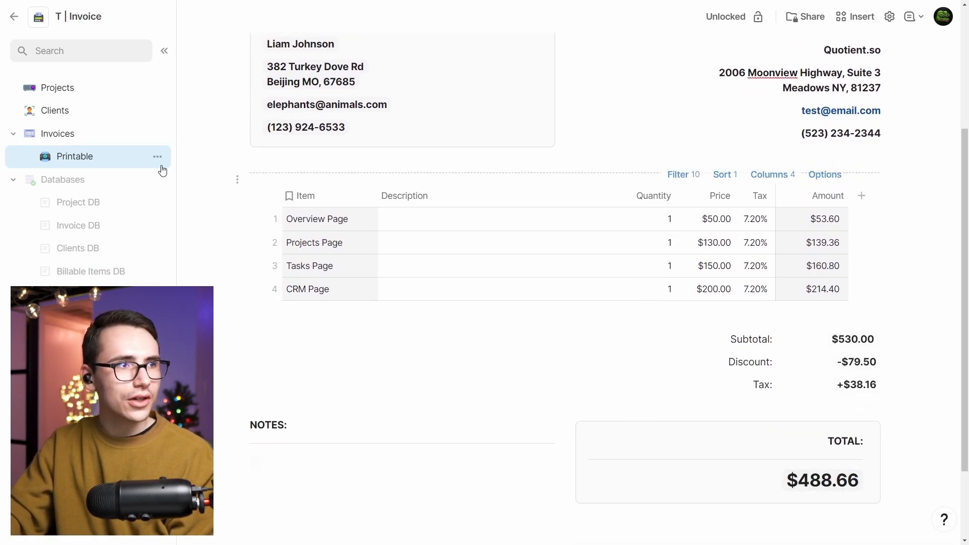
{"action": "left_click", "coordinate": [821, 483]}
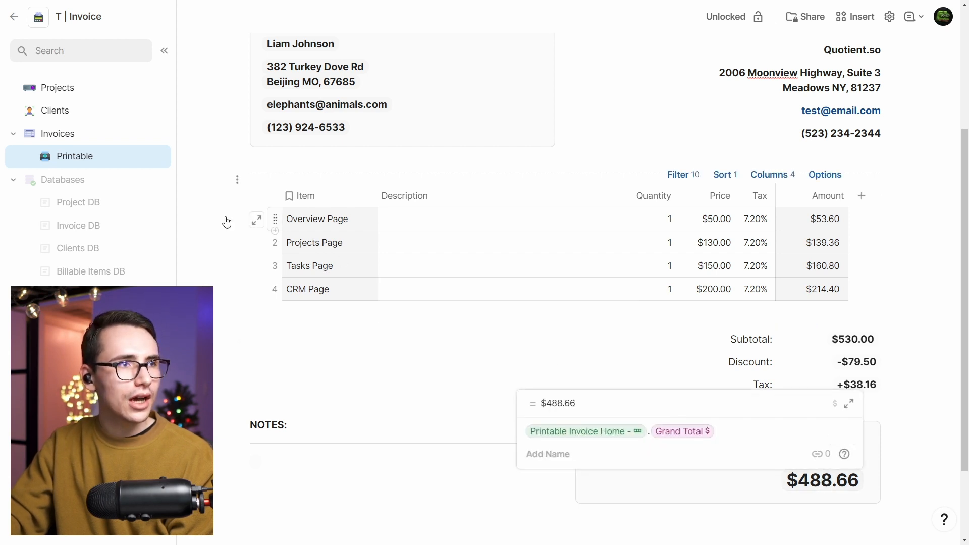
{"action": "left_click", "coordinate": [63, 180]}
{"action": "left_click", "coordinate": [91, 161]}
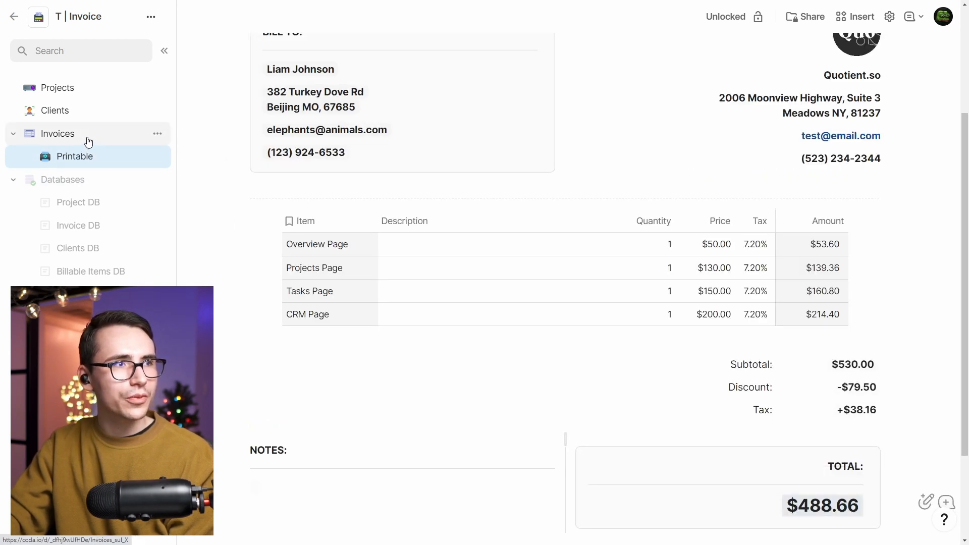
{"action": "left_click", "coordinate": [88, 138]}
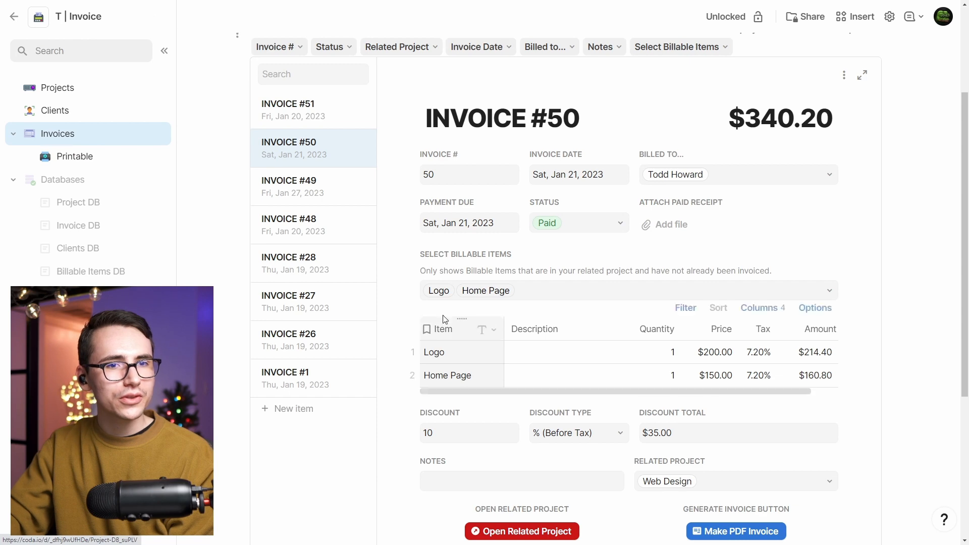
Step: Return to Billable Items DB and preview the invoice linked to the first item in the Invoiced On... column
{"action": "left_click", "coordinate": [123, 249]}
{"action": "left_click", "coordinate": [108, 238]}
{"action": "left_click", "coordinate": [113, 271]}
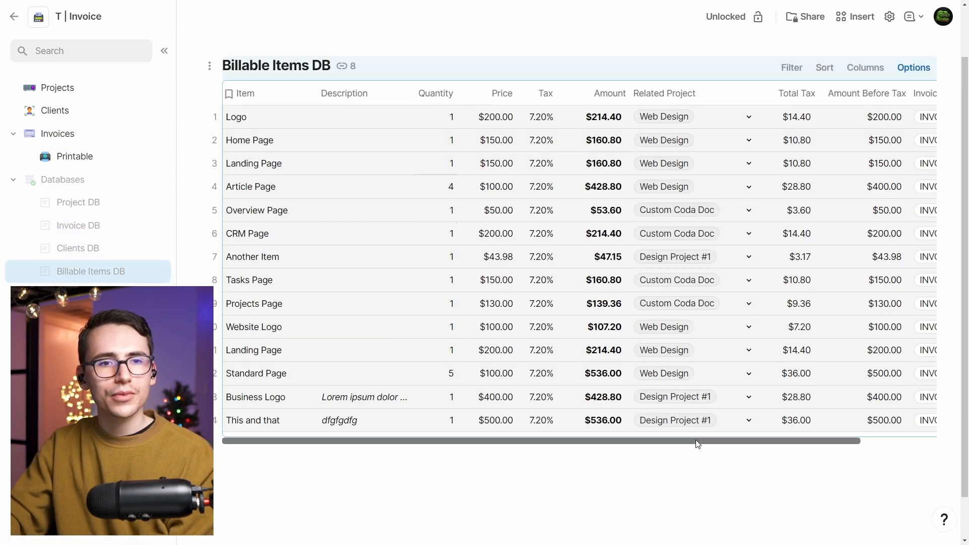
{"action": "left_click_drag", "start_coordinate": [698, 442], "coordinate": [762, 428]}
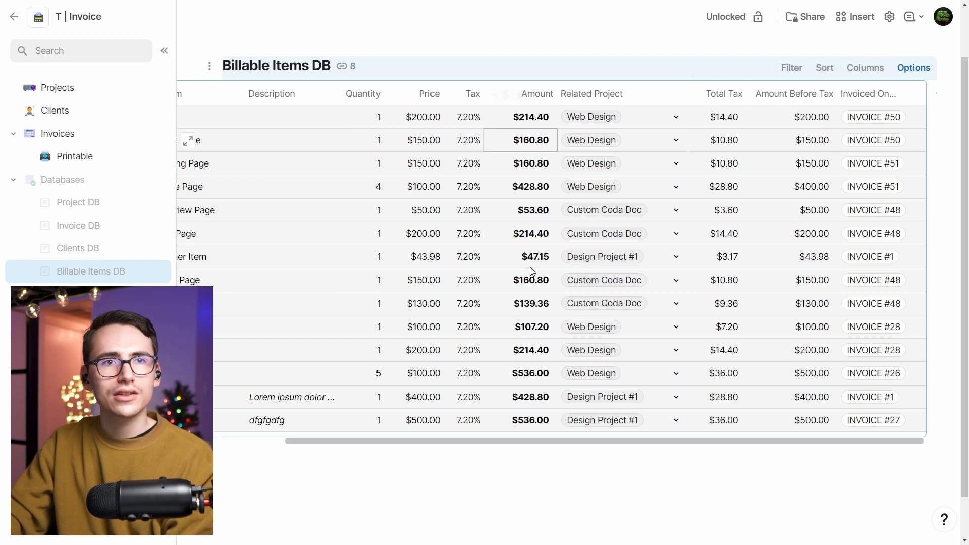
{"action": "left_click_drag", "start_coordinate": [648, 442], "coordinate": [666, 442]}
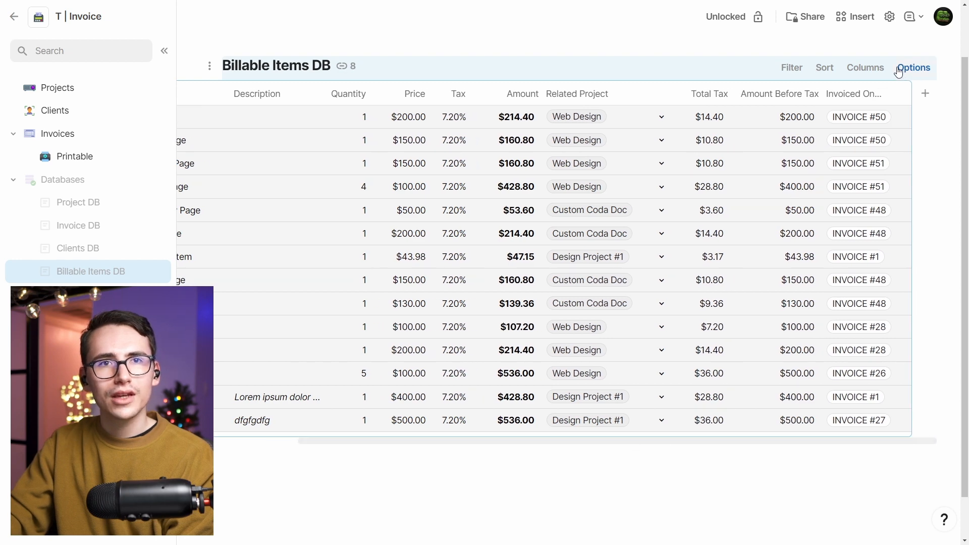
{"action": "left_click", "coordinate": [857, 96]}
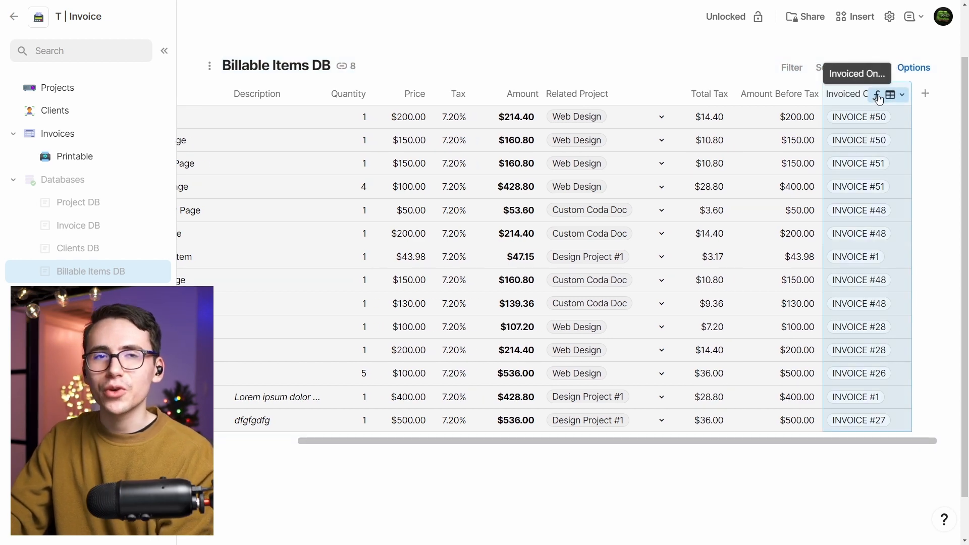
{"action": "mouse_move", "coordinate": [861, 117]}
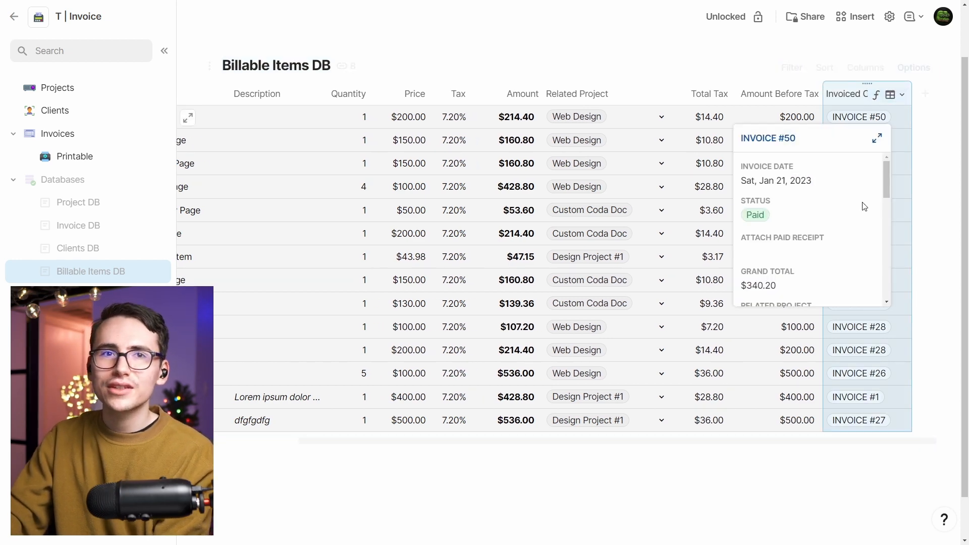
Step: Examine the Invoiced On... column's formula, which filters Invoice DB by Select Billable Items, and close it
{"action": "left_click", "coordinate": [885, 99]}
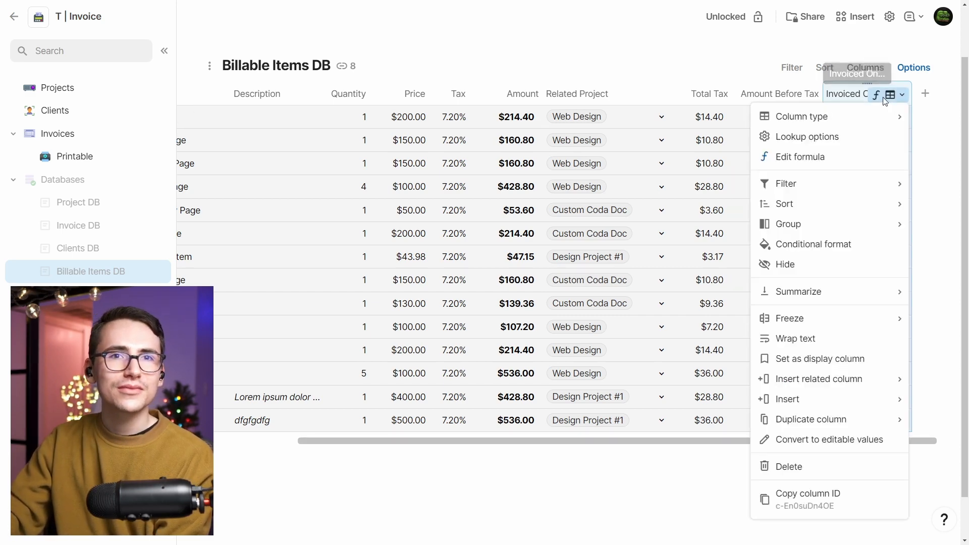
{"action": "left_click", "coordinate": [839, 159]}
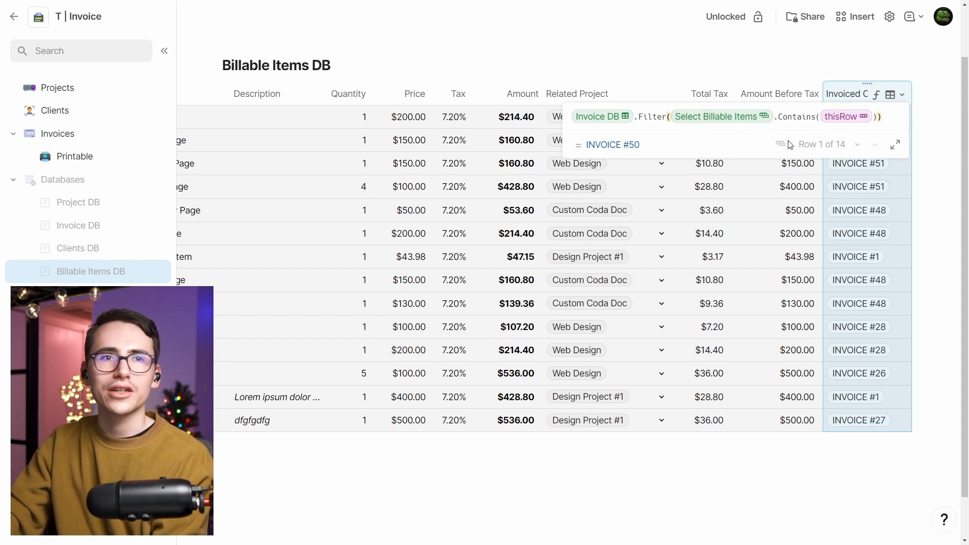
{"action": "left_click", "coordinate": [852, 95]}
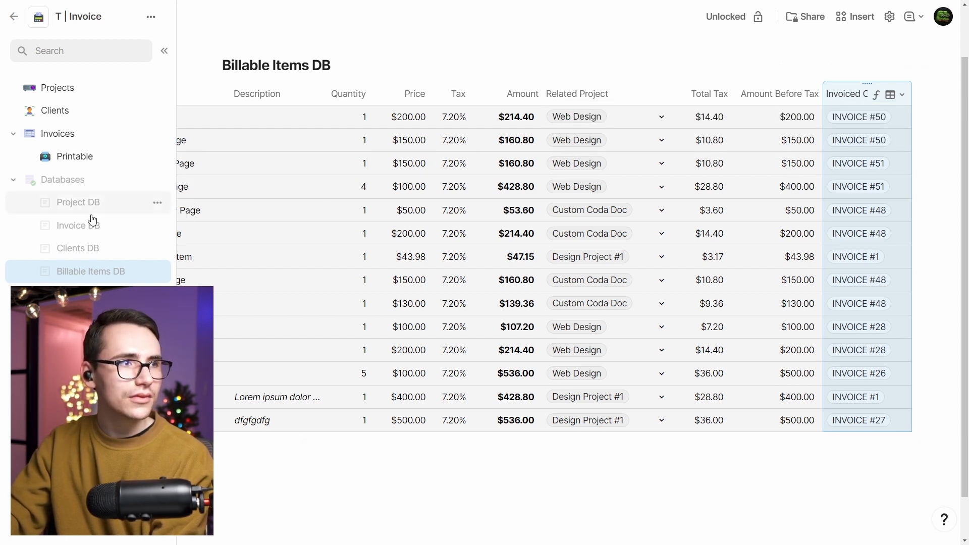
Step: Go to Invoice DB and check the options of the billable items table in Invoice #51
{"action": "left_click", "coordinate": [99, 198]}
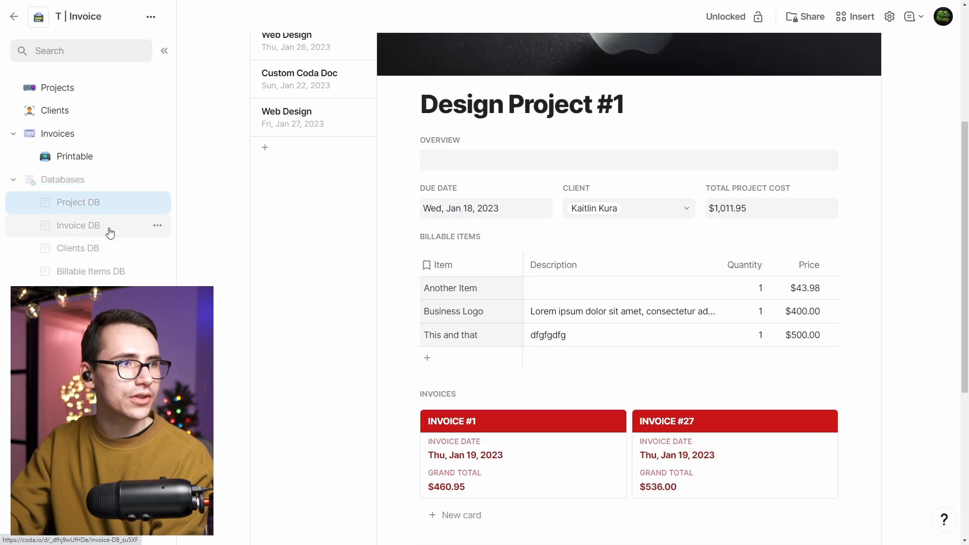
{"action": "left_click", "coordinate": [117, 235]}
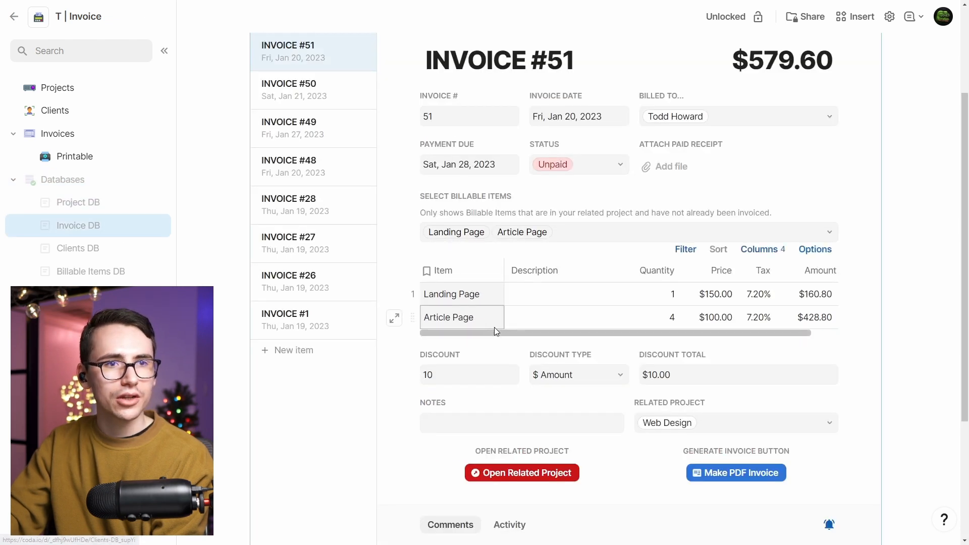
{"action": "left_click", "coordinate": [818, 251]}
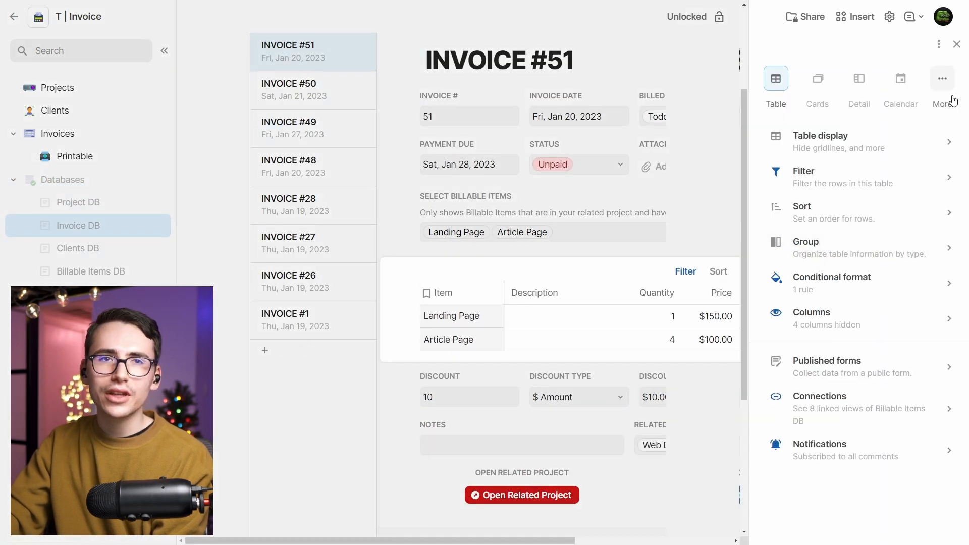
{"action": "left_click", "coordinate": [958, 46]}
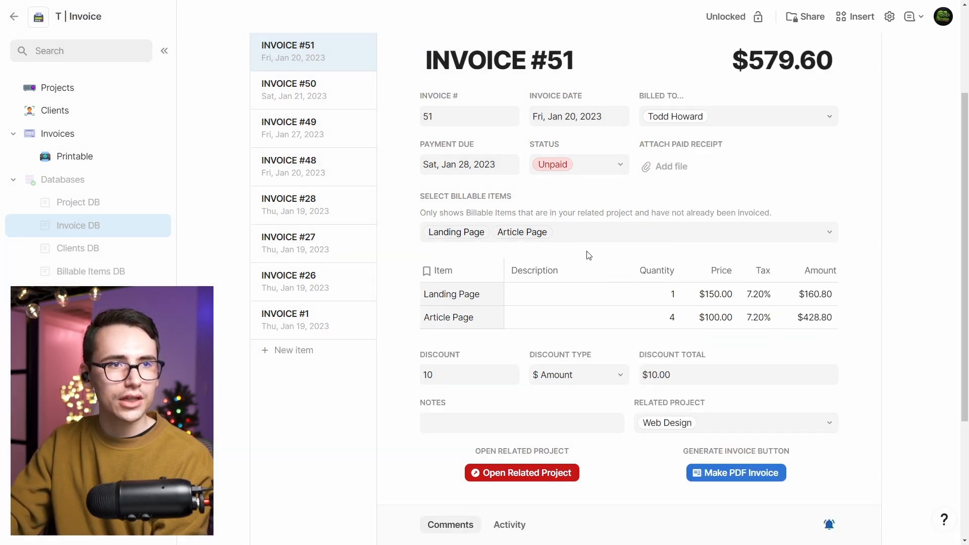
Step: Check the lookup options of the Select Billable Items field on Invoice #51 and close them
{"action": "left_click", "coordinate": [821, 197]}
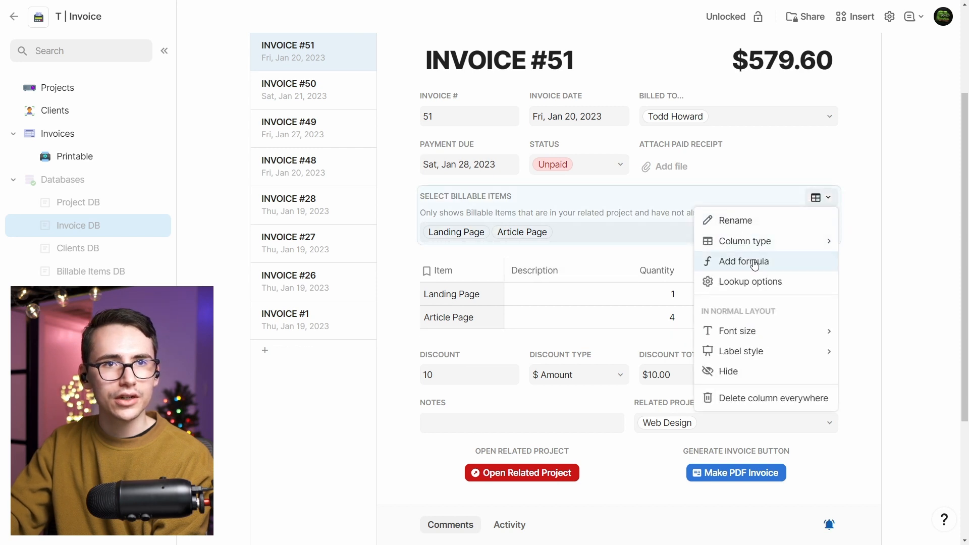
{"action": "left_click", "coordinate": [732, 281]}
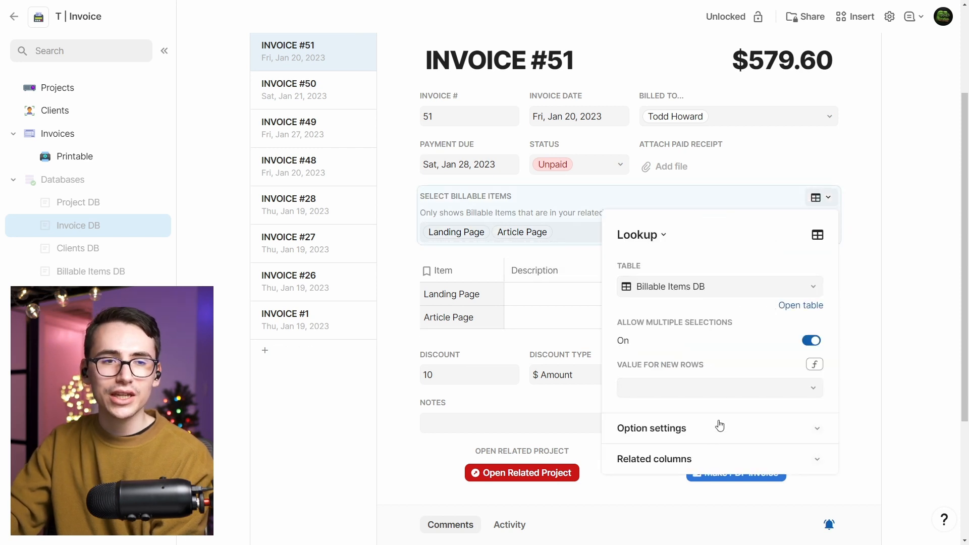
{"action": "left_click", "coordinate": [573, 225]}
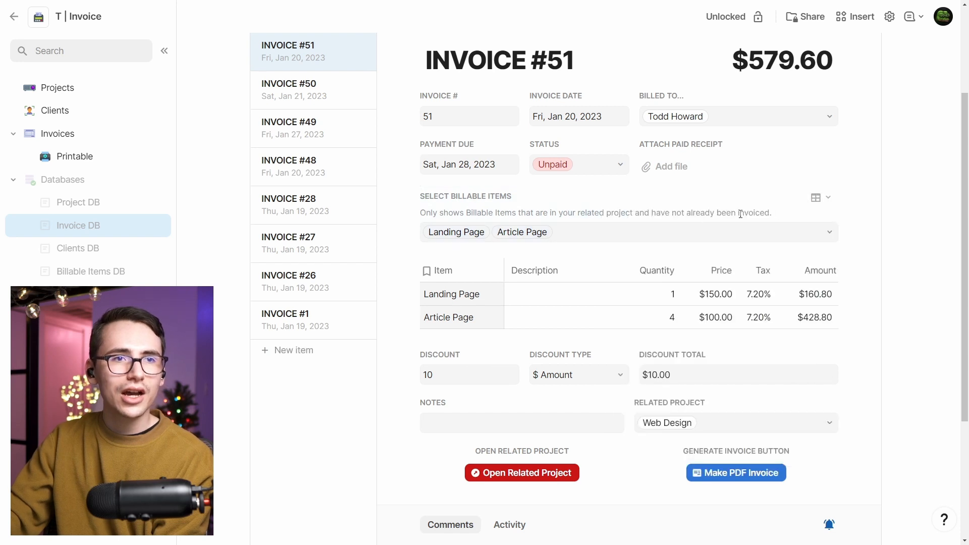
Step: Remove Article Page and Landing Page from the selected billable items of Invoice #51
{"action": "left_click", "coordinate": [811, 232]}
{"action": "left_click", "coordinate": [546, 232]}
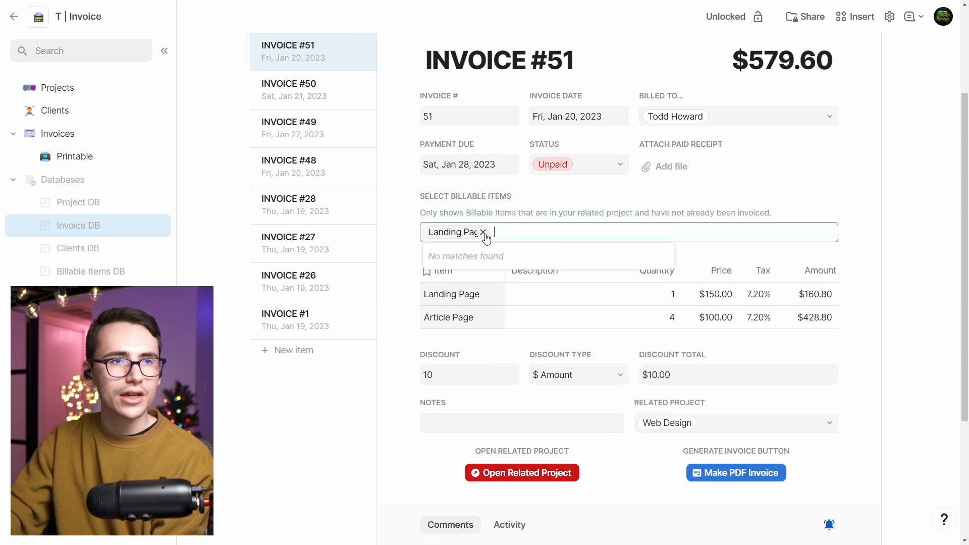
{"action": "left_click", "coordinate": [485, 232]}
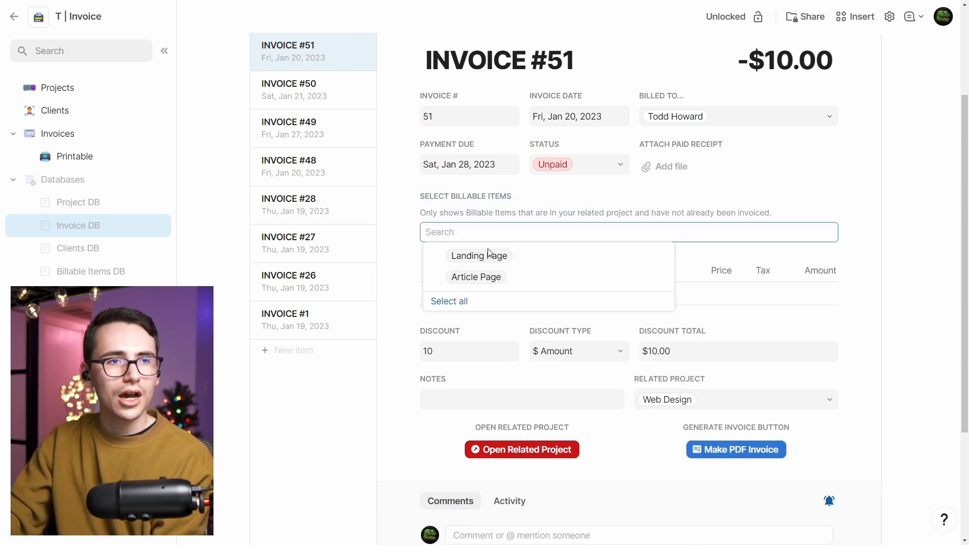
Step: Open the lookup options of Select Billable Items and check the custom filter in its option settings
{"action": "left_click", "coordinate": [821, 197]}
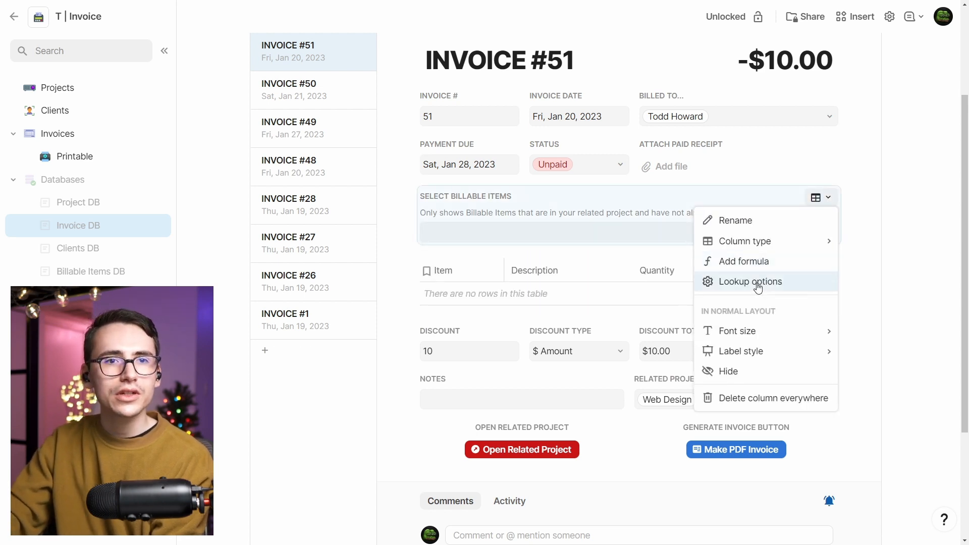
{"action": "left_click", "coordinate": [758, 282]}
{"action": "left_click", "coordinate": [704, 435]}
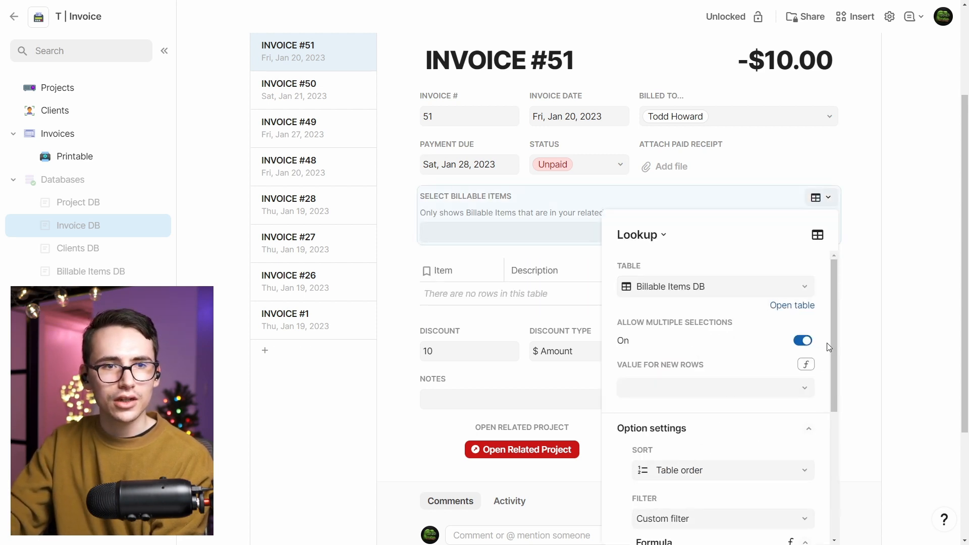
{"action": "scroll", "coordinate": [831, 334], "scroll_direction": "down", "scroll_amount": 4}
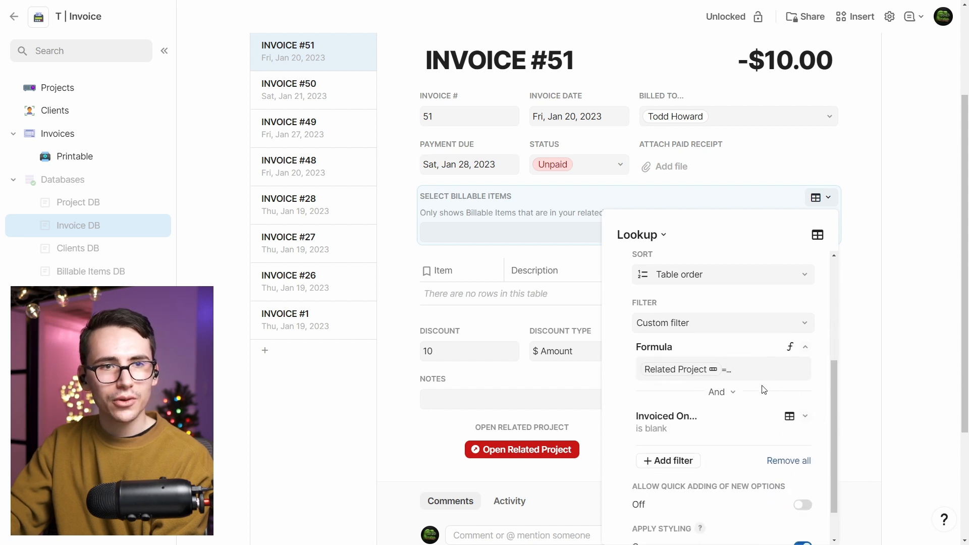
{"action": "scroll", "coordinate": [828, 382], "scroll_direction": "up", "scroll_amount": 1}
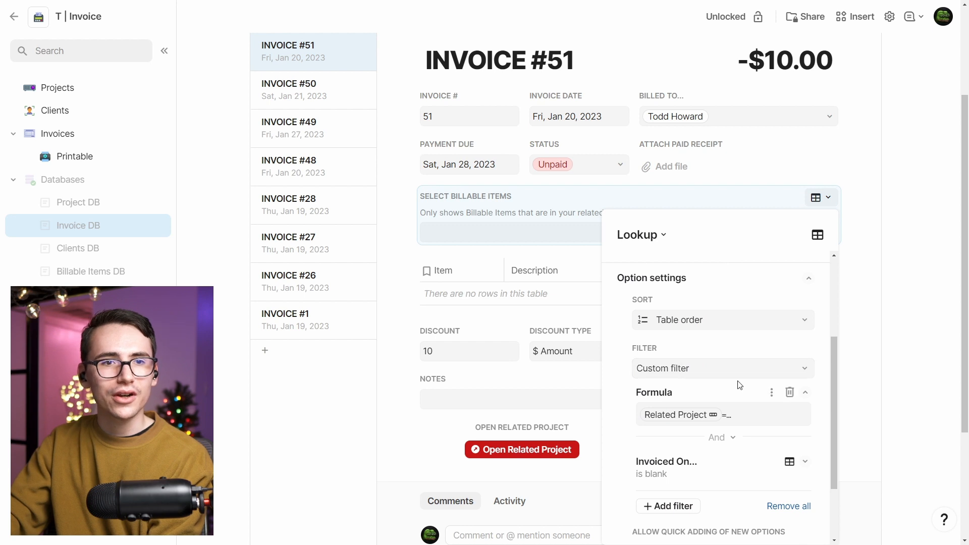
Step: Examine the filter's Related Project formula and its Invoiced On... condition, and close the lookup options
{"action": "left_click", "coordinate": [771, 422]}
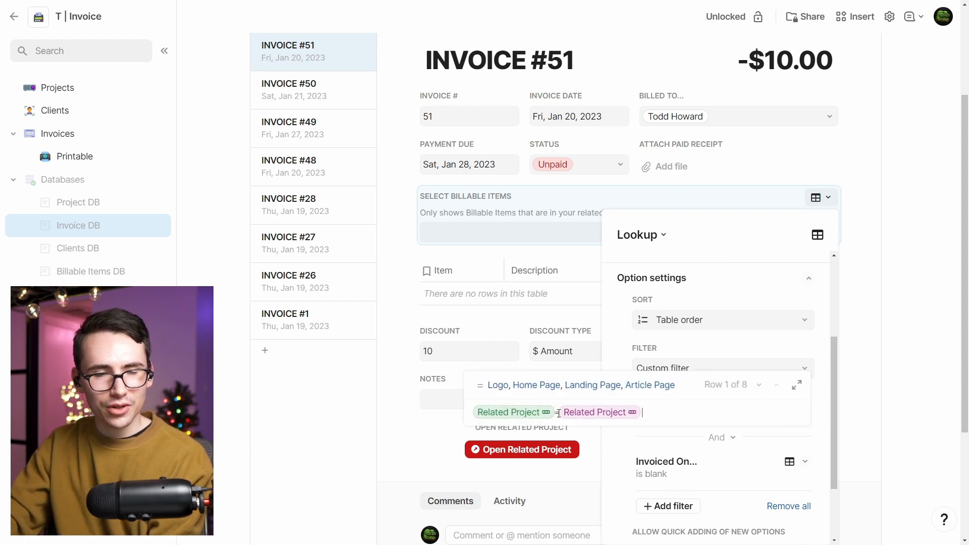
{"action": "left_click", "coordinate": [605, 459]}
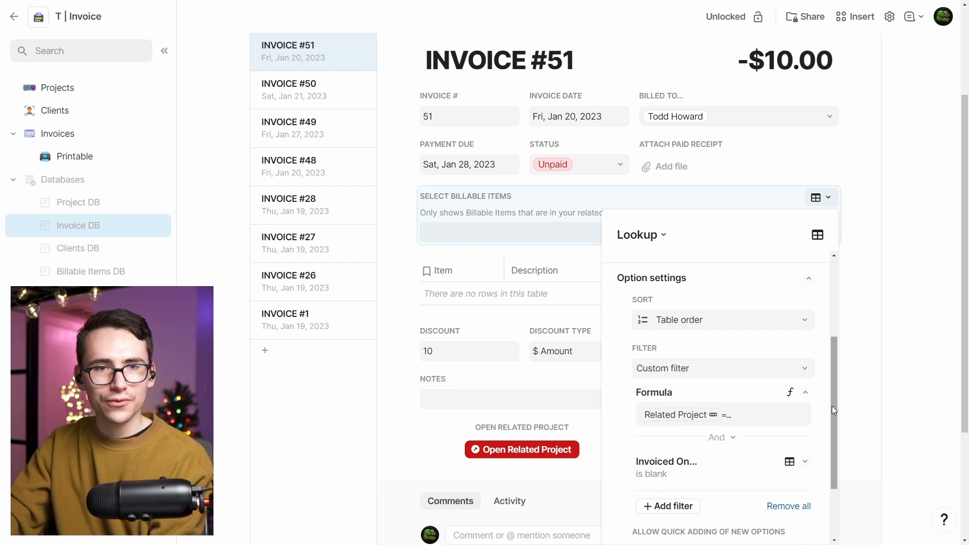
{"action": "scroll", "coordinate": [787, 419], "scroll_direction": "down", "scroll_amount": 1}
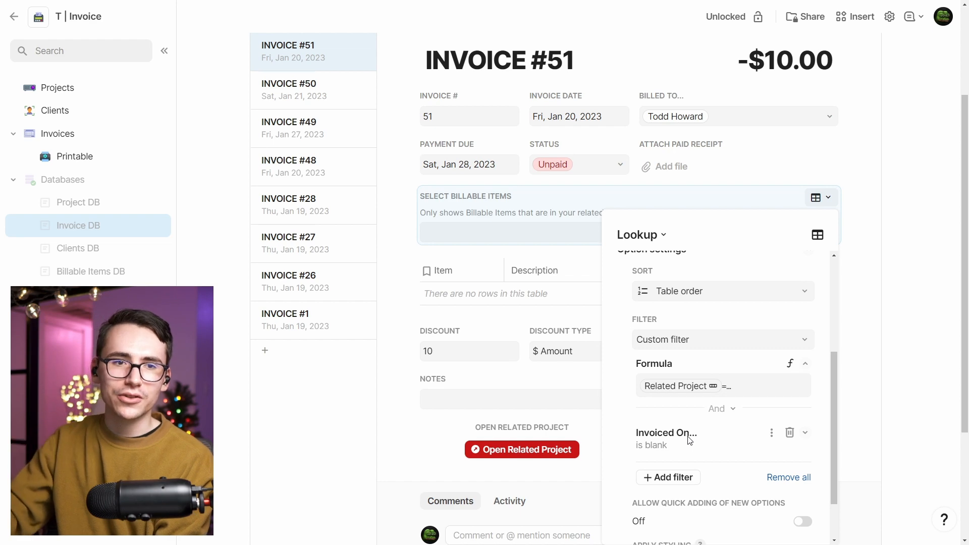
{"action": "left_click", "coordinate": [887, 269]}
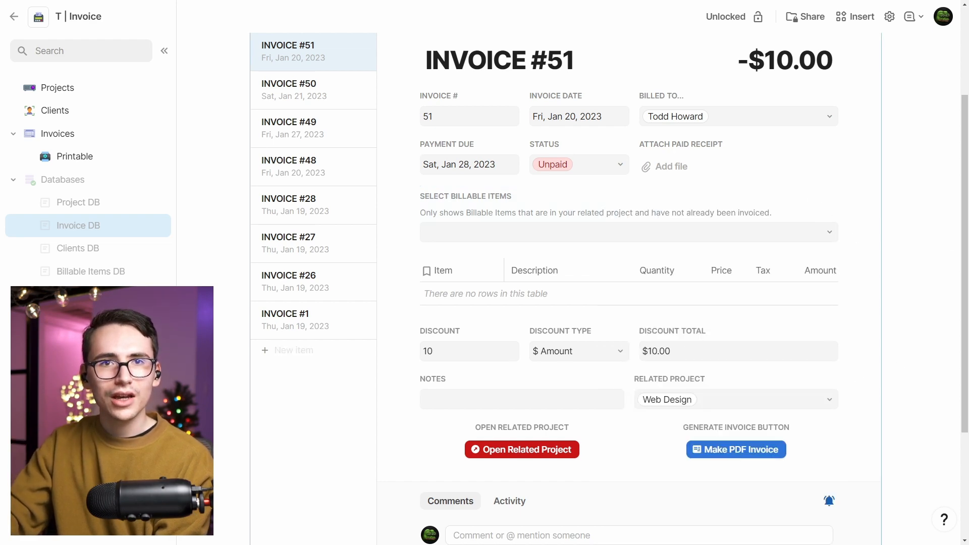
Step: Revisit Project DB and Billable Items DB, and return to the Projects page
{"action": "scroll", "coordinate": [178, 244], "scroll_direction": "down", "scroll_amount": 3}
{"action": "scroll", "coordinate": [178, 244], "scroll_direction": "up", "scroll_amount": 6}
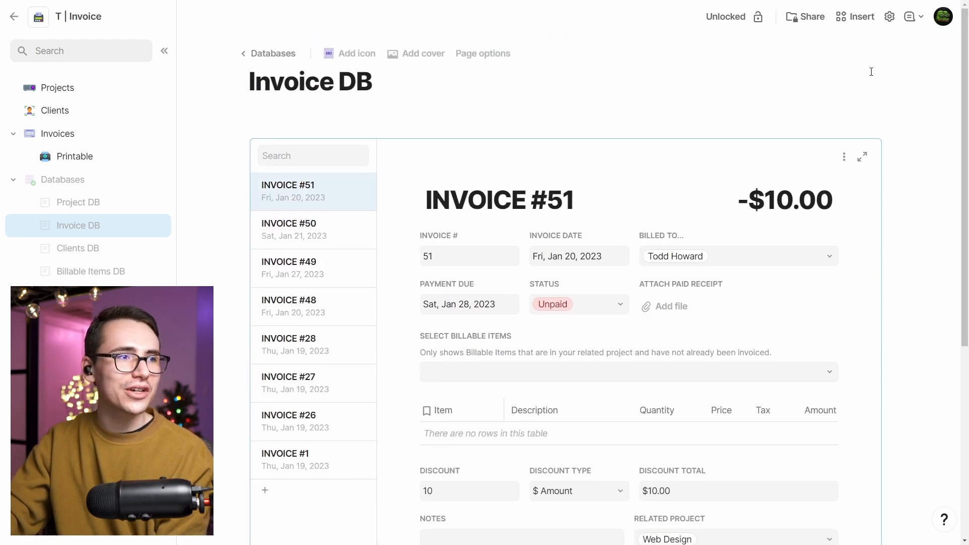
{"action": "left_click", "coordinate": [99, 202]}
{"action": "left_click", "coordinate": [132, 272]}
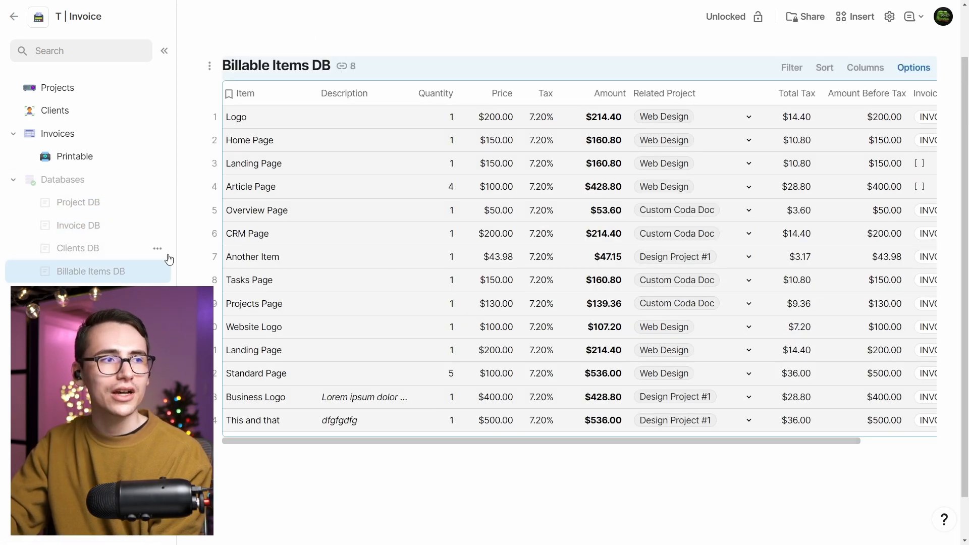
{"action": "left_click", "coordinate": [107, 204]}
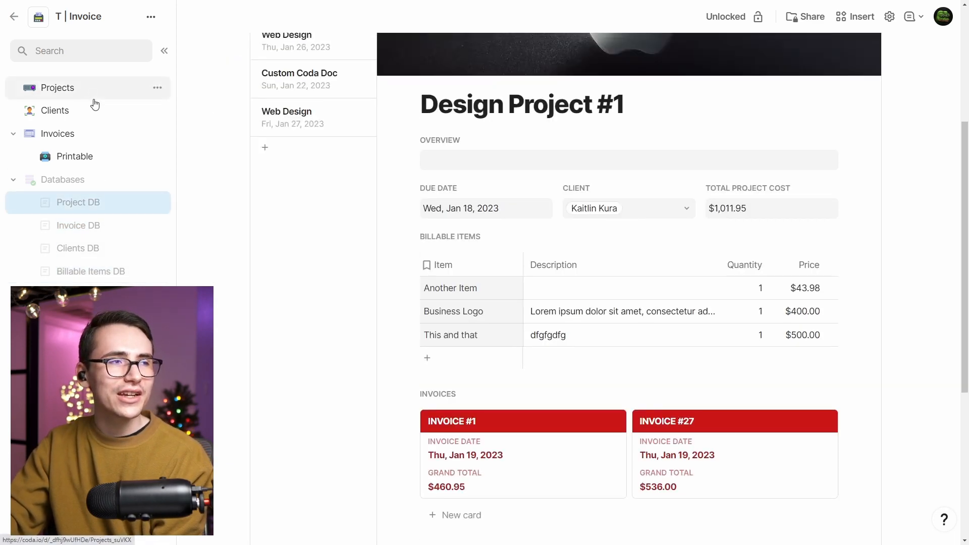
{"action": "left_click", "coordinate": [93, 96]}
Step: Open the Printable invoice page, bring up its print preview, and cancel printing
{"action": "left_click", "coordinate": [112, 154]}
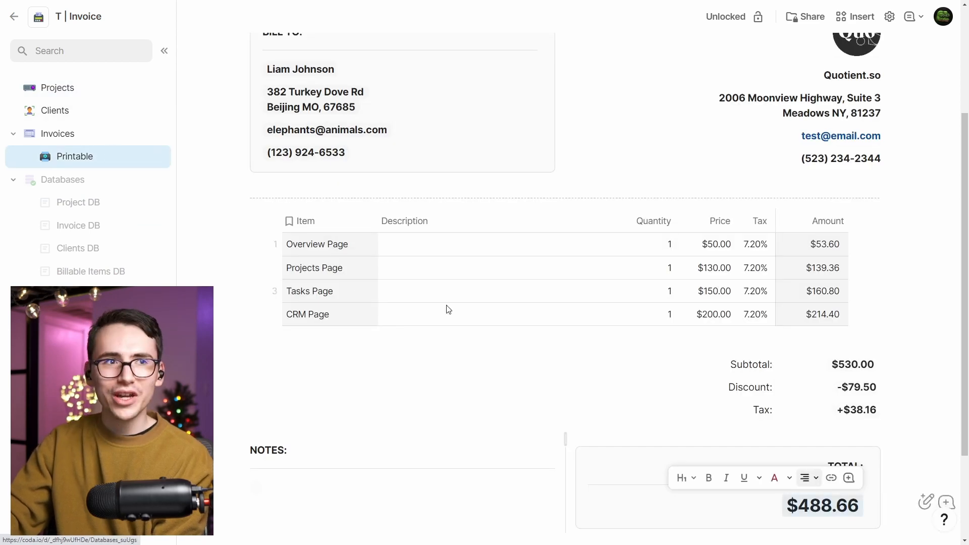
{"action": "key", "text": "ctrl+p"}
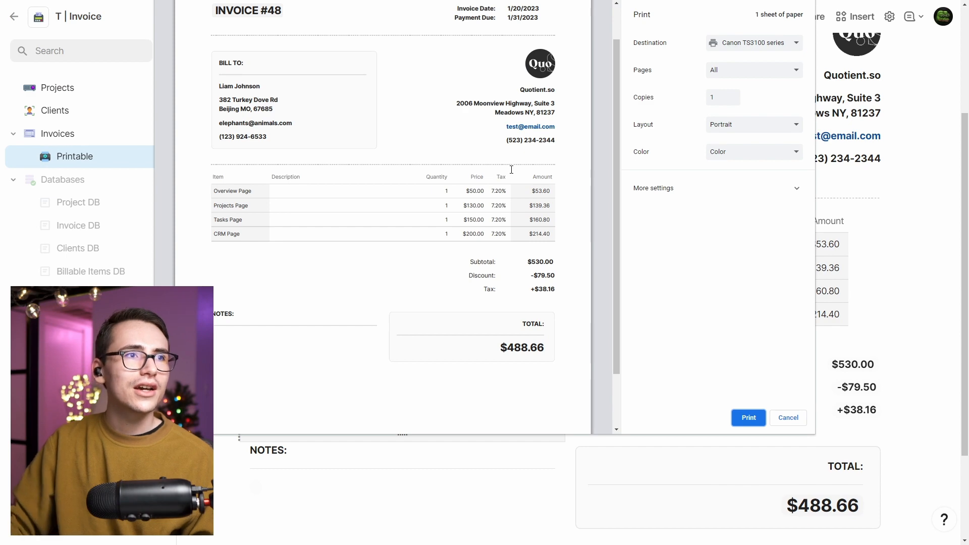
{"action": "left_click", "coordinate": [789, 418]}
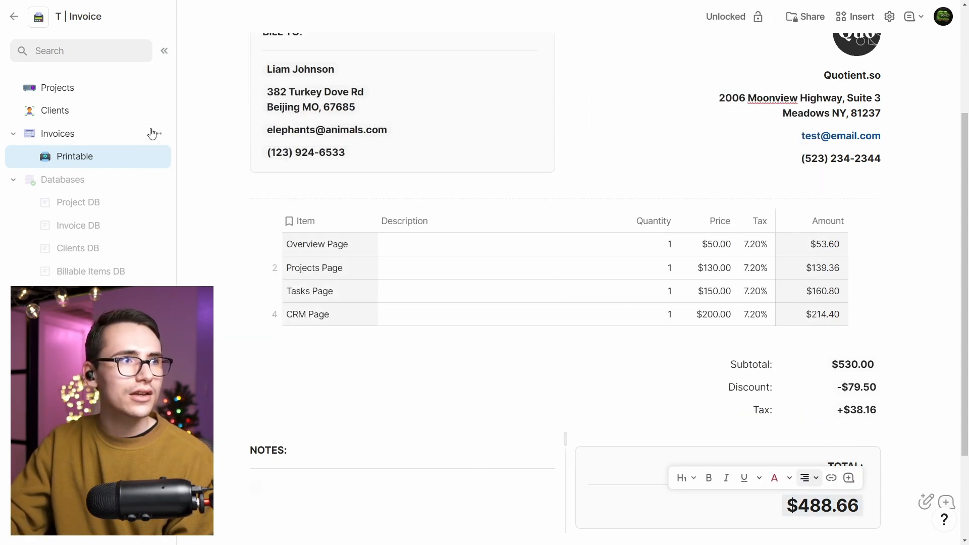
Step: Review the overview, billable items and invoices of the Web Design project due Jan 27, 2023, and go to the Databases page
{"action": "left_click", "coordinate": [91, 90]}
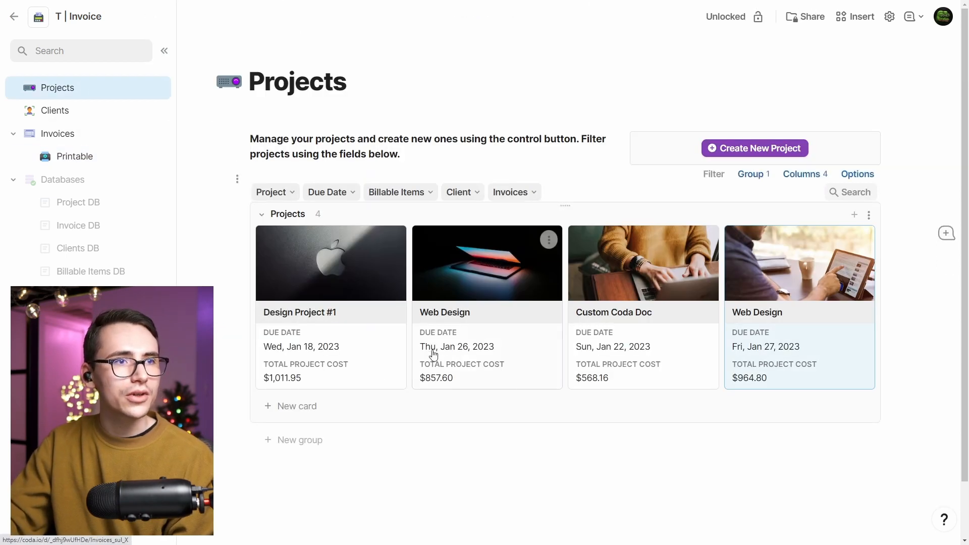
{"action": "left_click", "coordinate": [848, 313]}
{"action": "scroll", "coordinate": [804, 176], "scroll_direction": "down", "scroll_amount": 7}
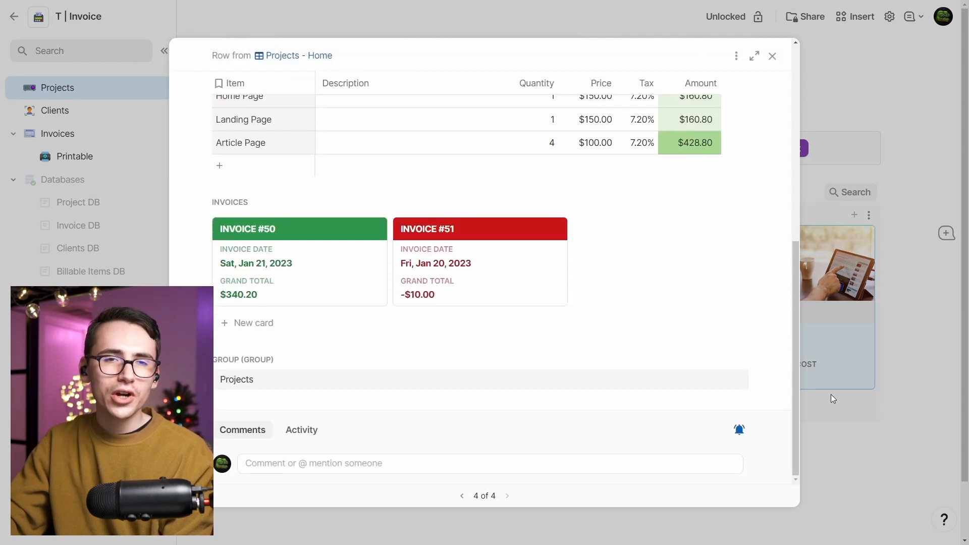
{"action": "left_click_drag", "start_coordinate": [798, 316], "coordinate": [780, 264]}
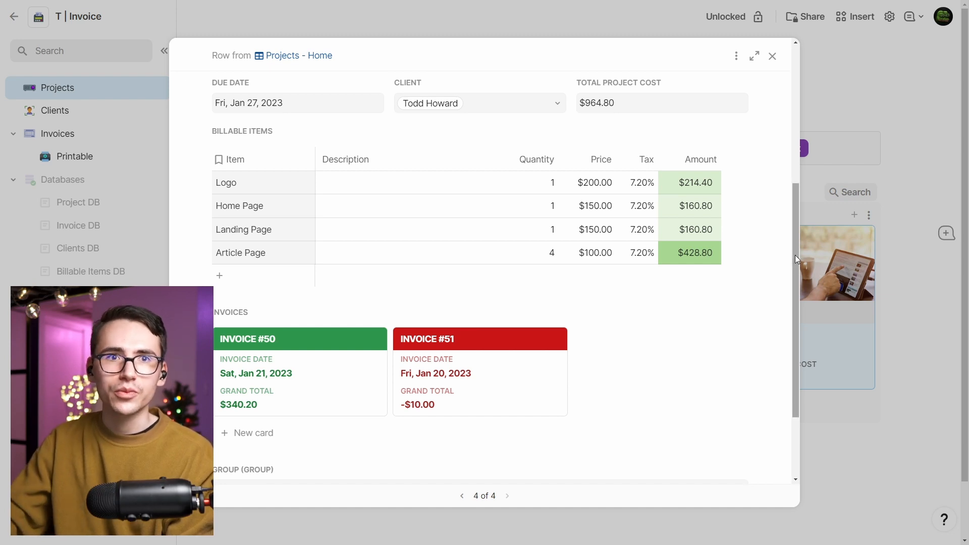
{"action": "scroll", "coordinate": [796, 251], "scroll_direction": "up", "scroll_amount": 4}
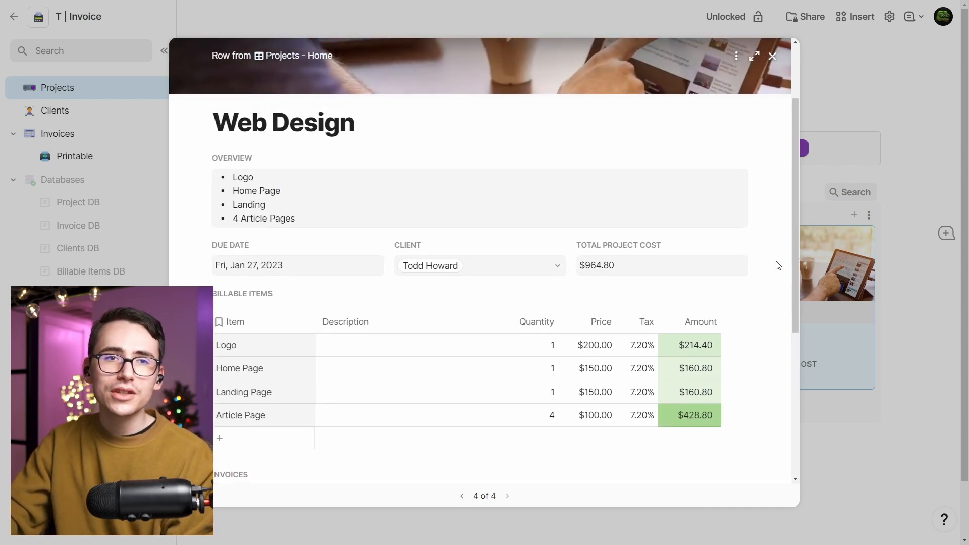
{"action": "left_click_drag", "start_coordinate": [793, 196], "coordinate": [812, 289]}
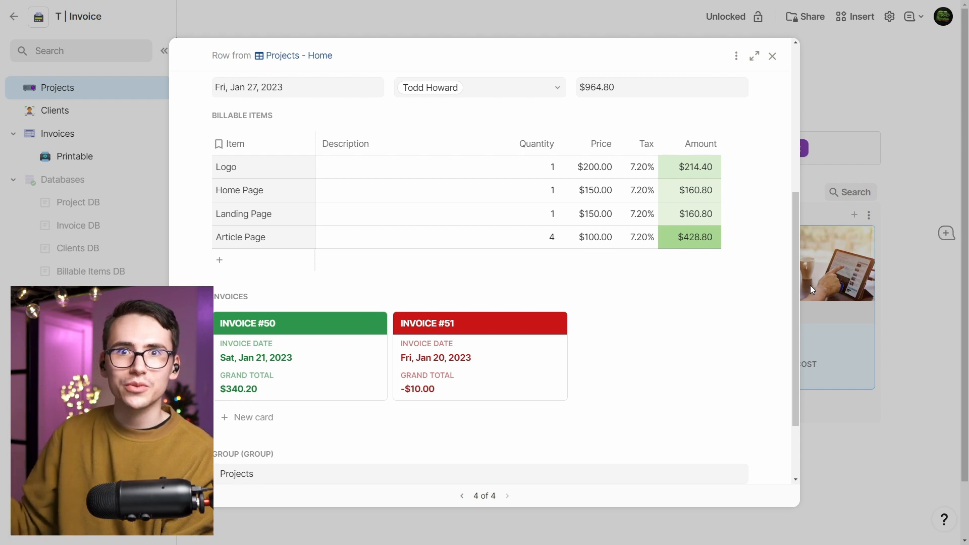
{"action": "mouse_move", "coordinate": [582, 351]}
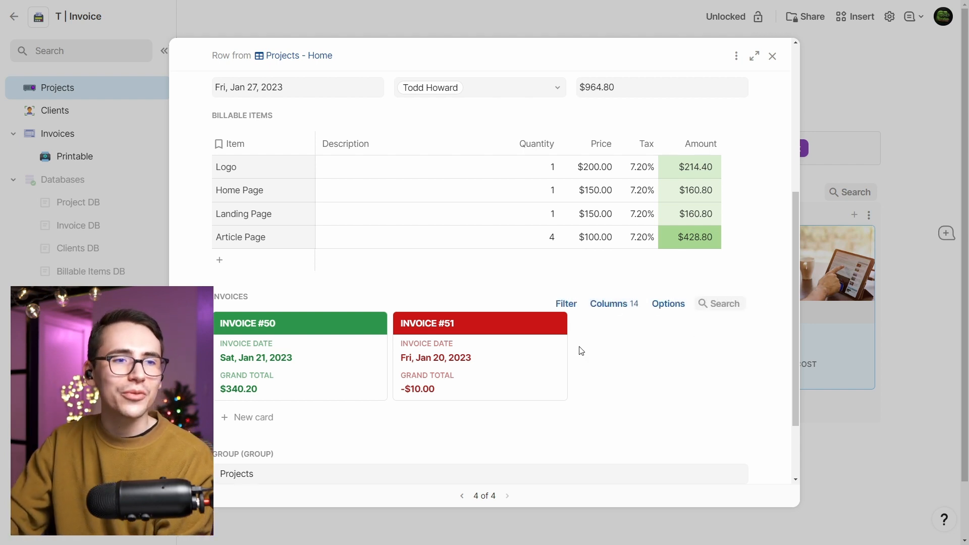
{"action": "left_click_drag", "start_coordinate": [790, 236], "coordinate": [795, 147]}
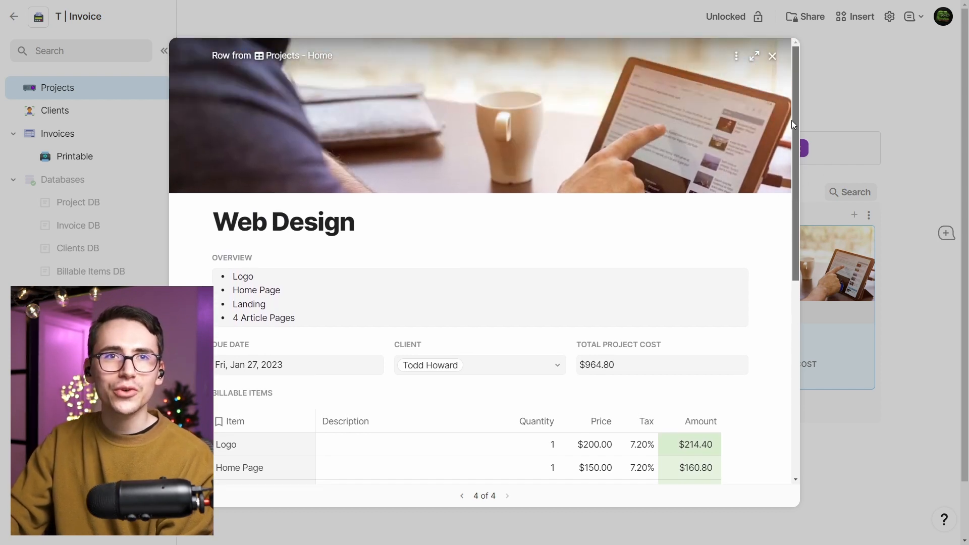
{"action": "key", "text": "Escape"}
{"action": "left_click", "coordinate": [121, 178]}
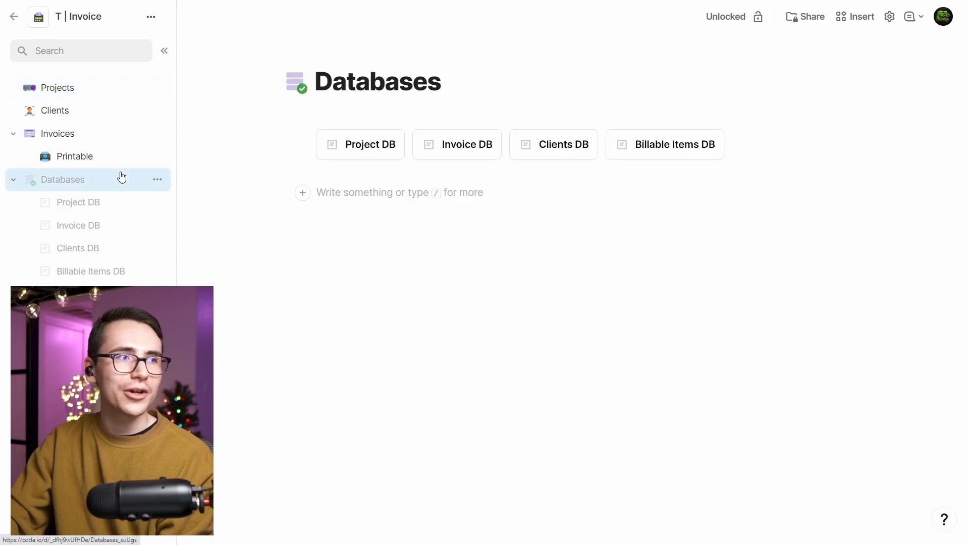